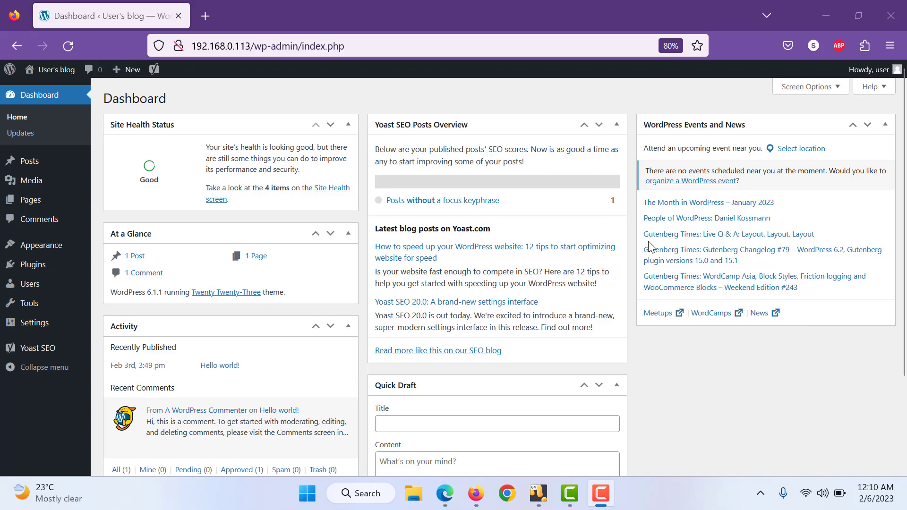
- Go from the Plugins menu through Installed Plugins to the Add Plugins page
mouse_move(55, 267)
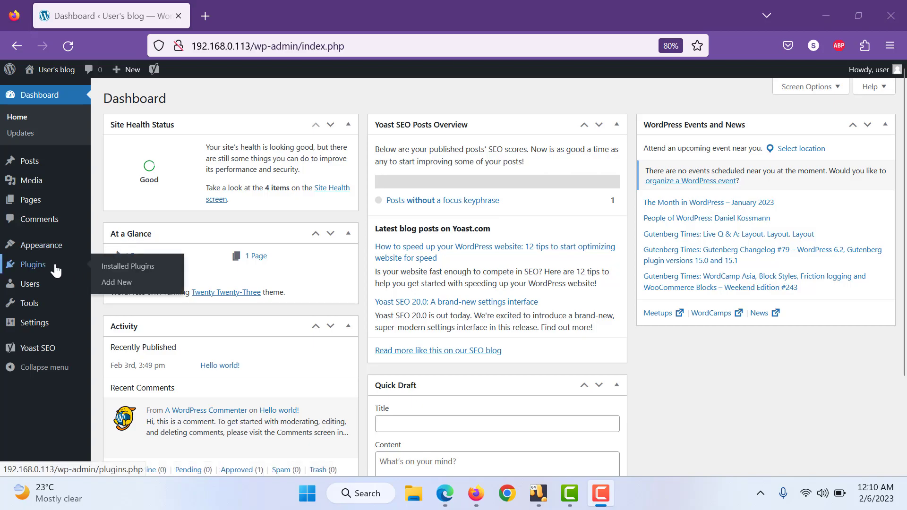
left_click(112, 267)
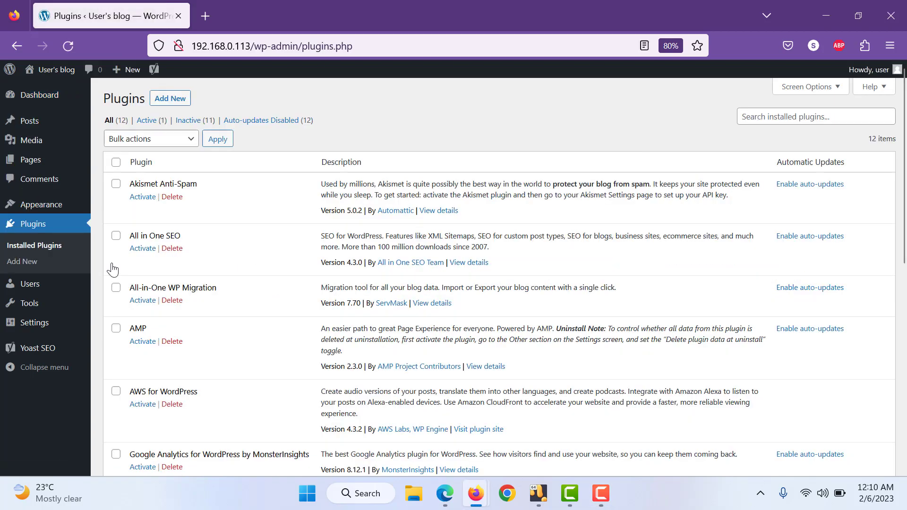
left_click(173, 99)
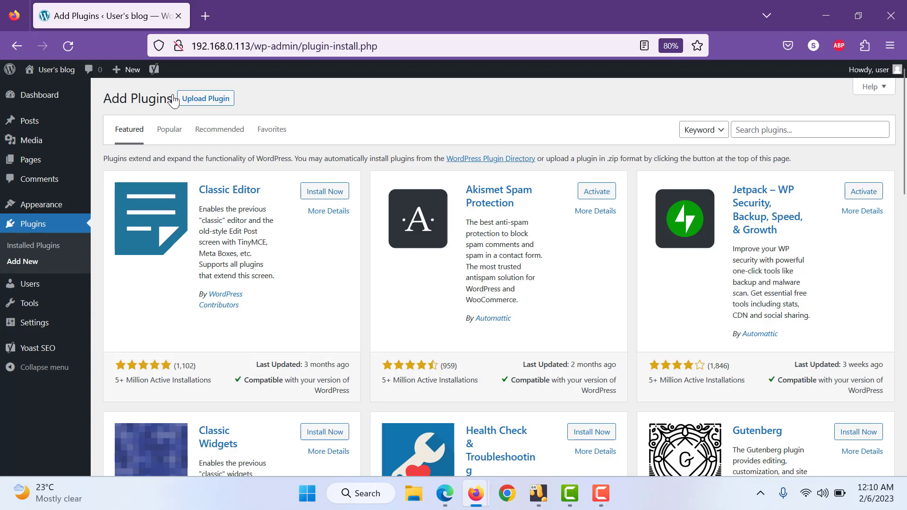
- Search the plugin directory for 'woocommerce' and start installing the WooCommerce plugin
left_click(793, 132)
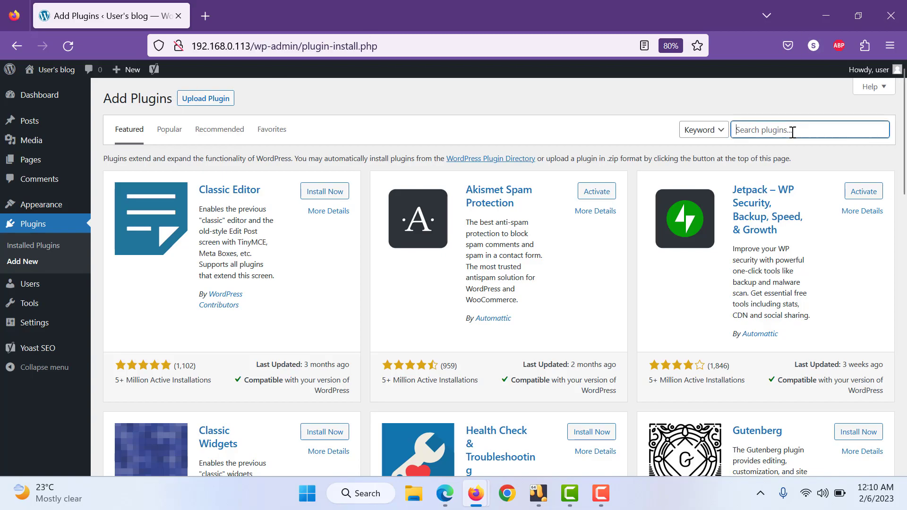
type("wooco")
key("Down")
key("Return")
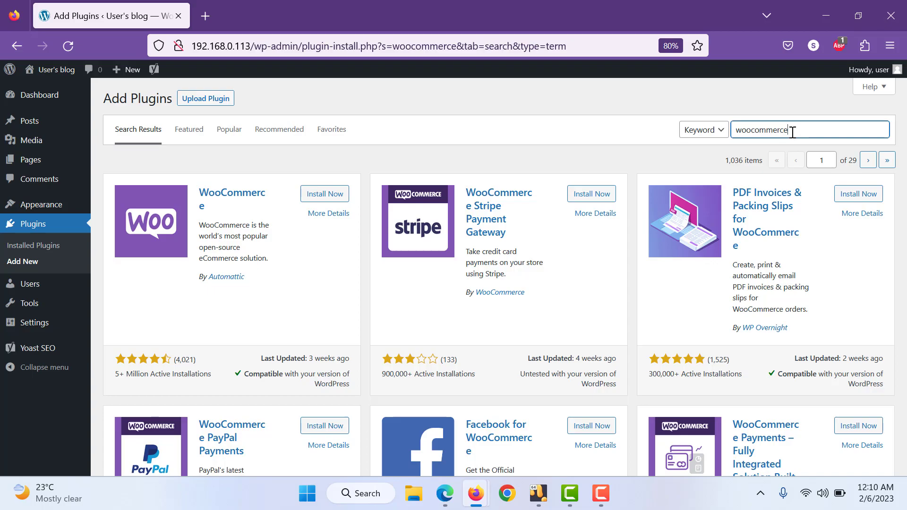
left_click(329, 198)
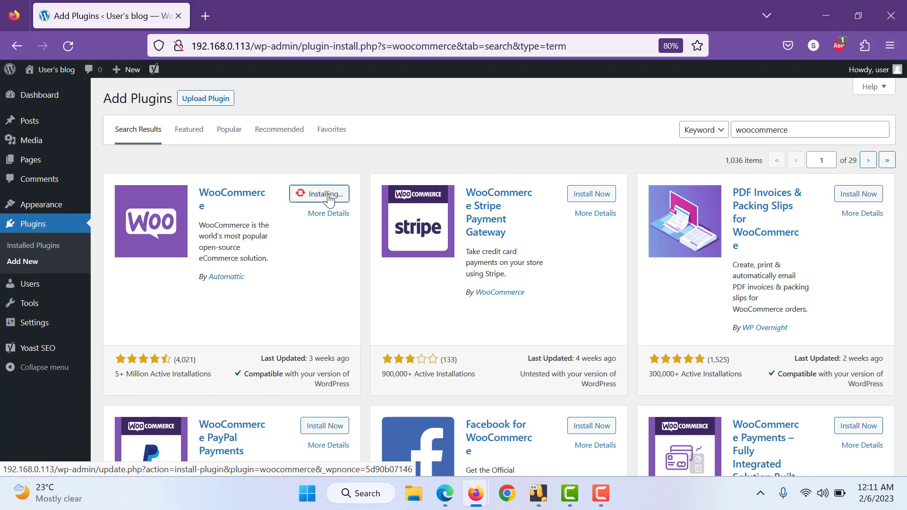
scroll(329, 201, "down", 4)
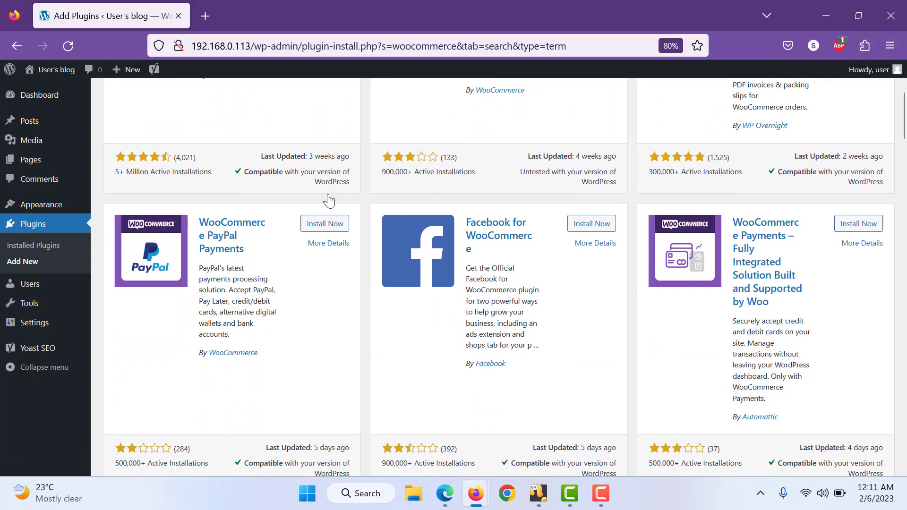
scroll(392, 245, "up", 4)
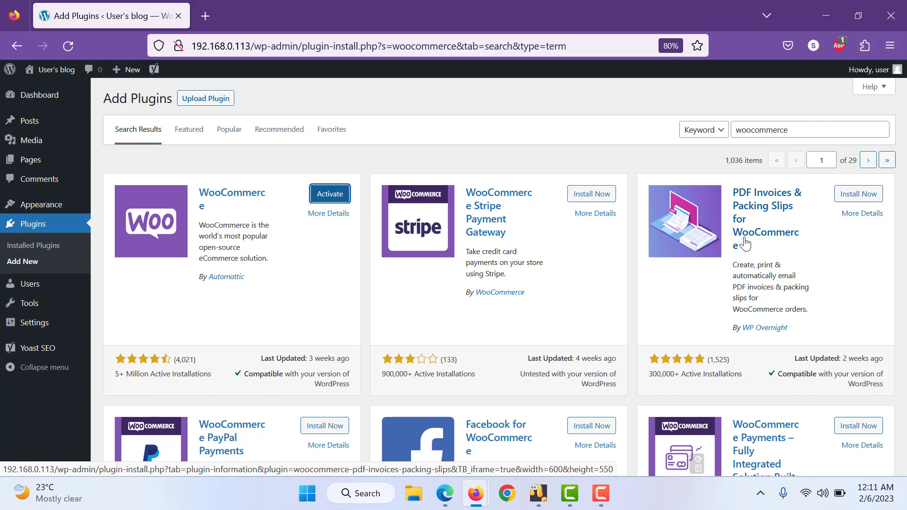
left_click(860, 217)
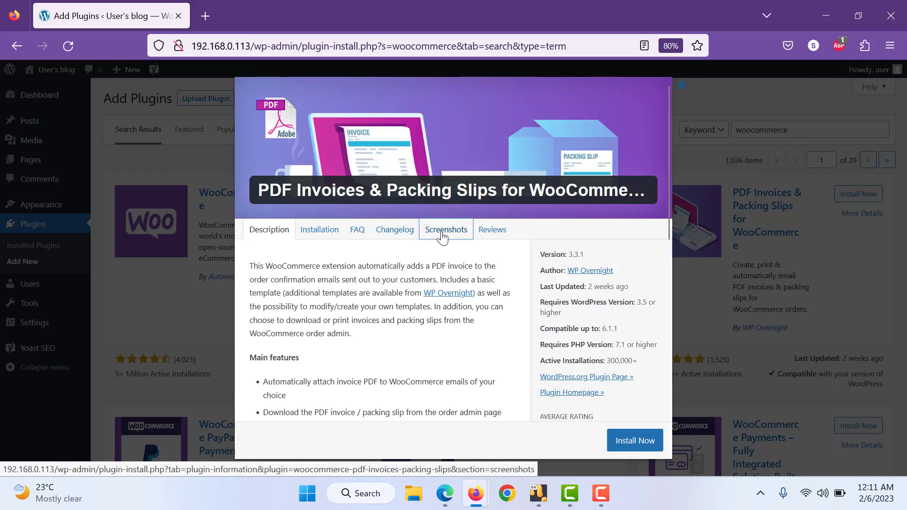
left_click(442, 232)
scroll(414, 264, "down", 4)
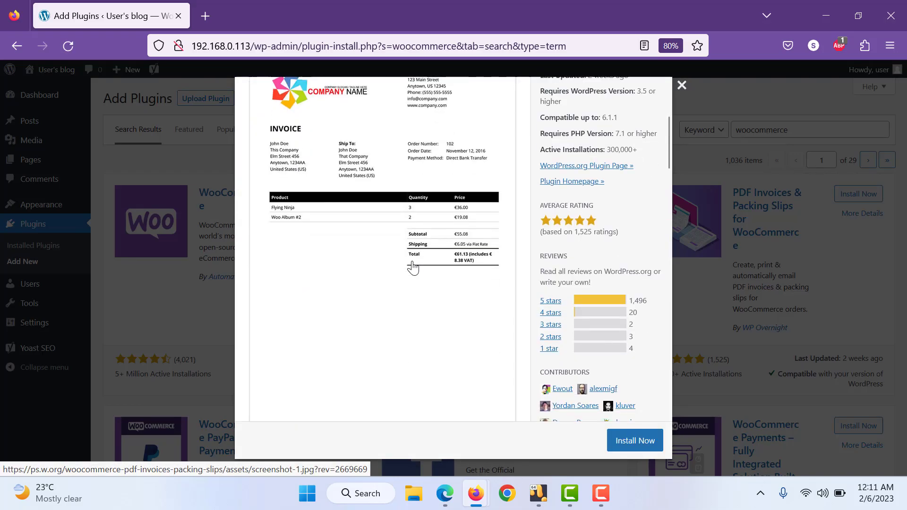
scroll(413, 268, "down", 10)
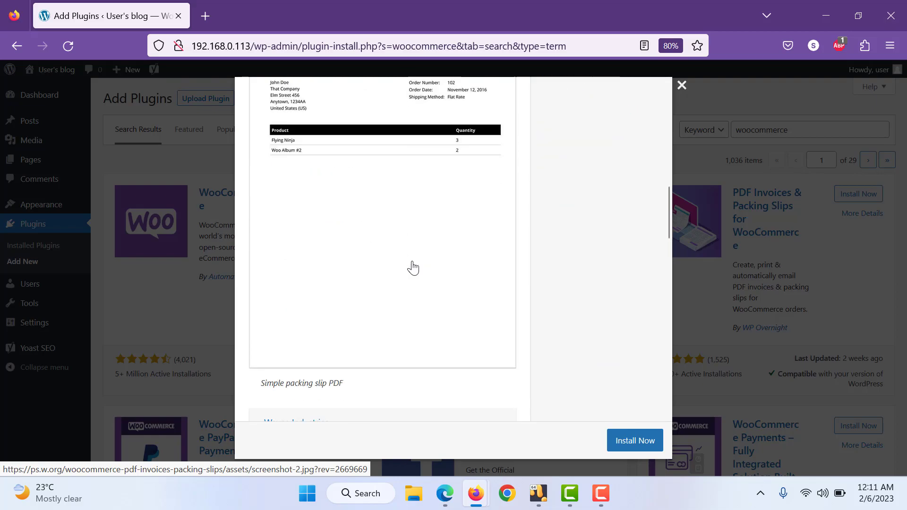
left_click(683, 86)
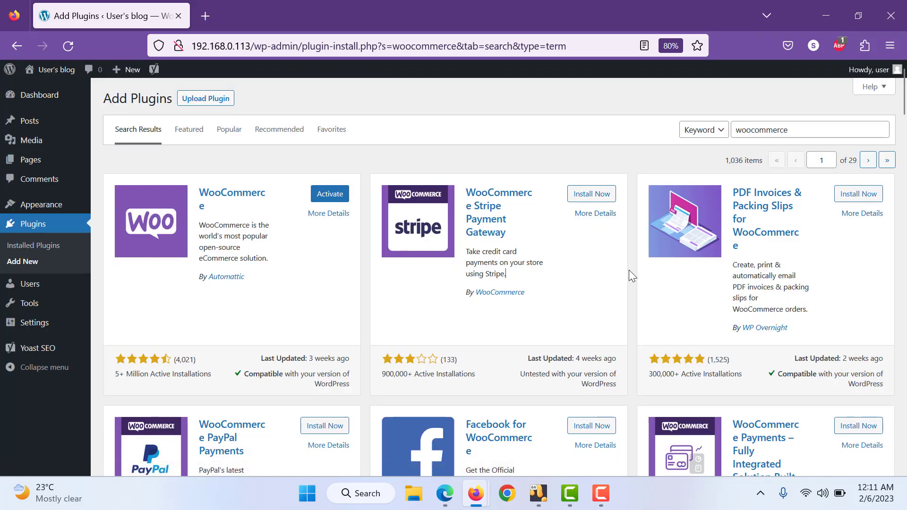
- Scroll through the woocommerce search results and move to page 2 of 29
scroll(628, 270, "down", 7)
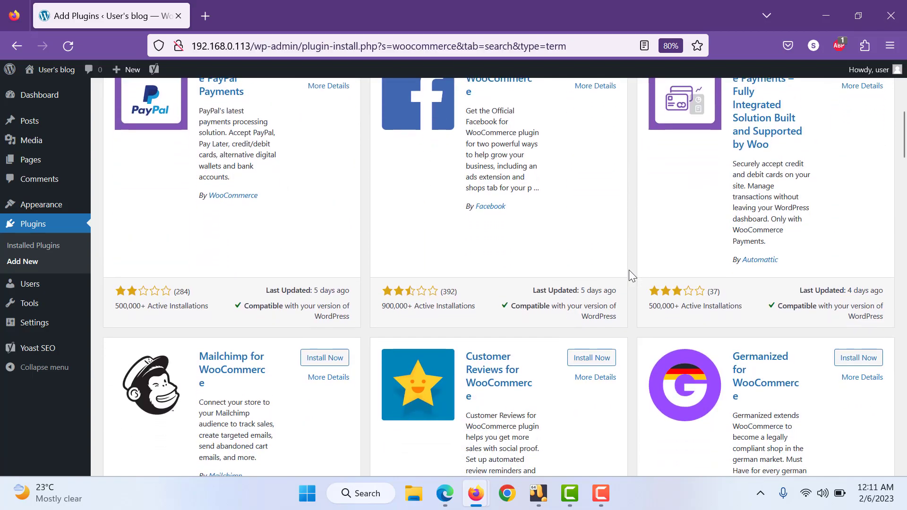
scroll(628, 271, "up", 1)
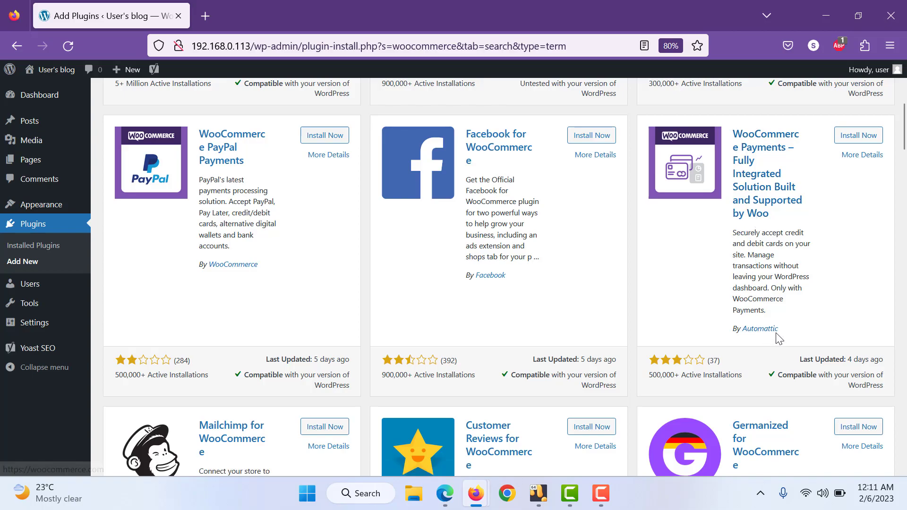
scroll(657, 334, "down", 4)
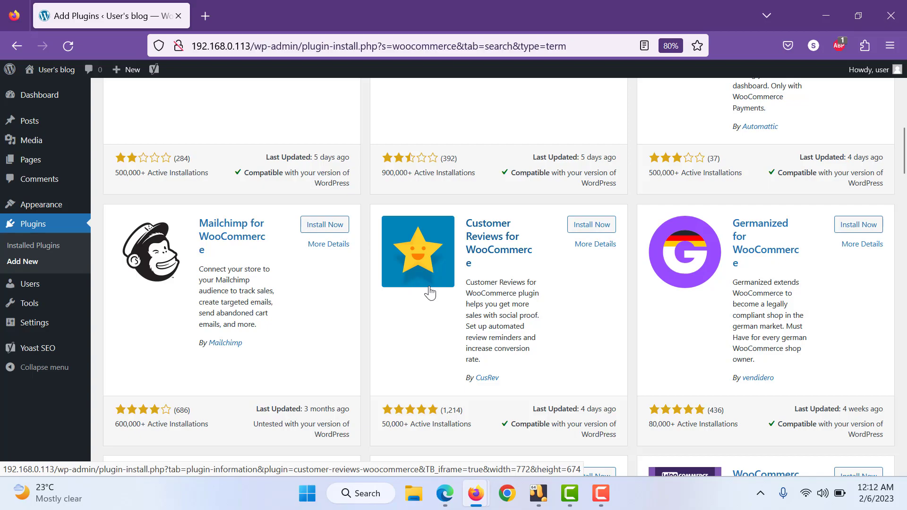
scroll(430, 293, "down", 5)
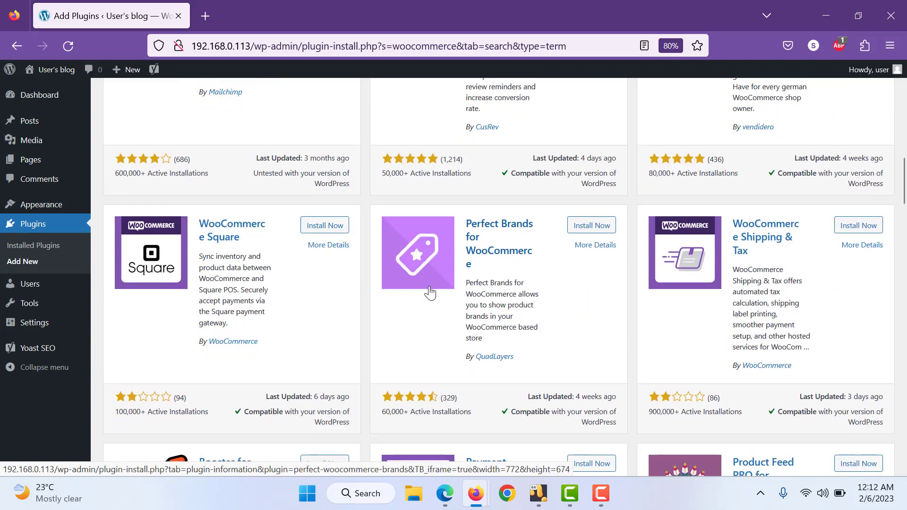
scroll(430, 293, "down", 3)
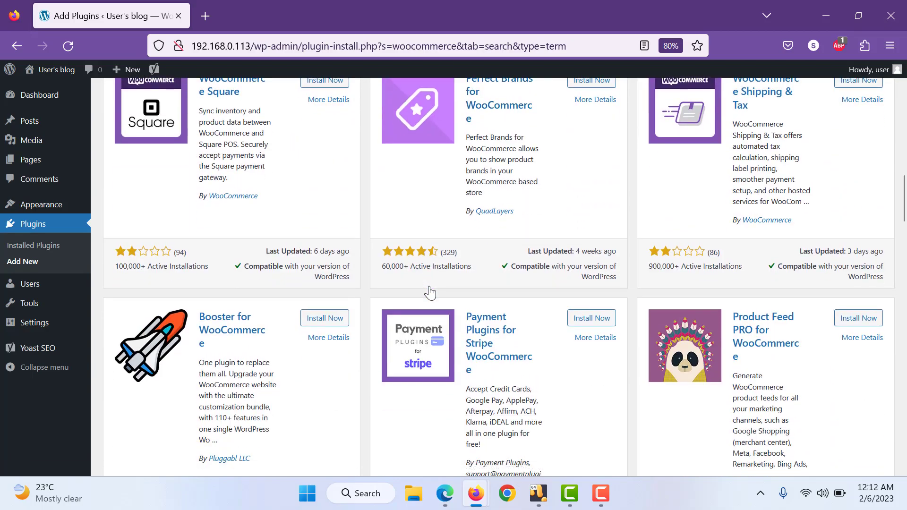
scroll(619, 208, "down", 3)
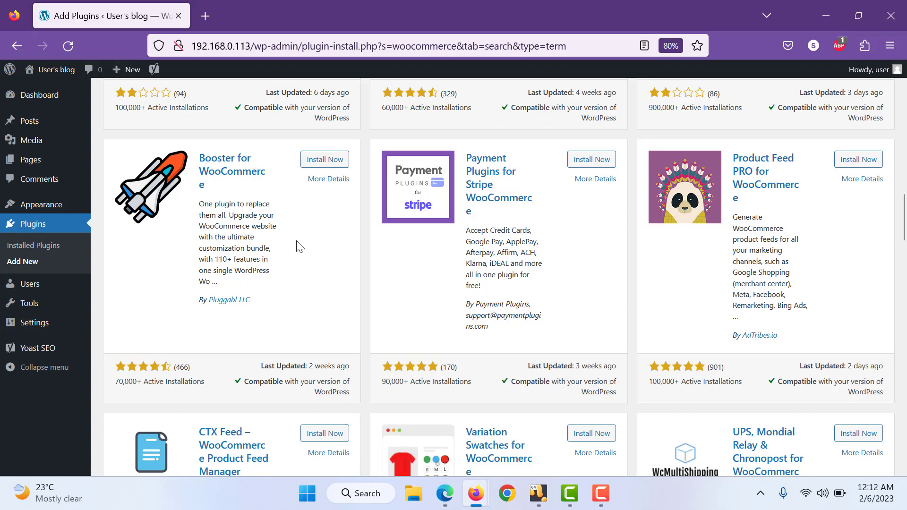
scroll(298, 246, "down", 5)
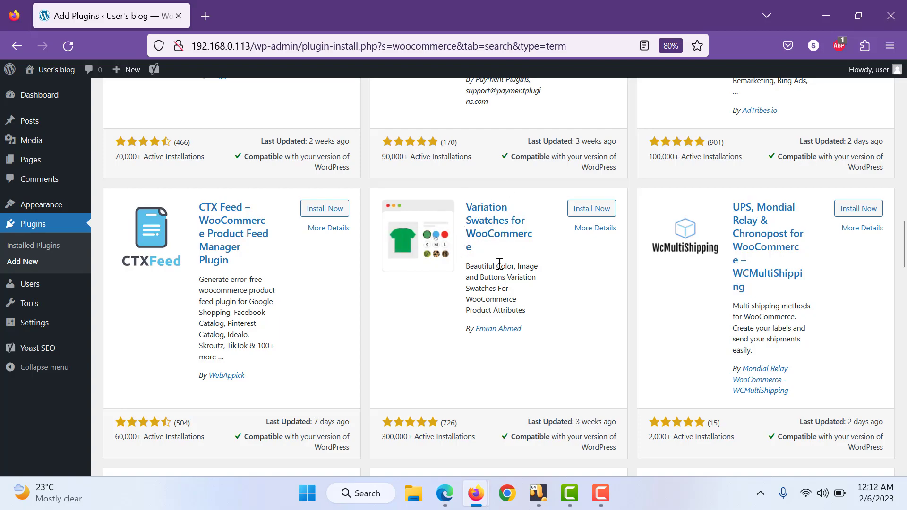
scroll(500, 263, "down", 5)
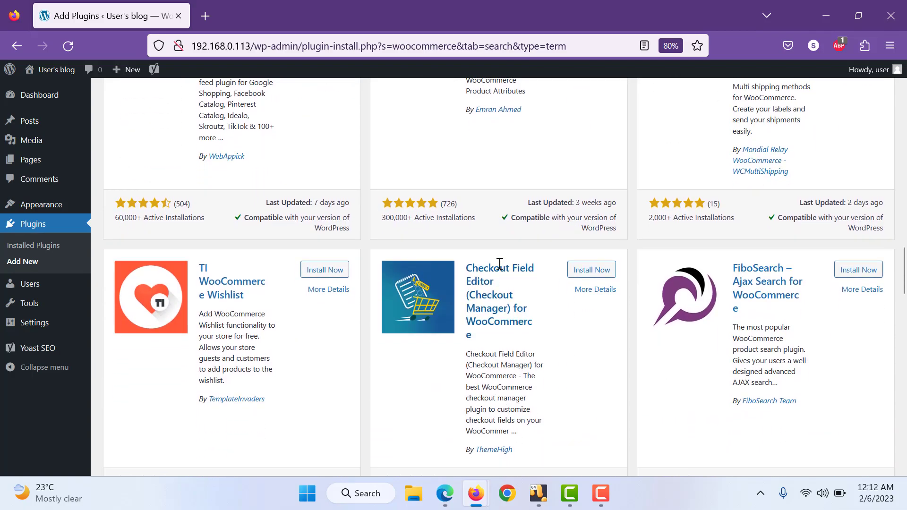
scroll(500, 263, "down", 6)
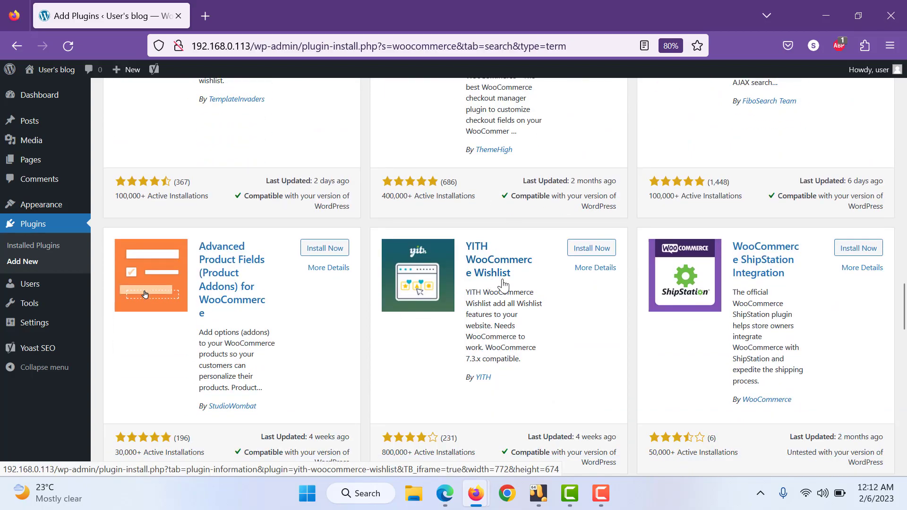
scroll(502, 284, "down", 1)
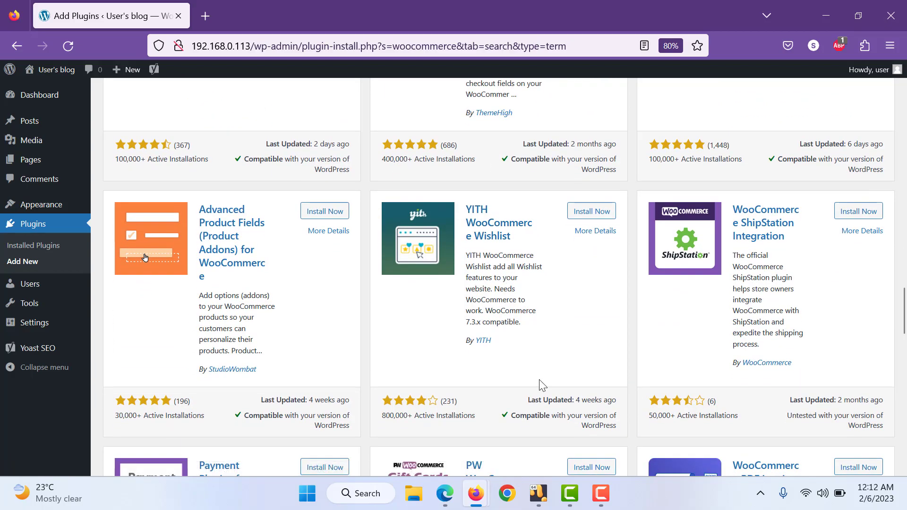
scroll(541, 385, "down", 5)
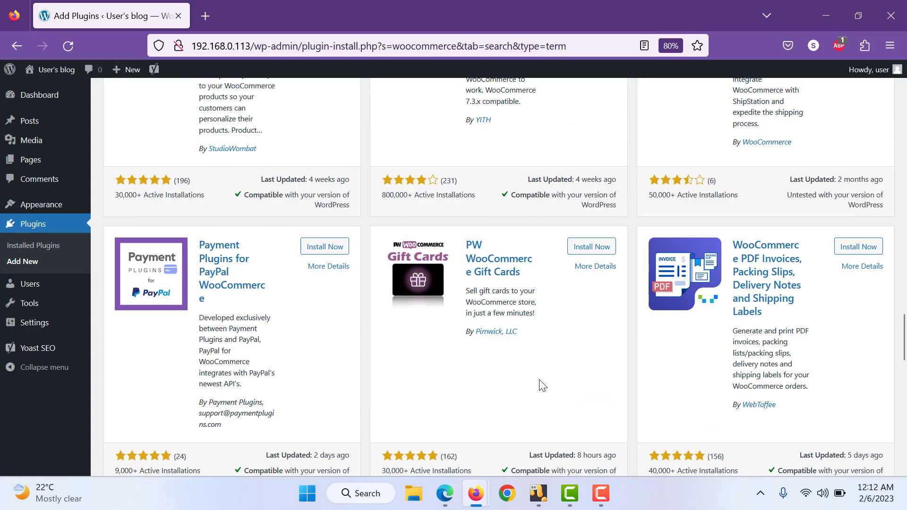
right_click(542, 385)
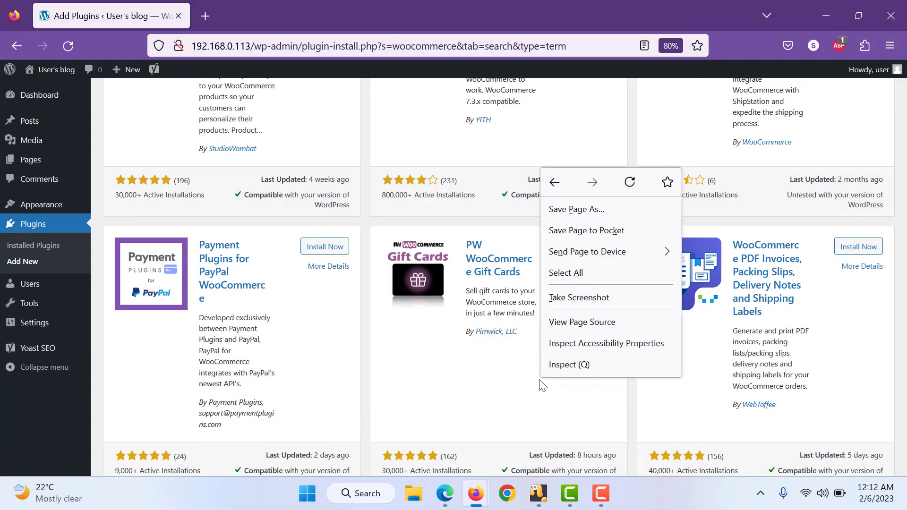
scroll(542, 385, "down", 5)
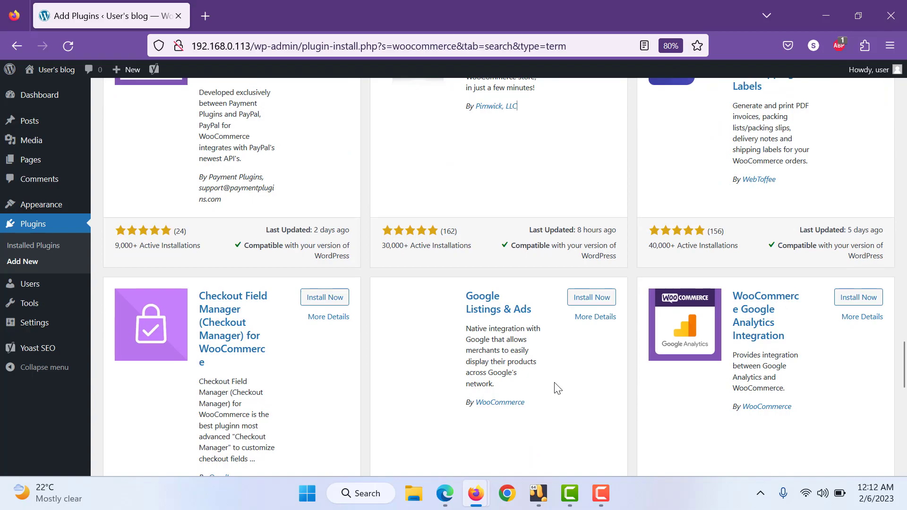
scroll(557, 389, "down", 2)
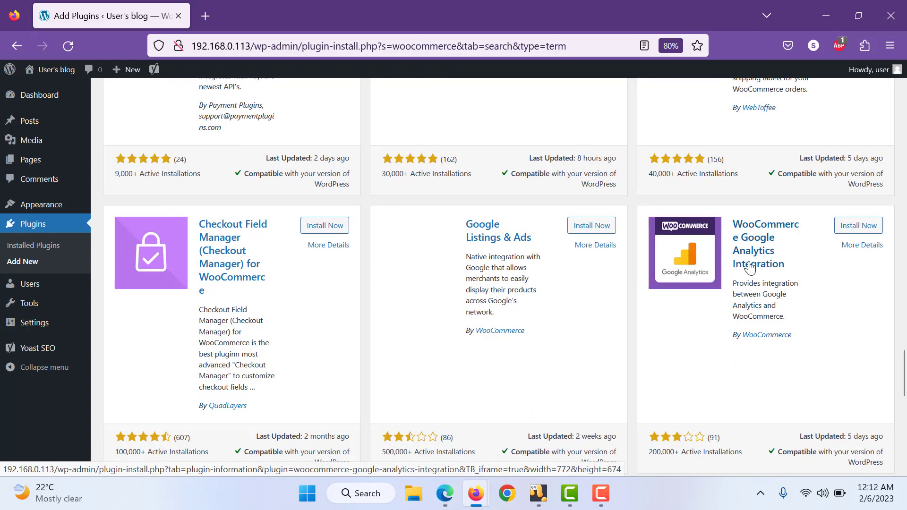
scroll(751, 267, "down", 1)
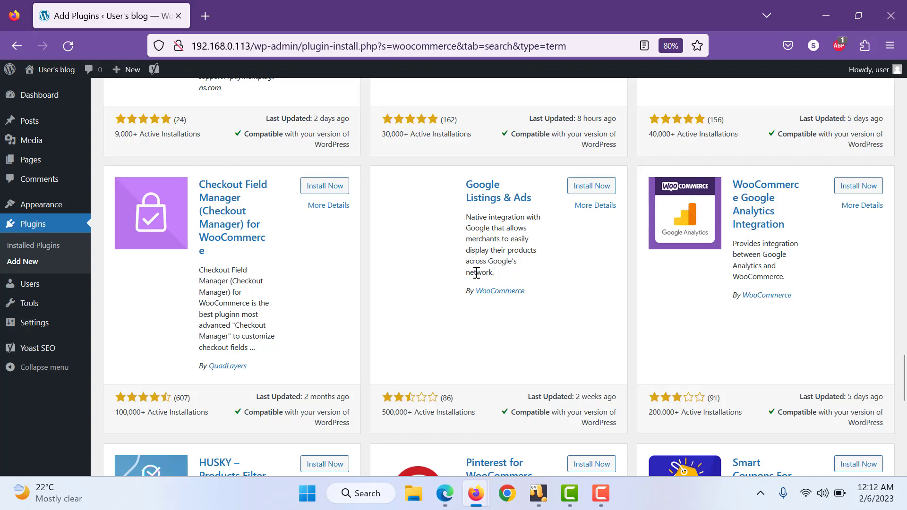
scroll(477, 272, "down", 9)
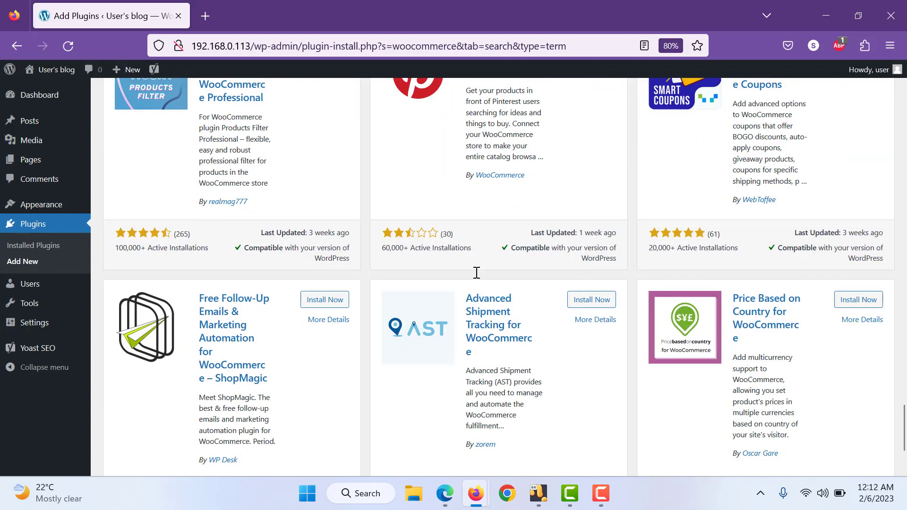
scroll(477, 273, "down", 3)
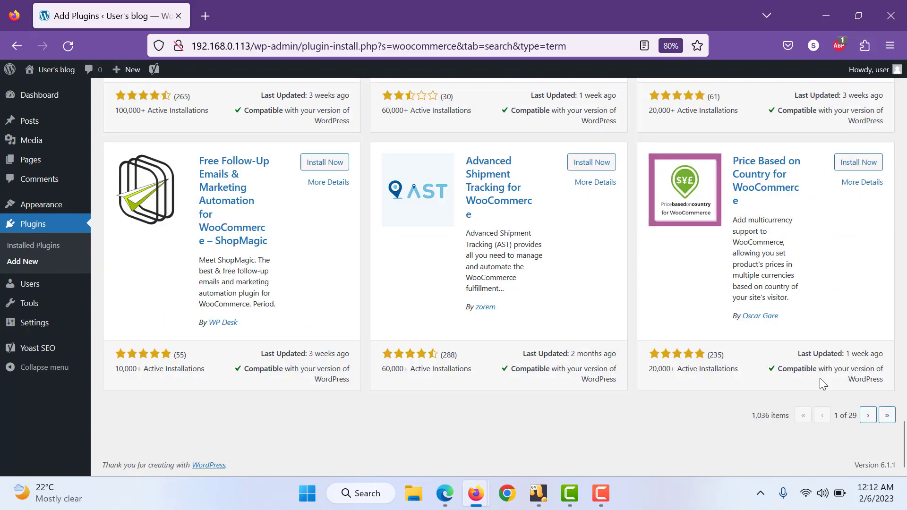
left_click(871, 421)
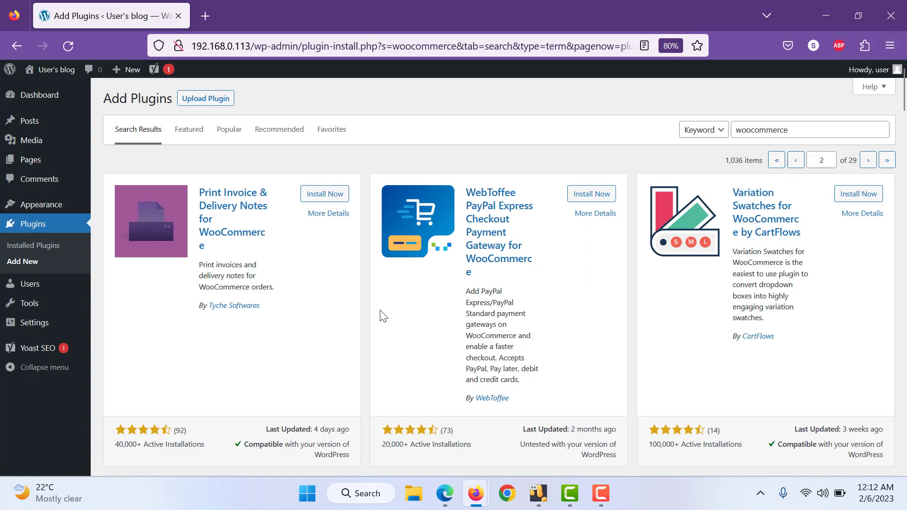
- Return to Installed Plugins and activate WooCommerce, launching its Setup Wizard
left_click(58, 249)
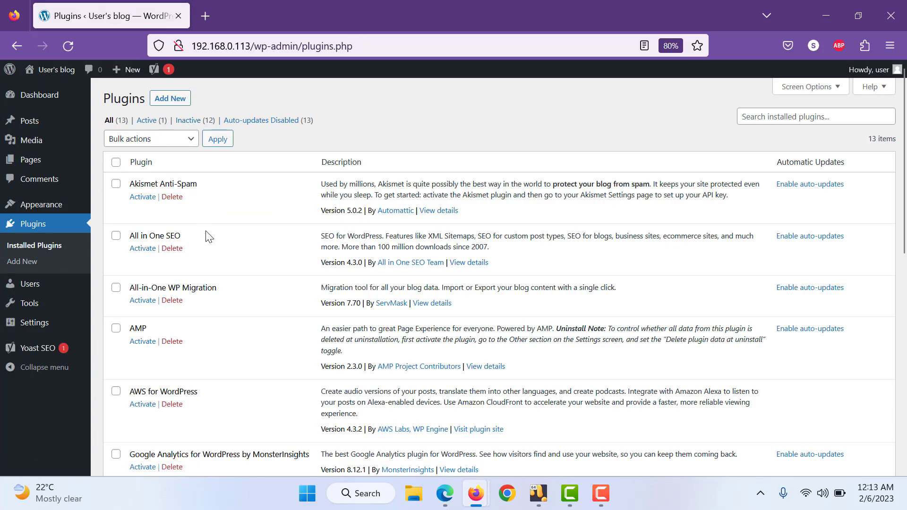
scroll(206, 232, "down", 3)
scroll(207, 233, "down", 9)
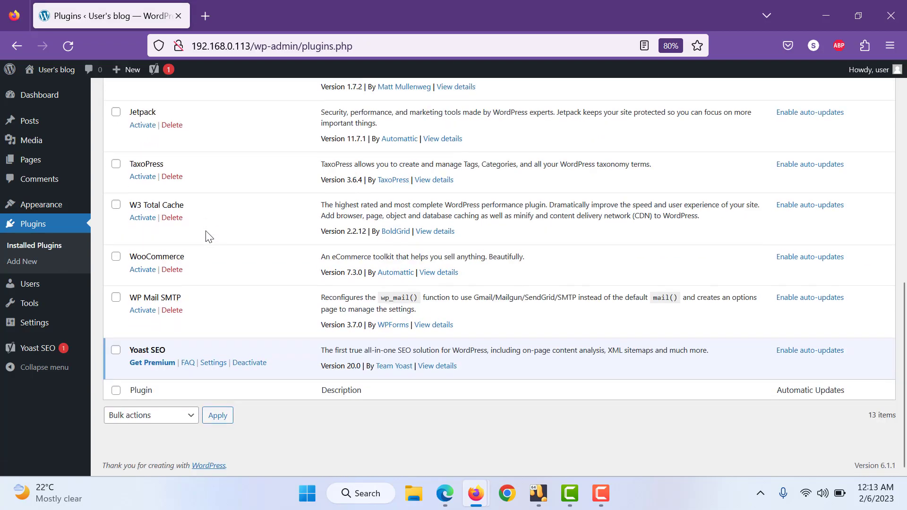
left_click(149, 270)
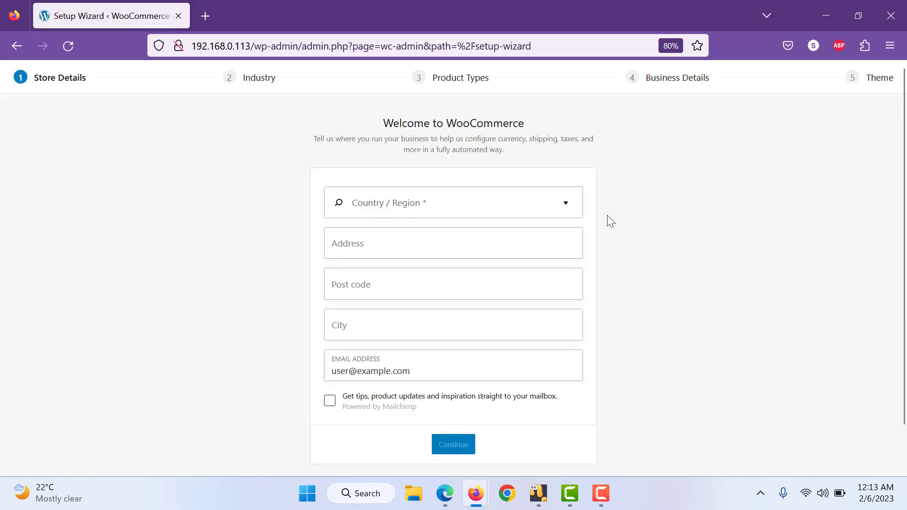
- Choose United Kingdom (UK) as the store's country
left_click(419, 213)
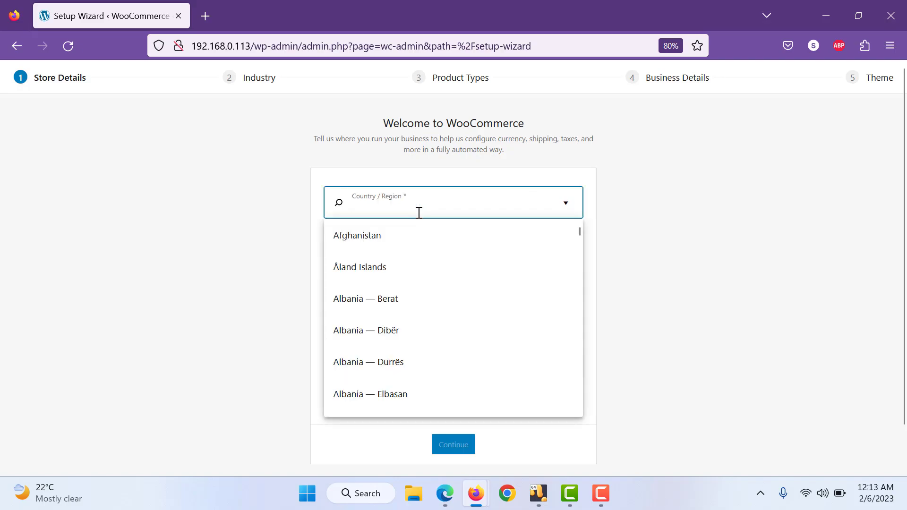
type("uk")
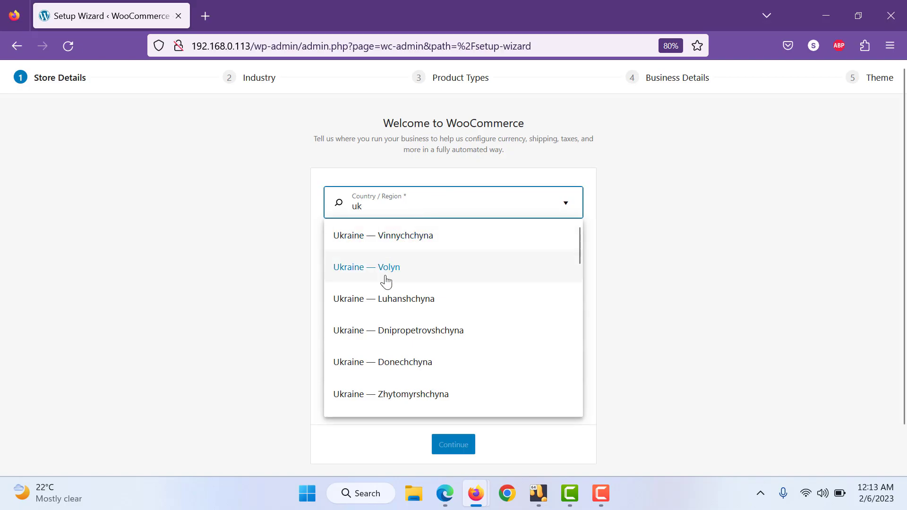
scroll(385, 283, "down", 3)
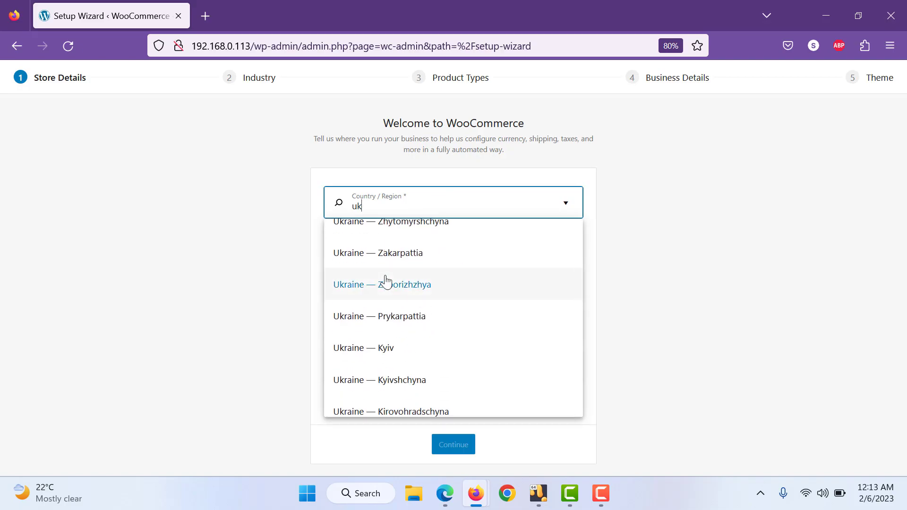
key("ctrl+a")
key("BackSpace")
type("united kin")
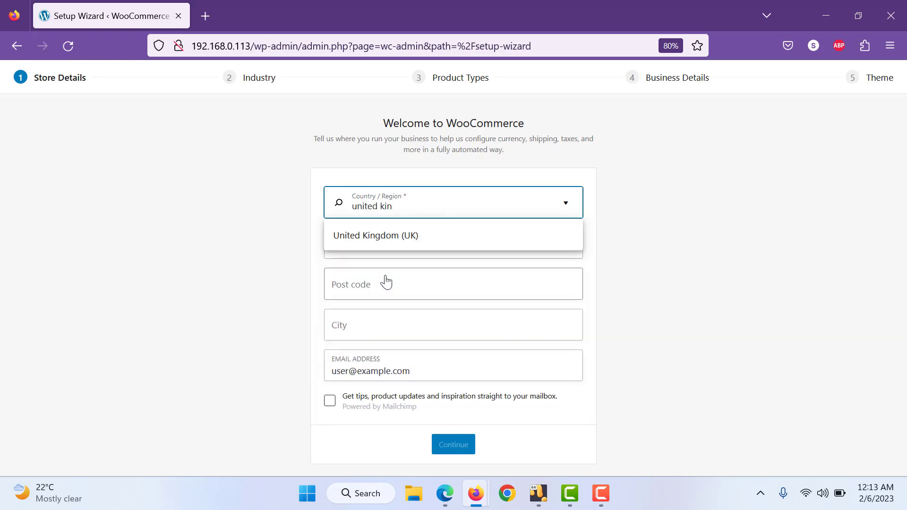
left_click(402, 246)
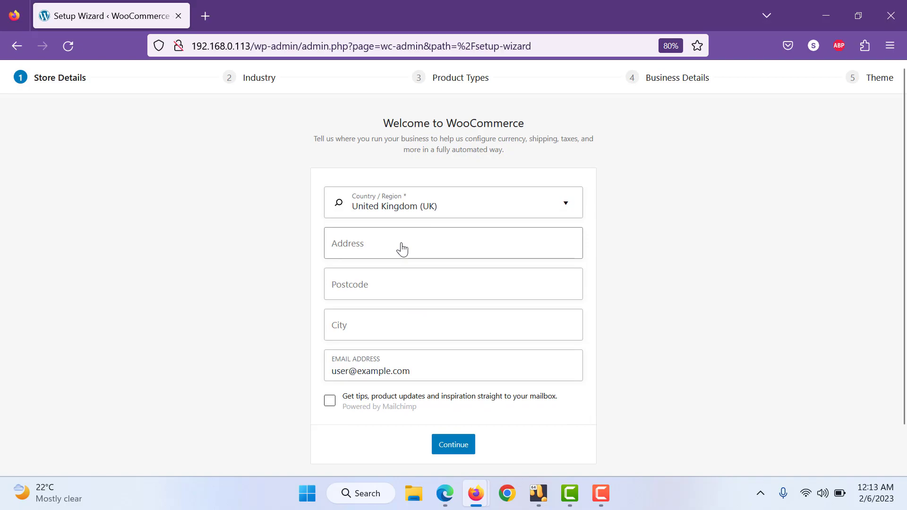
- Enter address abc, postcode 12345, city London, submit, and decline usage tracking
left_click(402, 244)
type("abc")
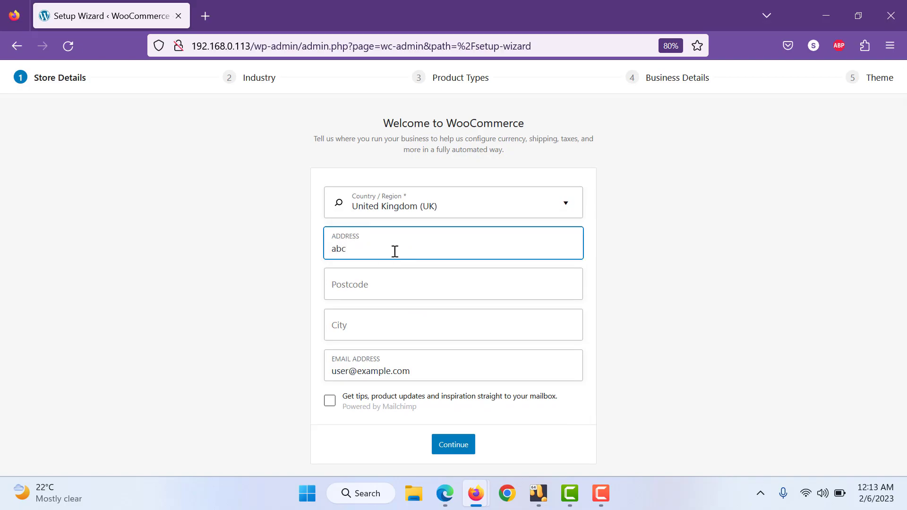
left_click(365, 283)
type("12345")
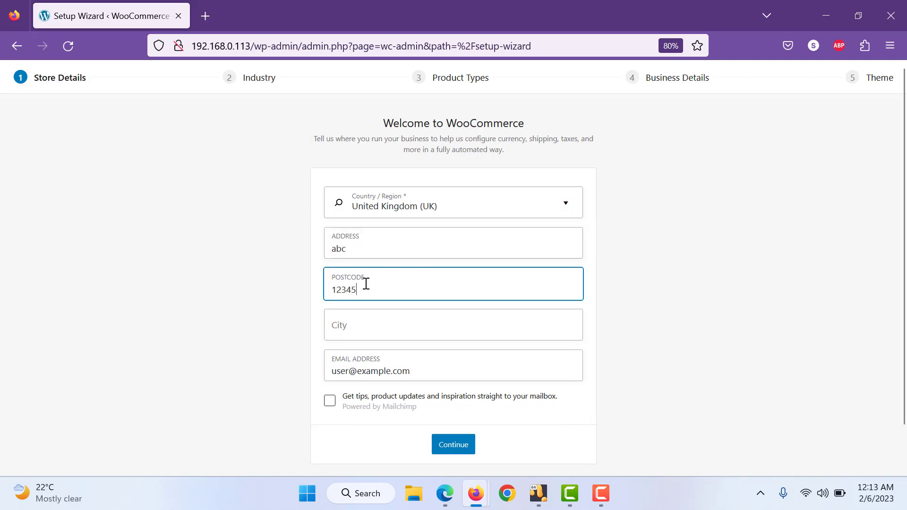
left_click(340, 330)
type("London")
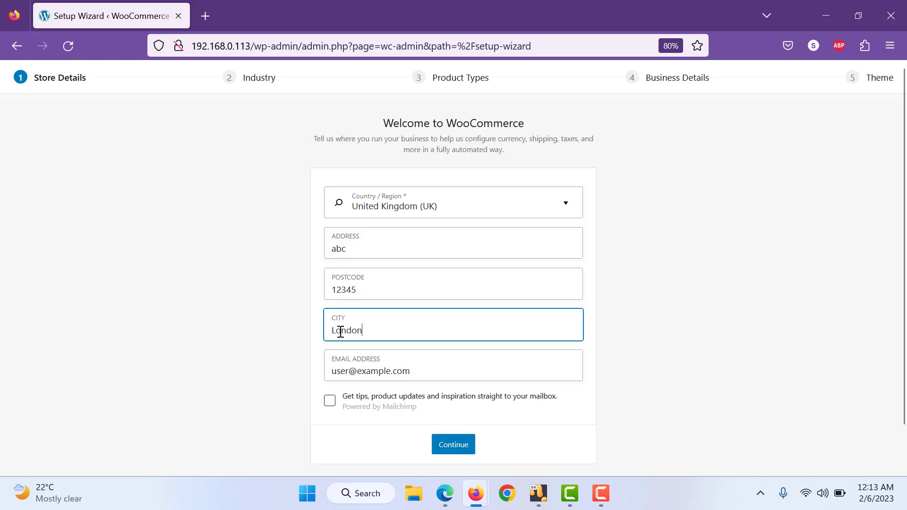
left_click(467, 447)
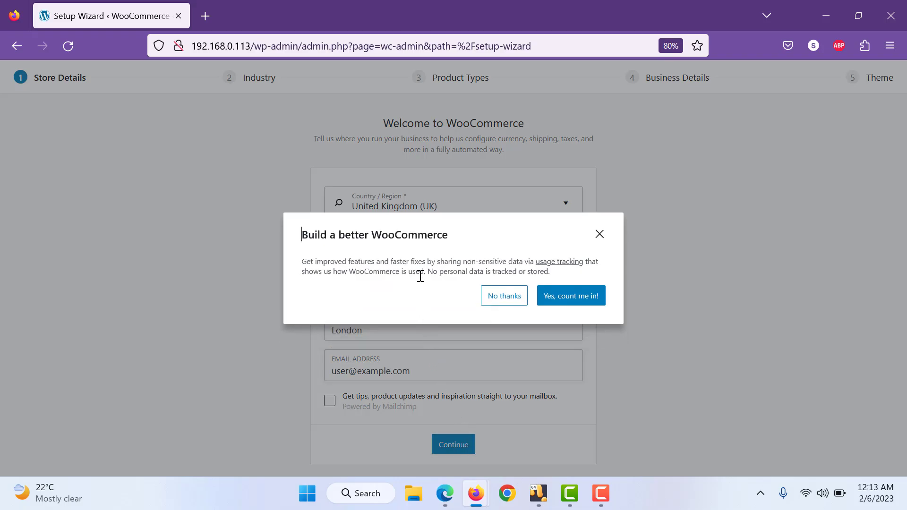
left_click(498, 303)
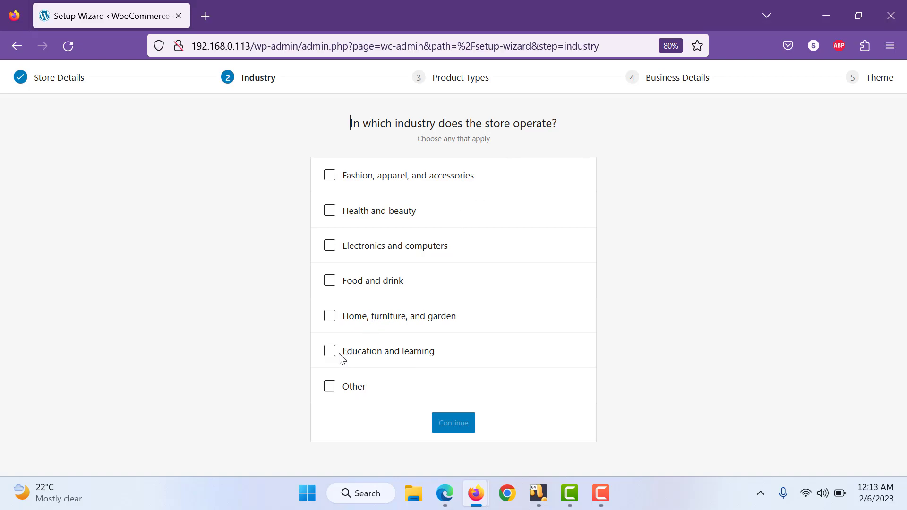
- Tick Fashion, Health and beauty, Electronics, Food and drink, and Home, furniture, and garden
double_click(362, 358)
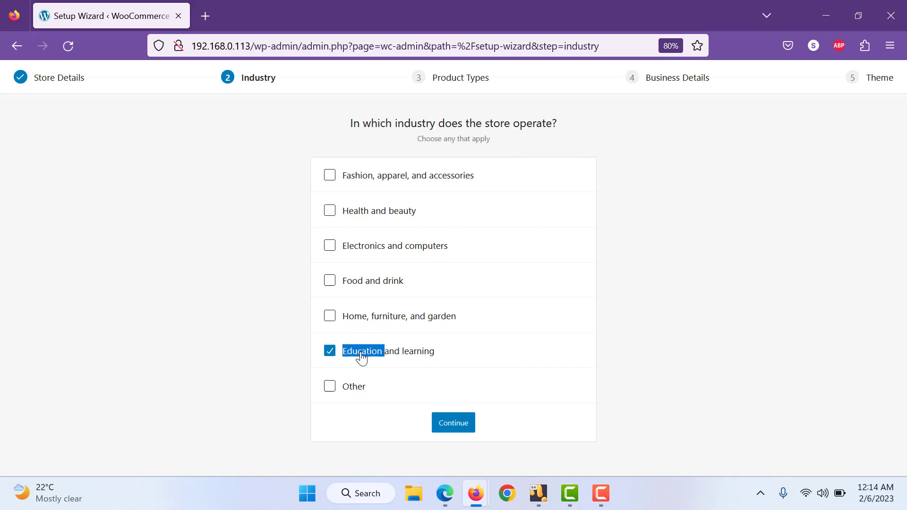
left_click(350, 320)
left_click(350, 319)
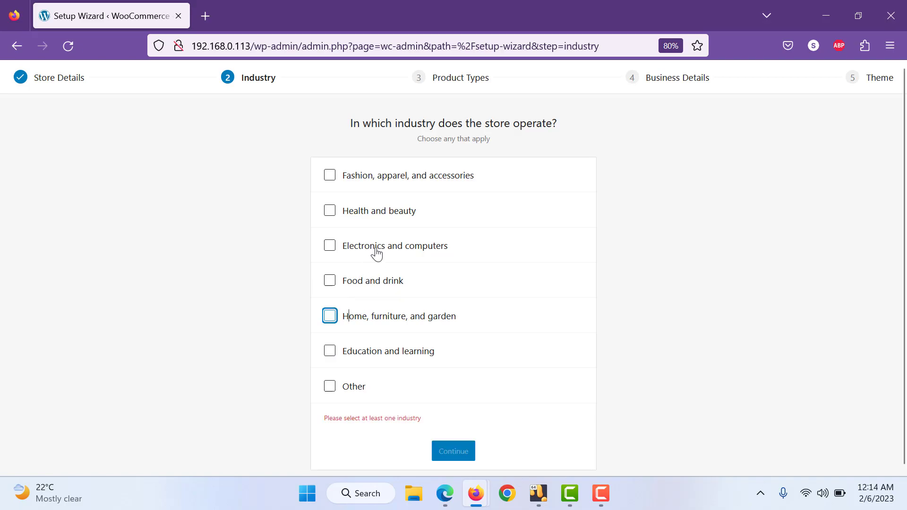
double_click(384, 182)
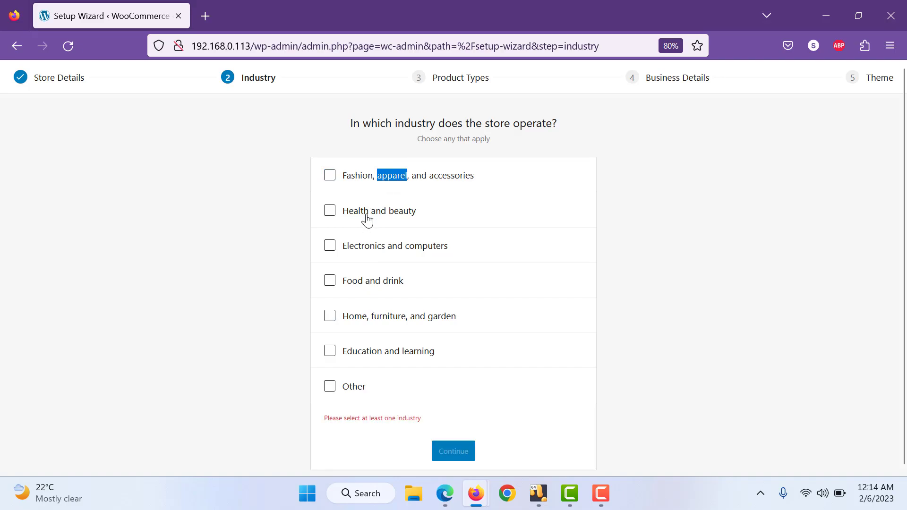
left_click(331, 177)
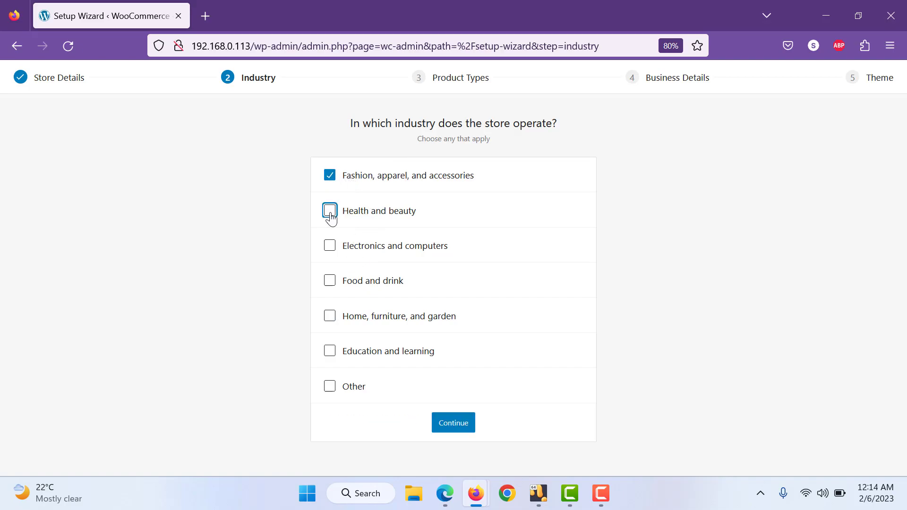
left_click(331, 213)
left_click(330, 249)
left_click(331, 283)
left_click(330, 319)
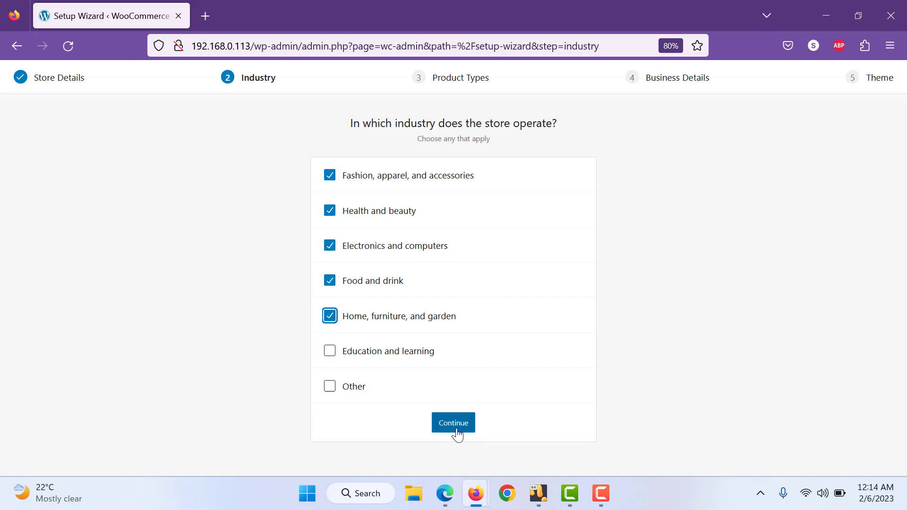
- Leave the Other industry option unticked and continue to the Product Types step
left_click(330, 387)
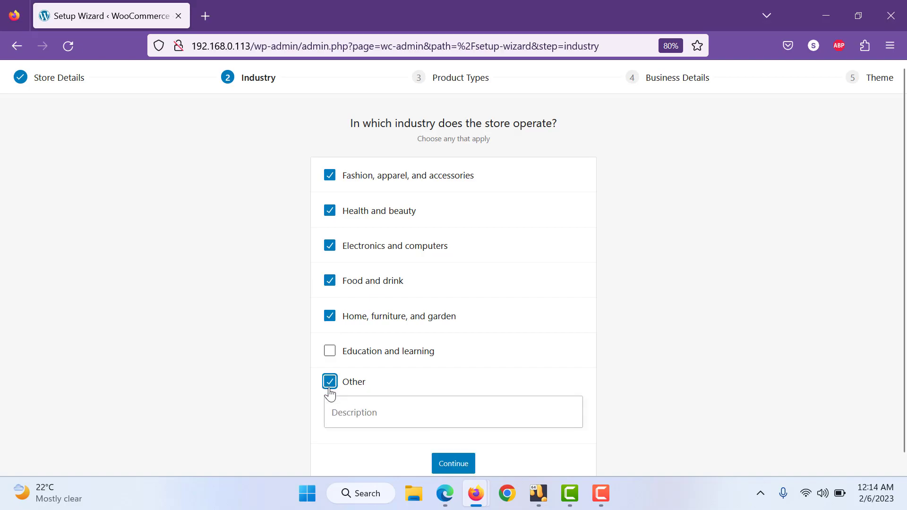
left_click(348, 407)
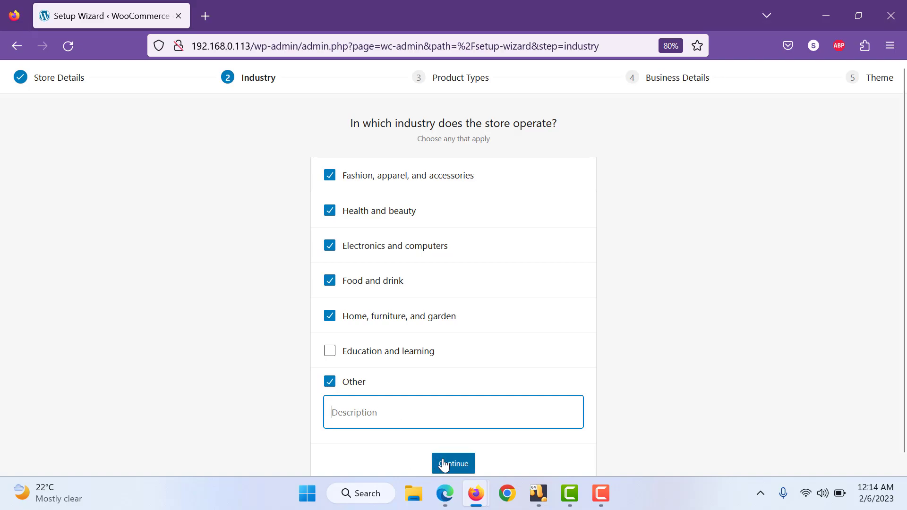
double_click(331, 382)
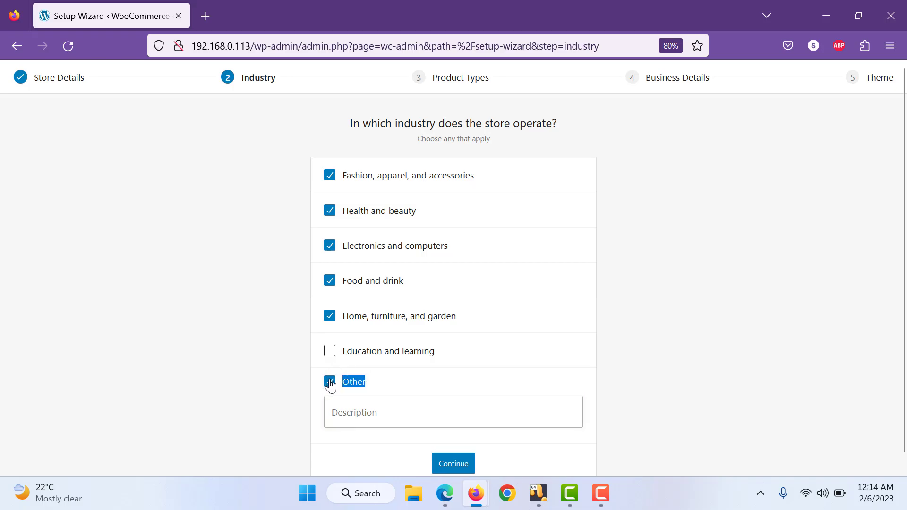
left_click(330, 382)
left_click(452, 423)
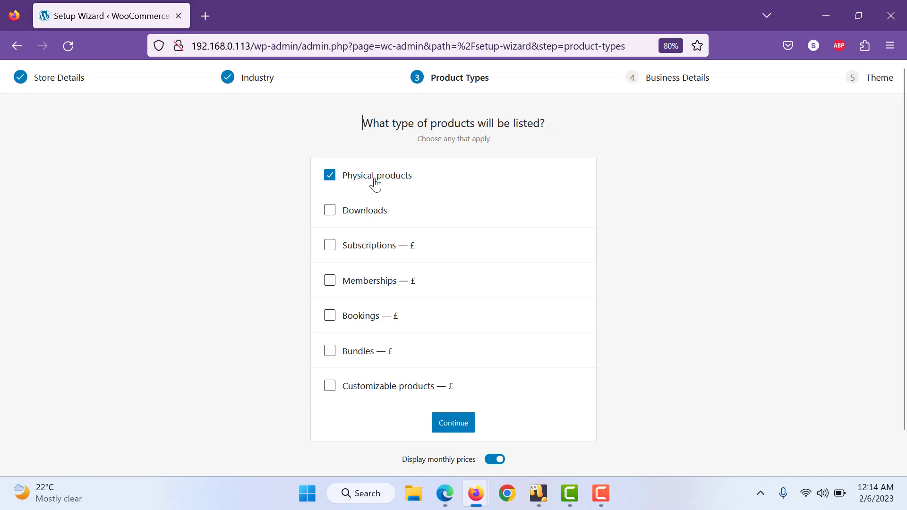
- Tick Downloads, Subscriptions, Memberships and Bookings in addition to Physical products
left_click(353, 211)
left_click(347, 247)
left_click(412, 251)
left_click(330, 255)
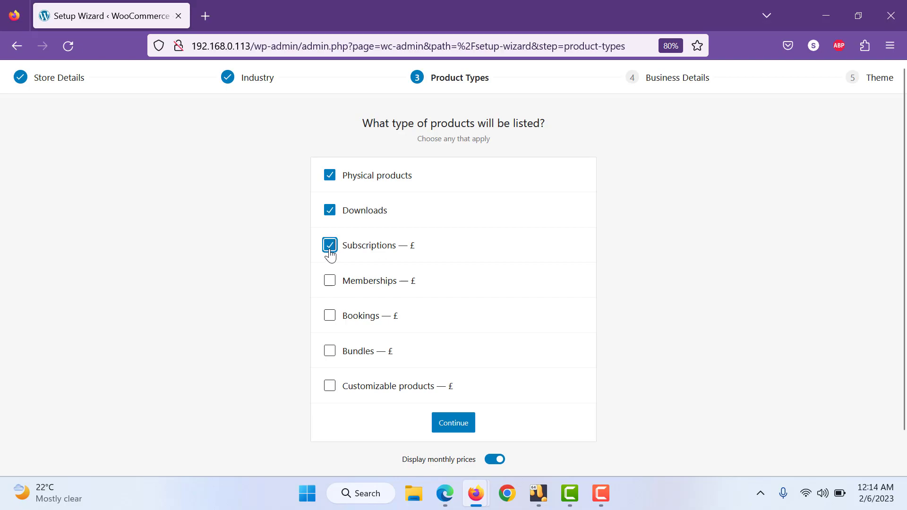
left_click(333, 288)
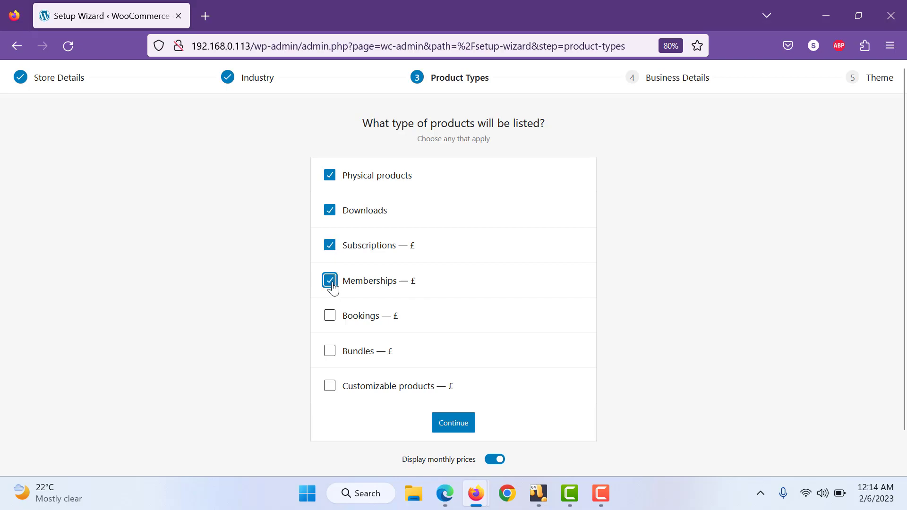
left_click(330, 315)
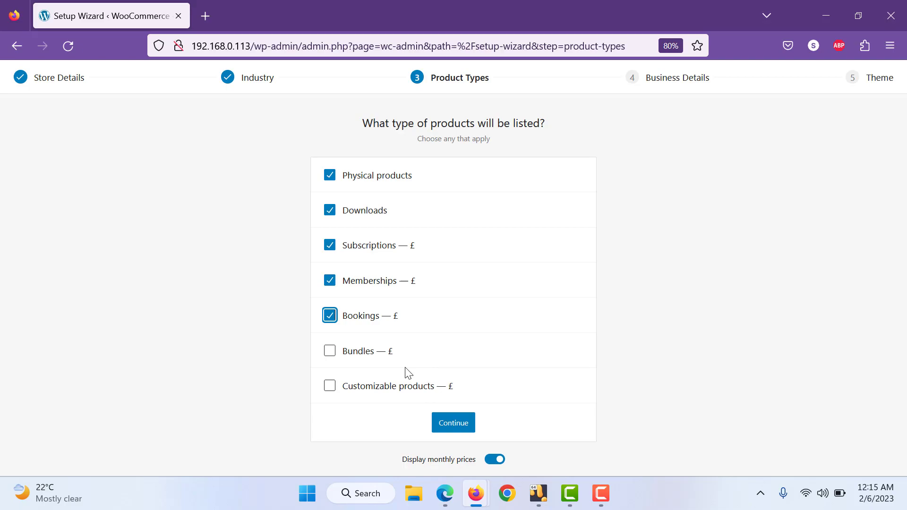
scroll(405, 371, "down", 2)
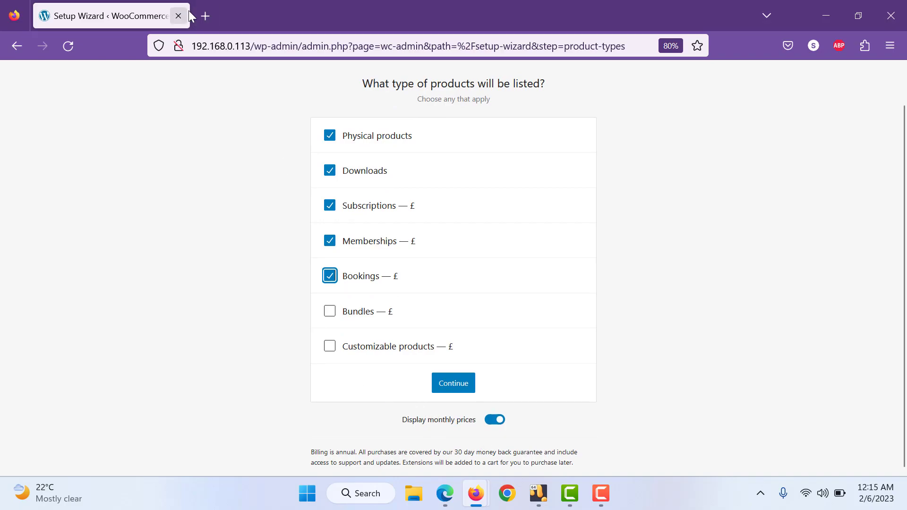
scroll(276, 165, "up", 2)
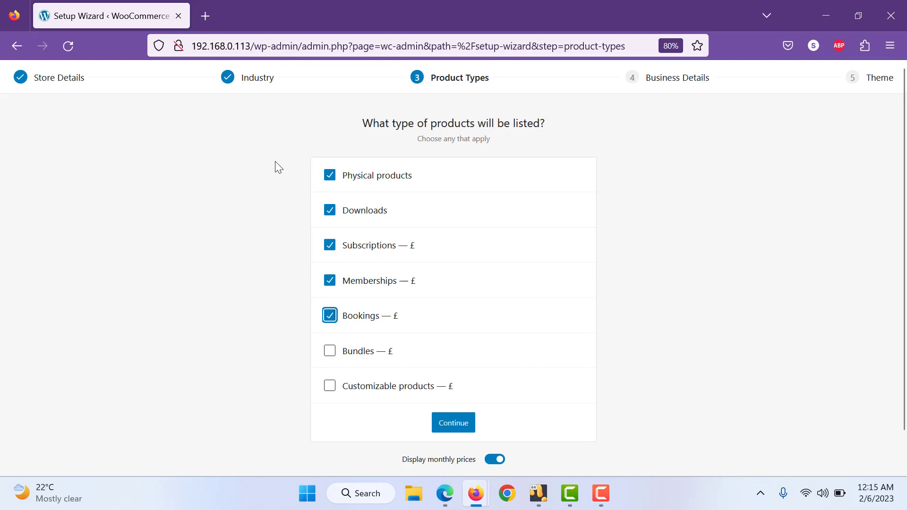
- In a new browser tab, search 'woocommerce memberships' and open the Memberships extension page
key("ctrl+t")
type("wooc")
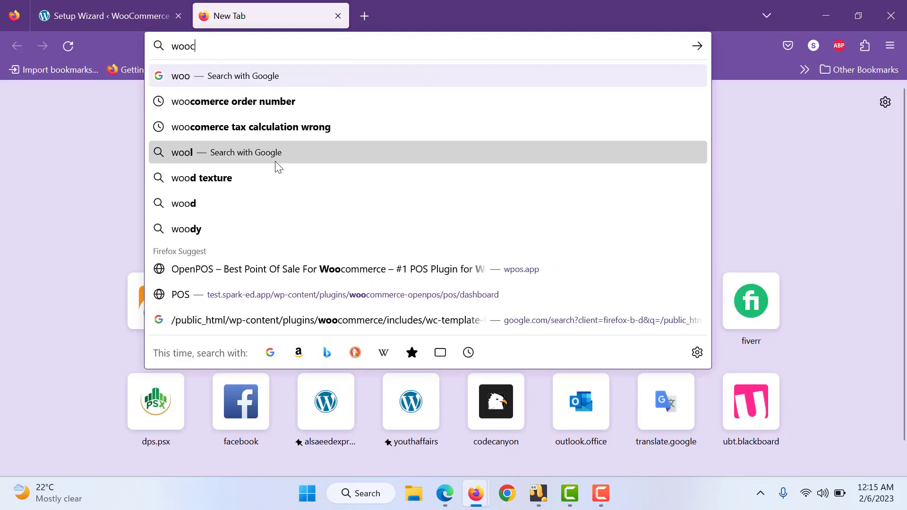
type("ommerce membe")
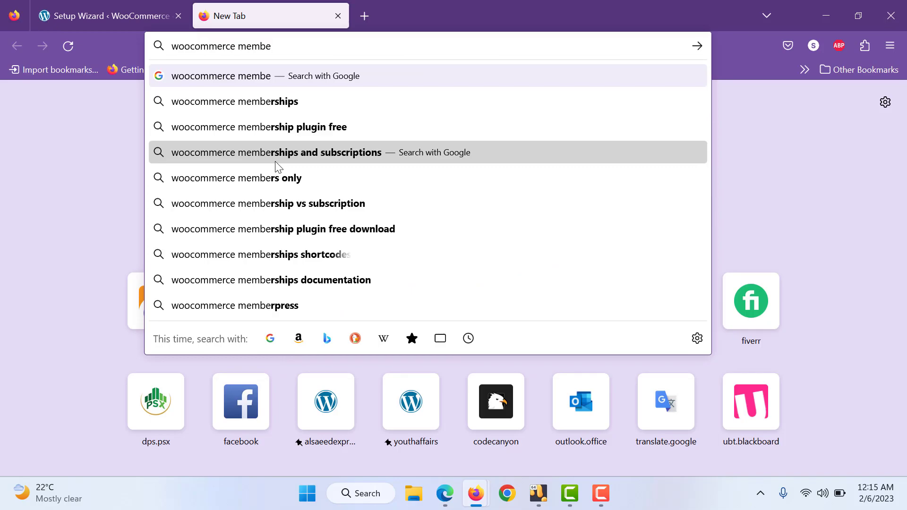
key("Down")
key("Return")
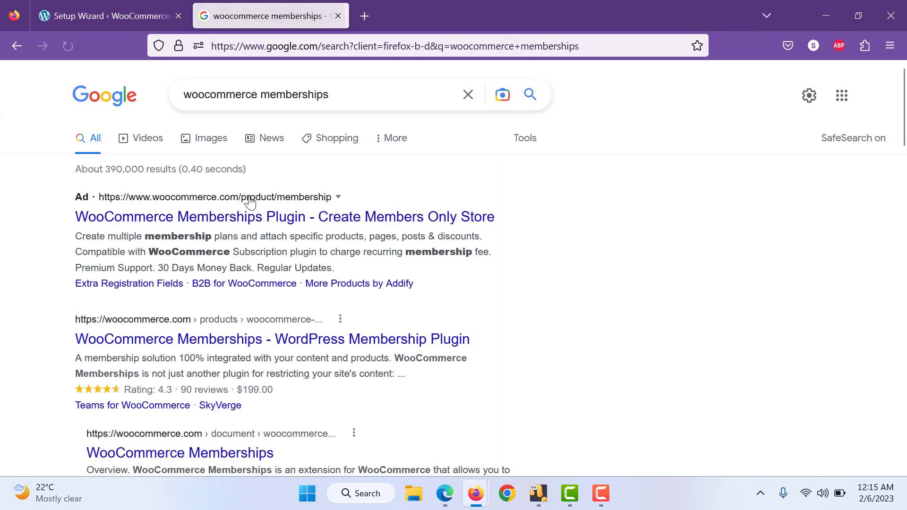
left_click(127, 340)
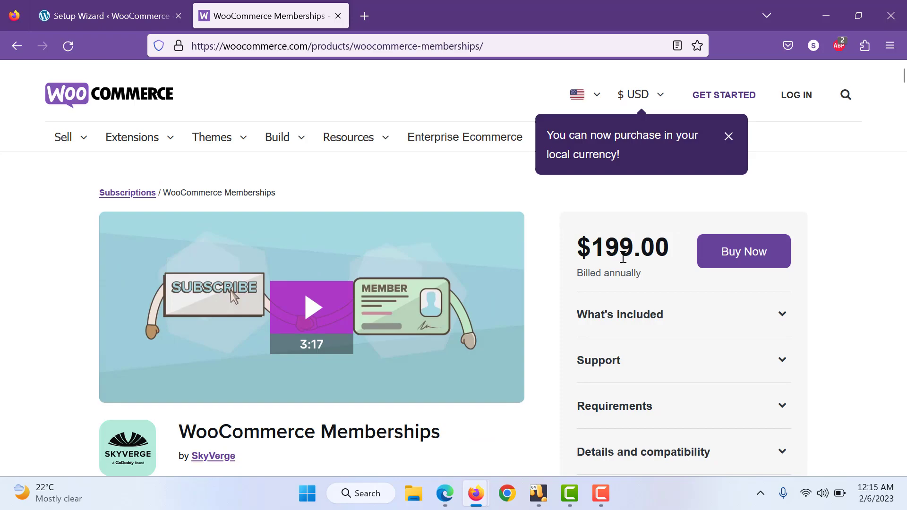
- Review the $199.00 yearly price and what's included, then return to the Setup Wizard tab
triple_click(598, 270)
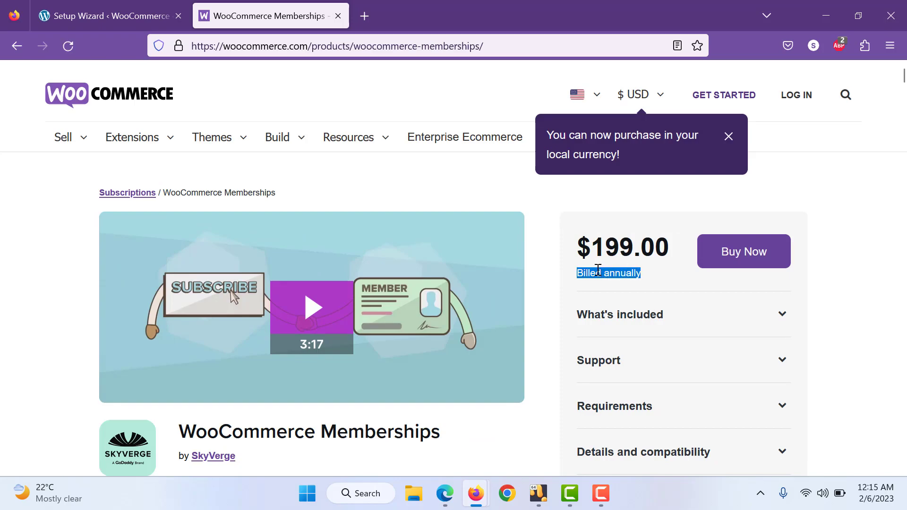
left_click(598, 270)
scroll(598, 270, "down", 5)
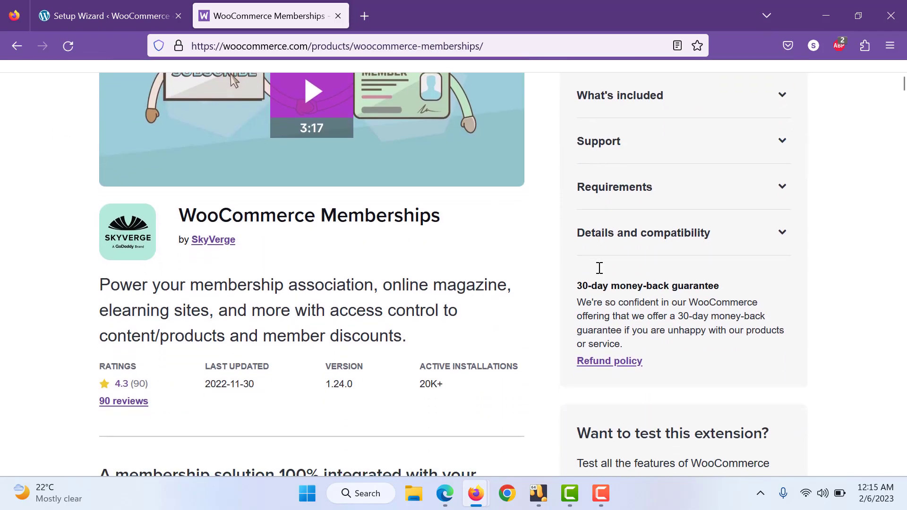
scroll(599, 268, "up", 2)
left_click(644, 180)
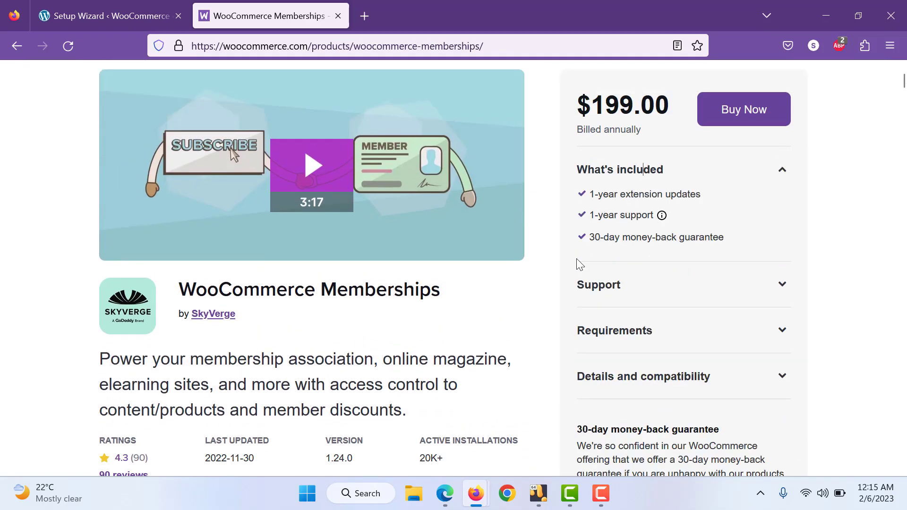
scroll(577, 259, "down", 10)
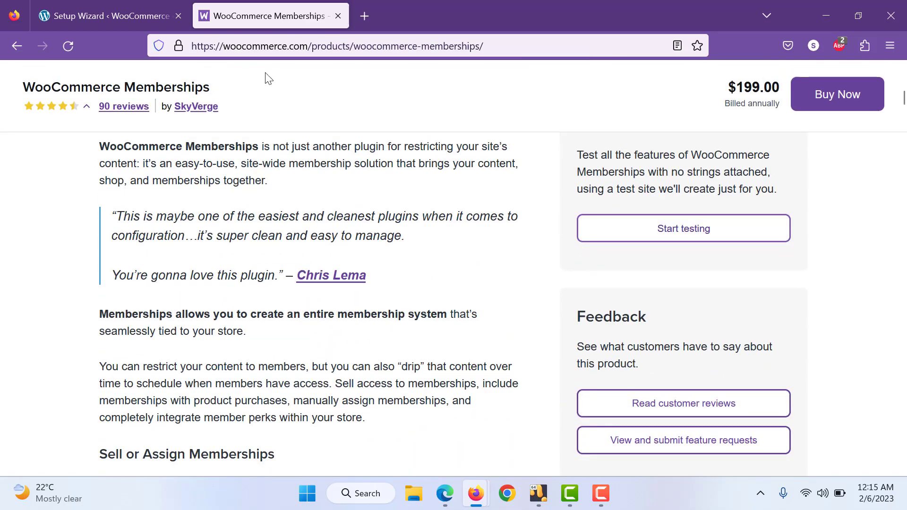
left_click(109, 16)
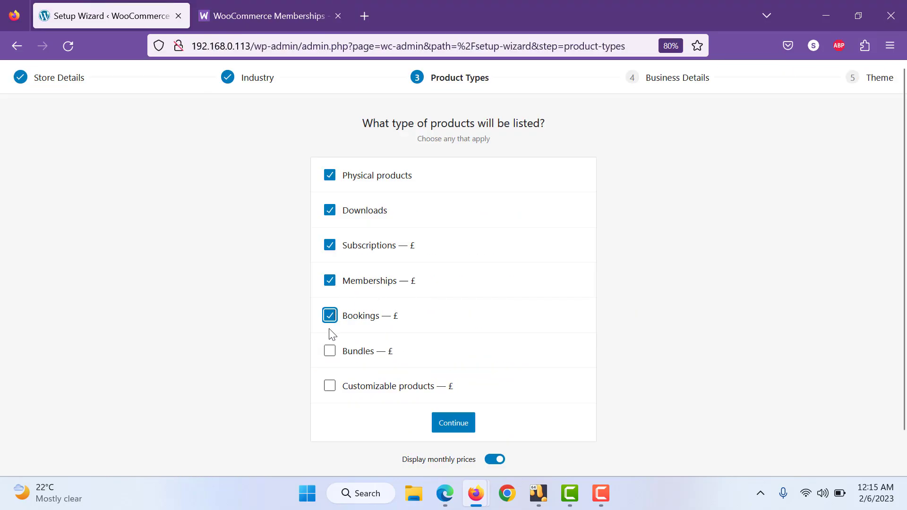
- Accept the product types, then answer 1,000+ products and No to selling elsewhere
left_click(463, 431)
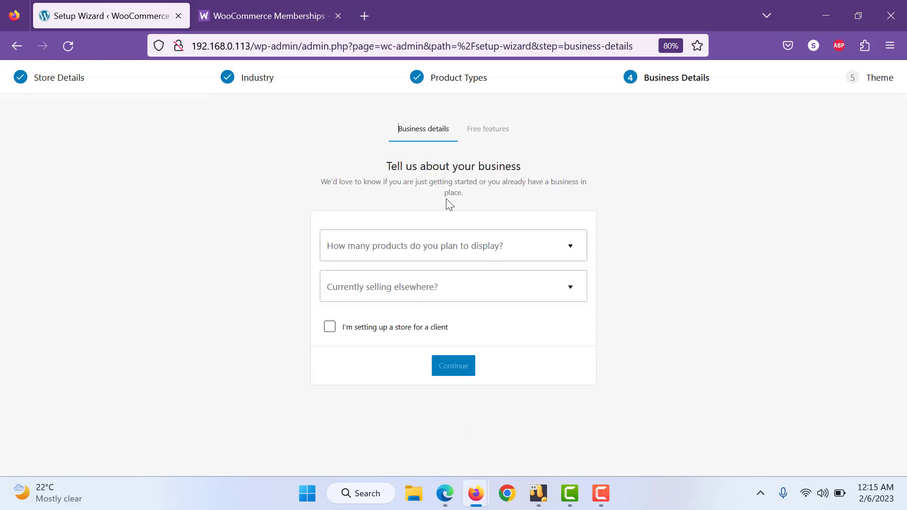
left_click(424, 252)
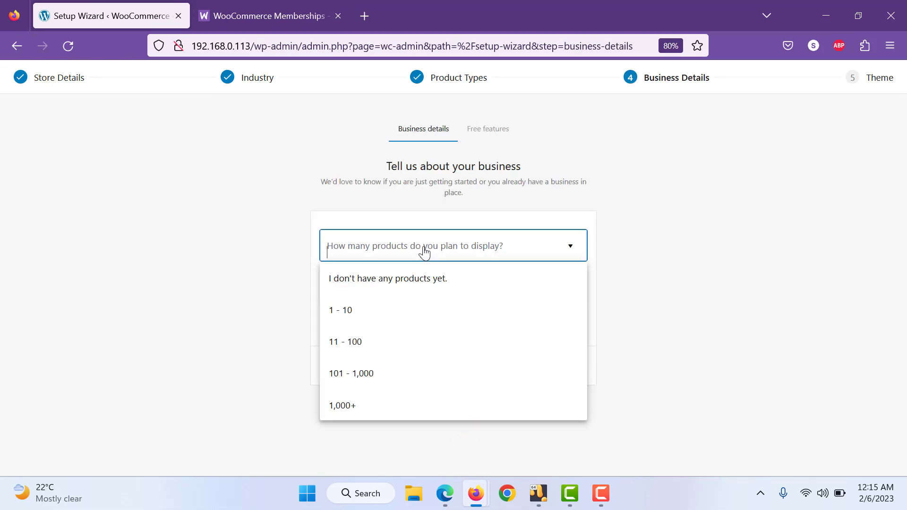
left_click(370, 406)
left_click(402, 289)
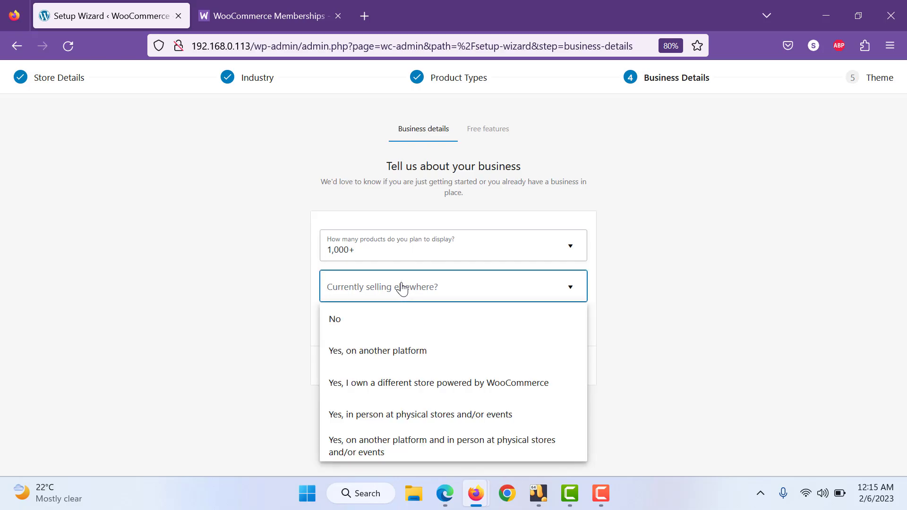
left_click(382, 333)
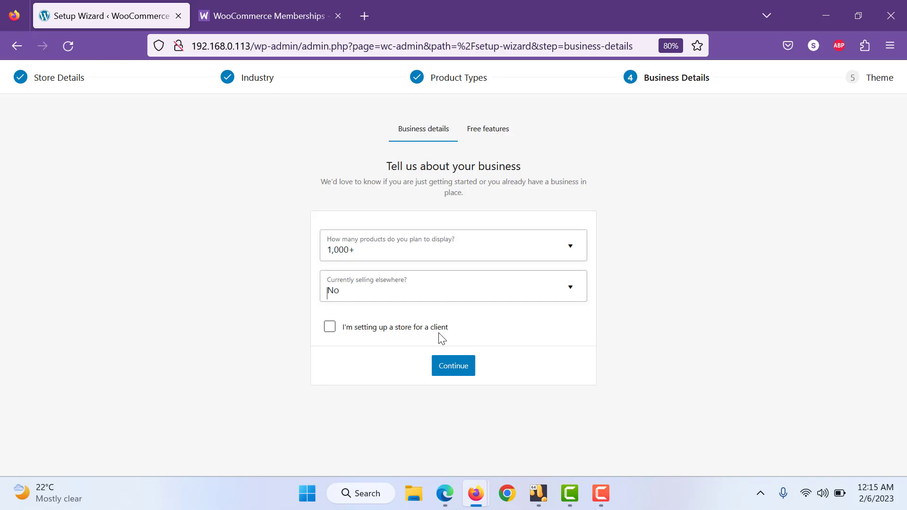
left_click(457, 374)
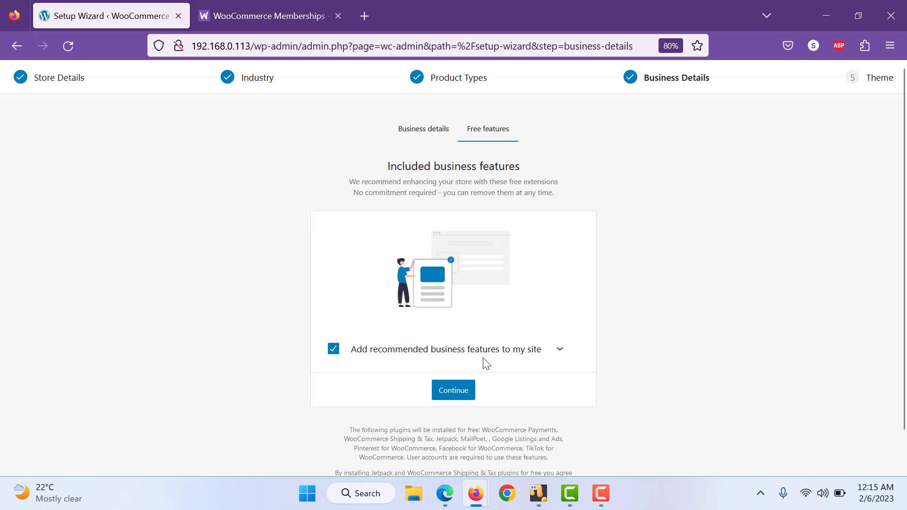
- Expand the full list of recommended free business features, keeping all of them ticked
left_click(561, 349)
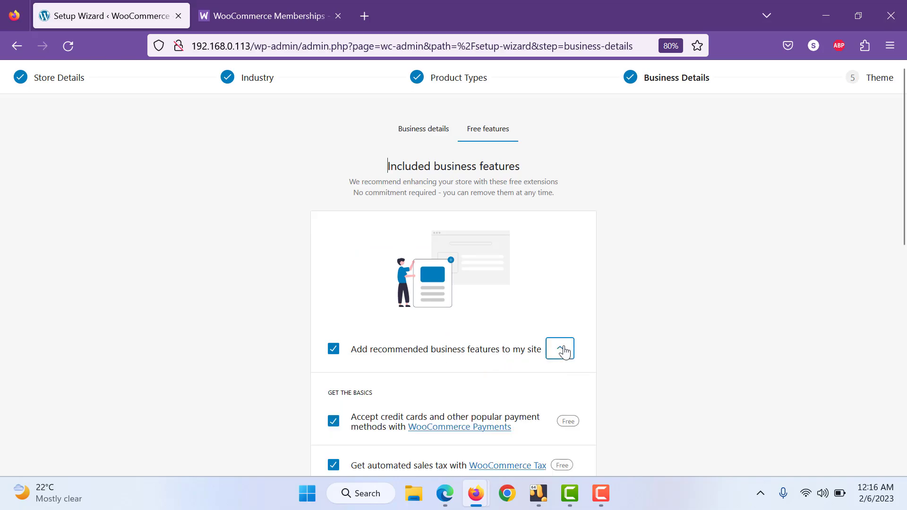
scroll(562, 350, "down", 5)
scroll(298, 336, "down", 4)
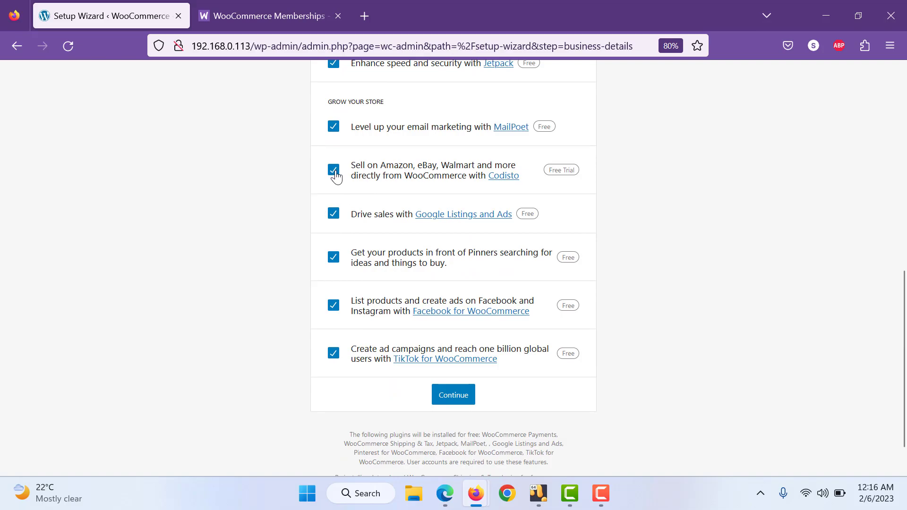
scroll(335, 179, "up", 6)
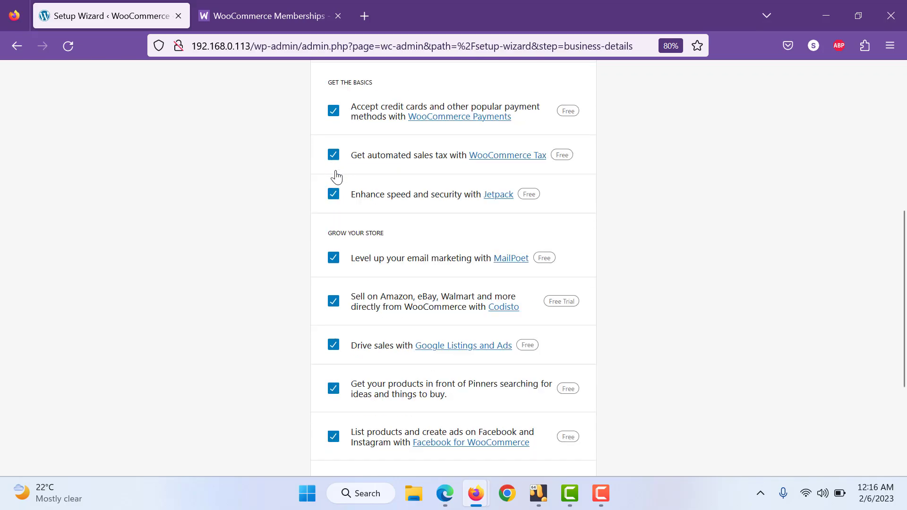
left_click(334, 200)
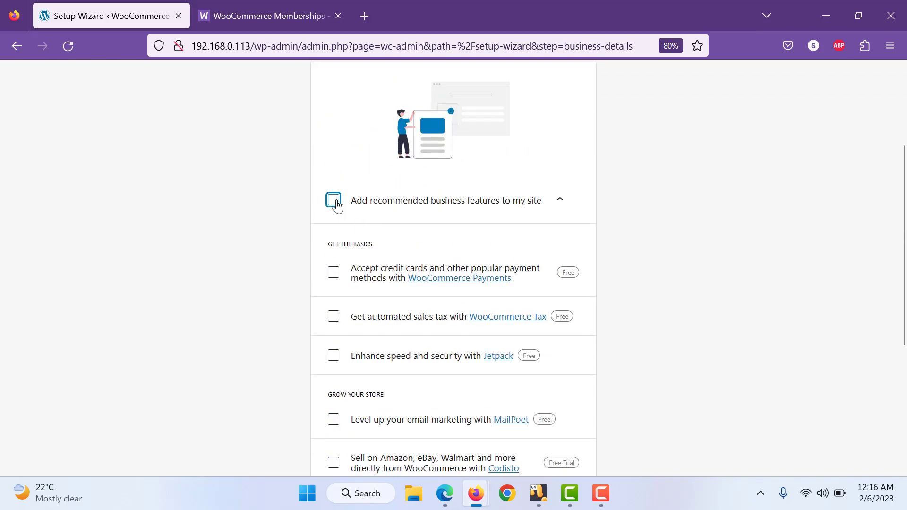
left_click(335, 201)
scroll(337, 206, "down", 3)
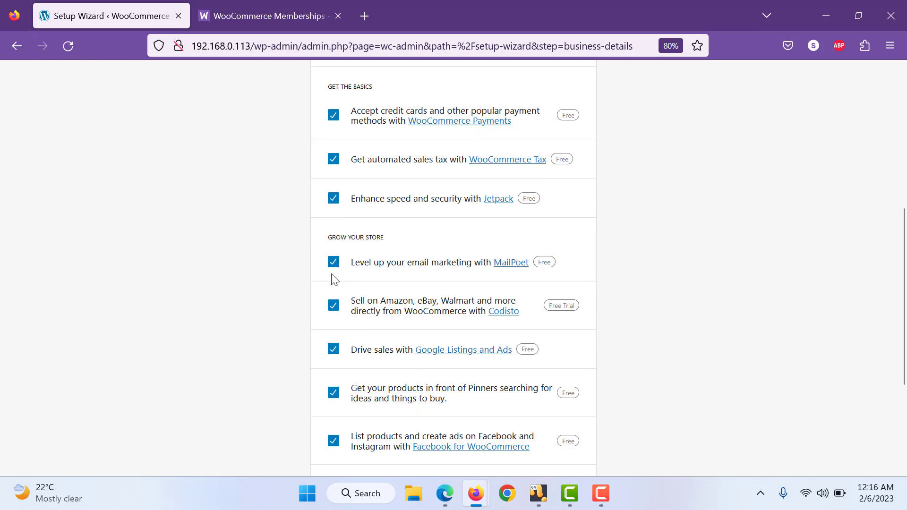
scroll(334, 279, "down", 1)
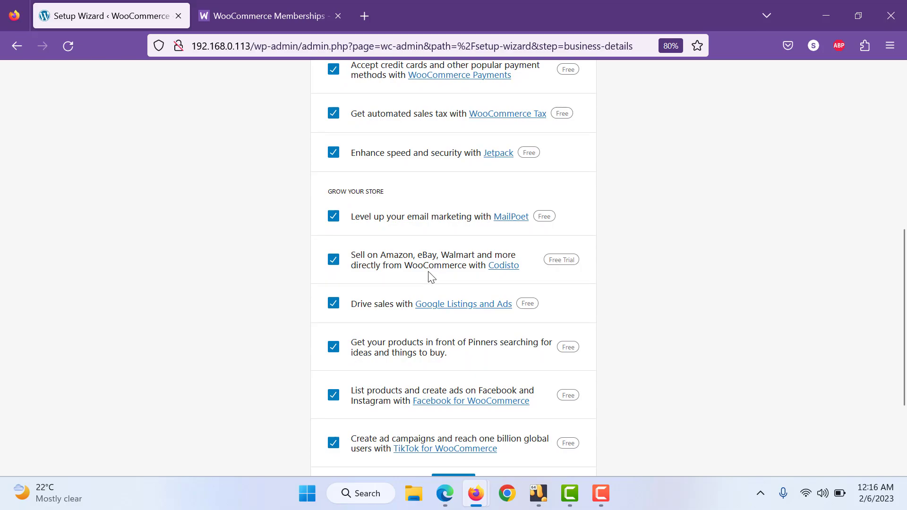
- Untick Codisto, install the remaining free features, and close the Memberships tab
left_click(334, 261)
scroll(334, 265, "down", 3)
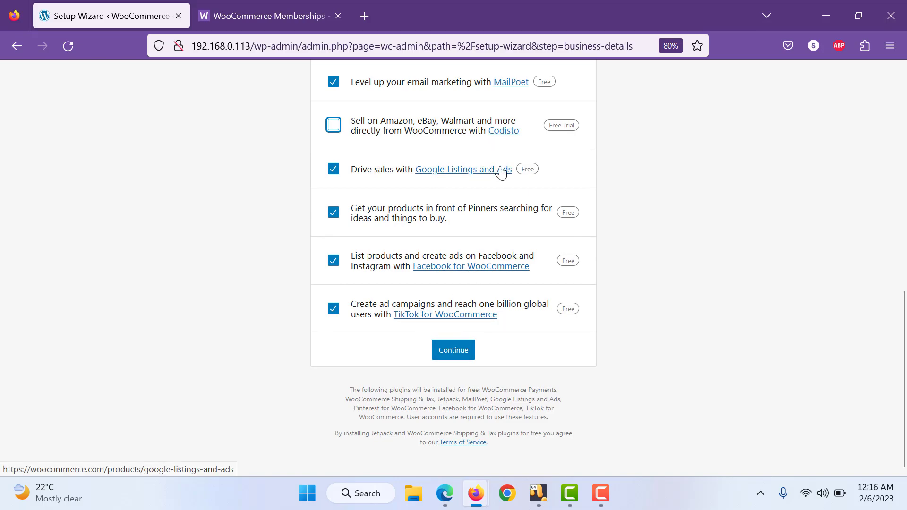
scroll(514, 161, "up", 1)
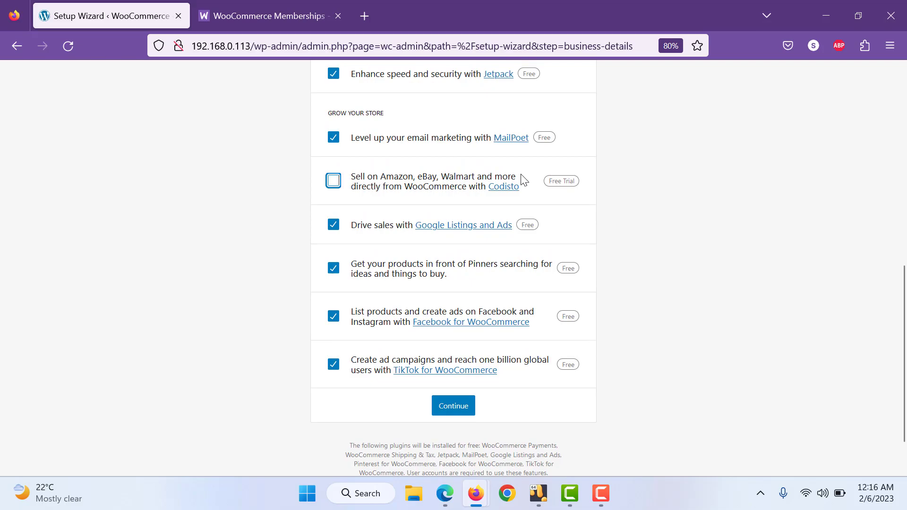
left_click(467, 409)
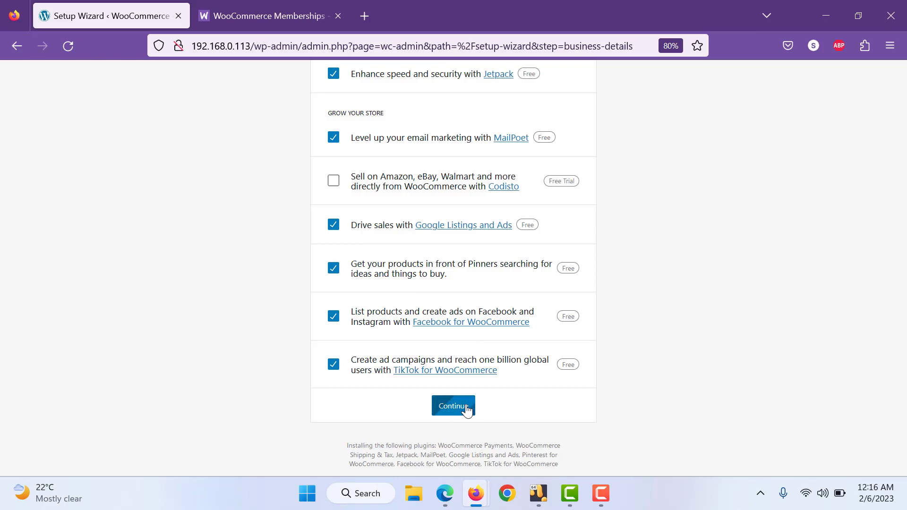
left_click(337, 16)
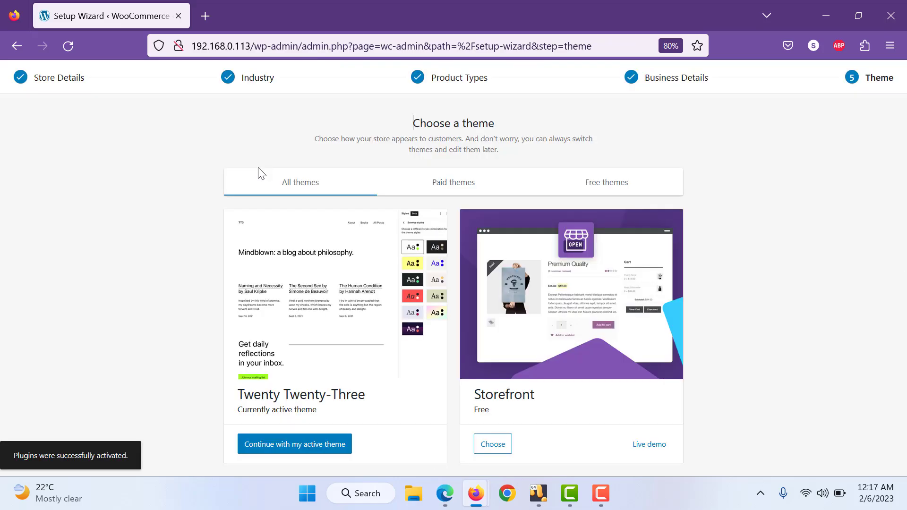
- Preview the Treehouse theme's live demo in the wizard's theme grid, then close it
scroll(259, 173, "down", 3)
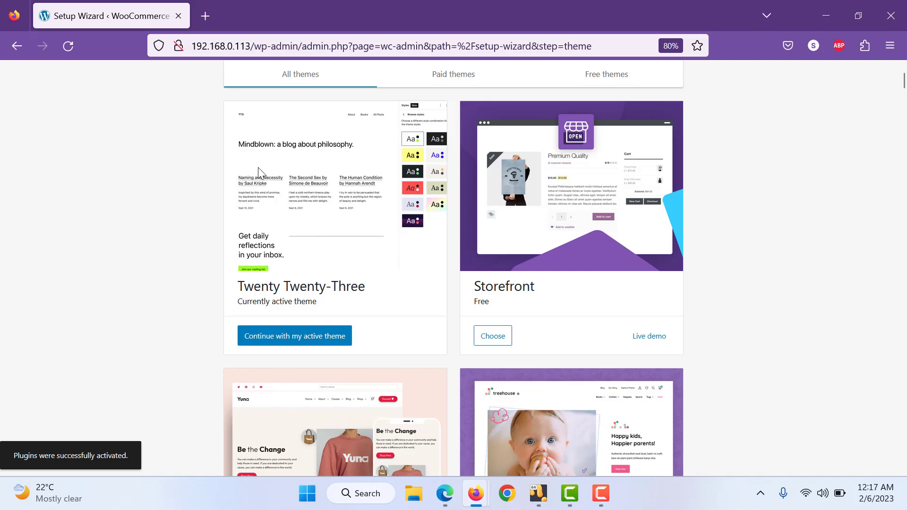
scroll(259, 173, "down", 5)
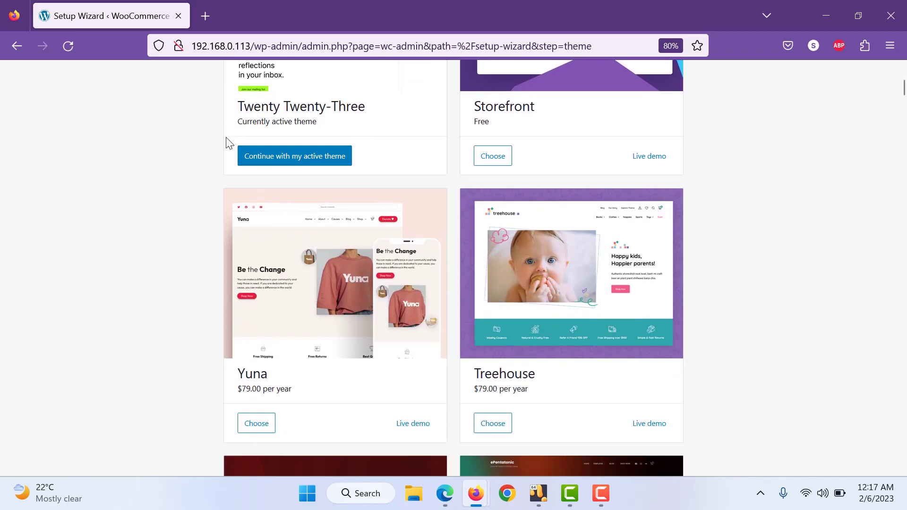
scroll(168, 205, "down", 4)
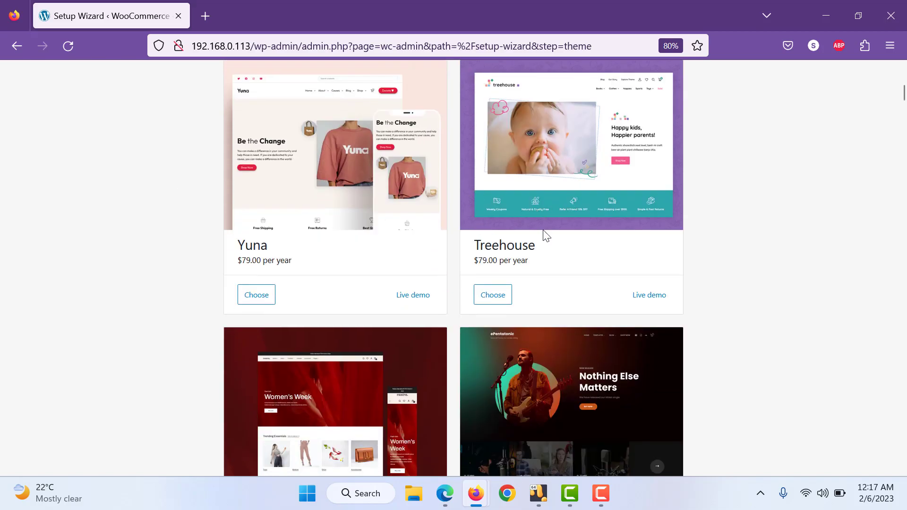
left_click(667, 301)
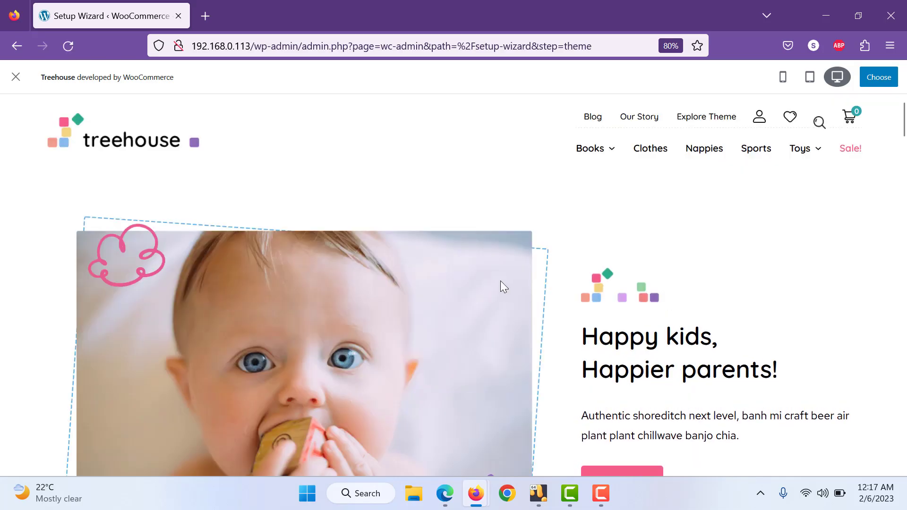
scroll(500, 281, "down", 5)
scroll(501, 280, "down", 5)
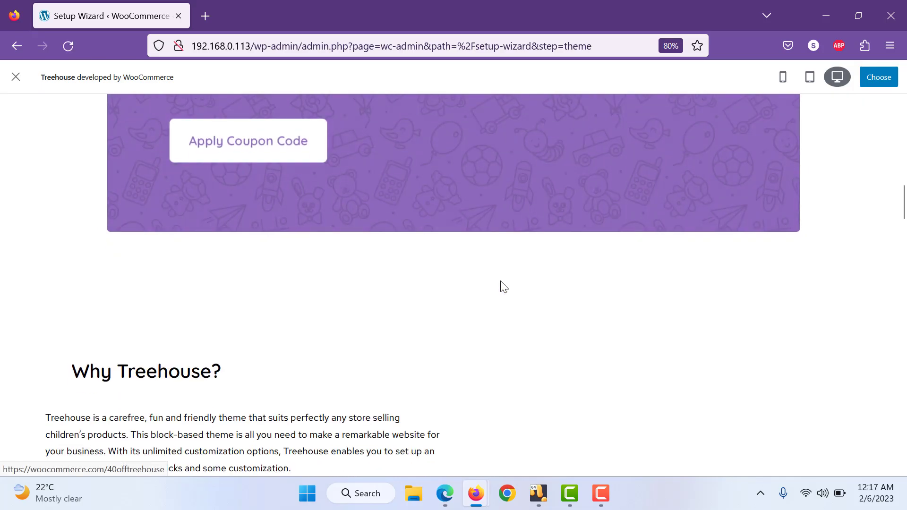
scroll(501, 284, "down", 8)
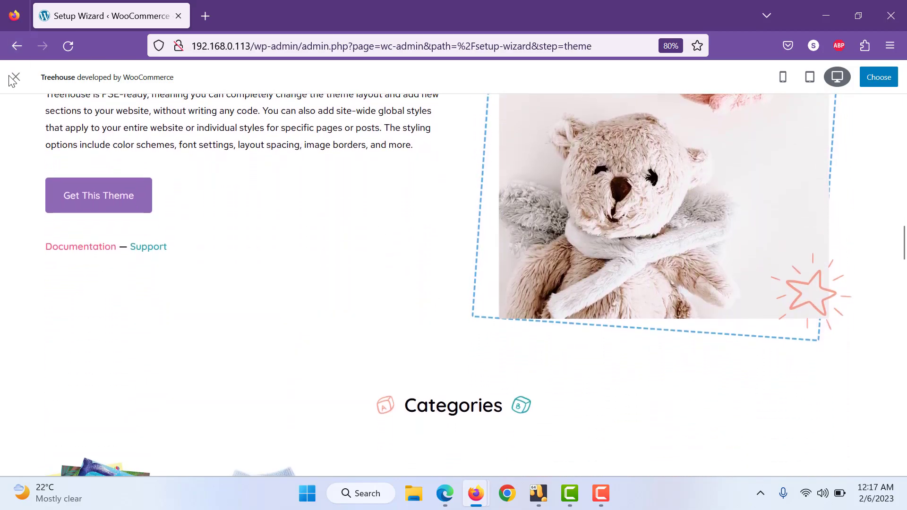
left_click(16, 78)
- Find Storefront (Free) further down the theme grid and choose it
scroll(231, 332, "down", 5)
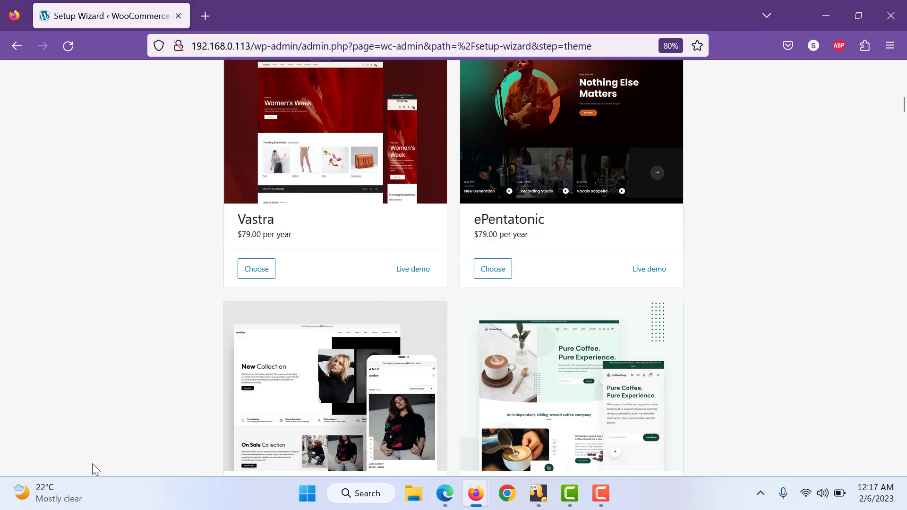
scroll(93, 464, "down", 18)
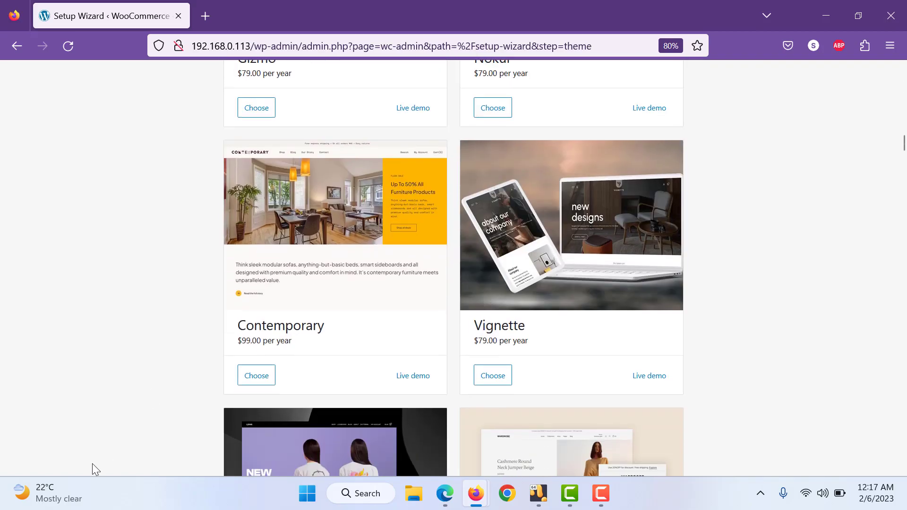
scroll(93, 463, "down", 9)
scroll(92, 464, "down", 3)
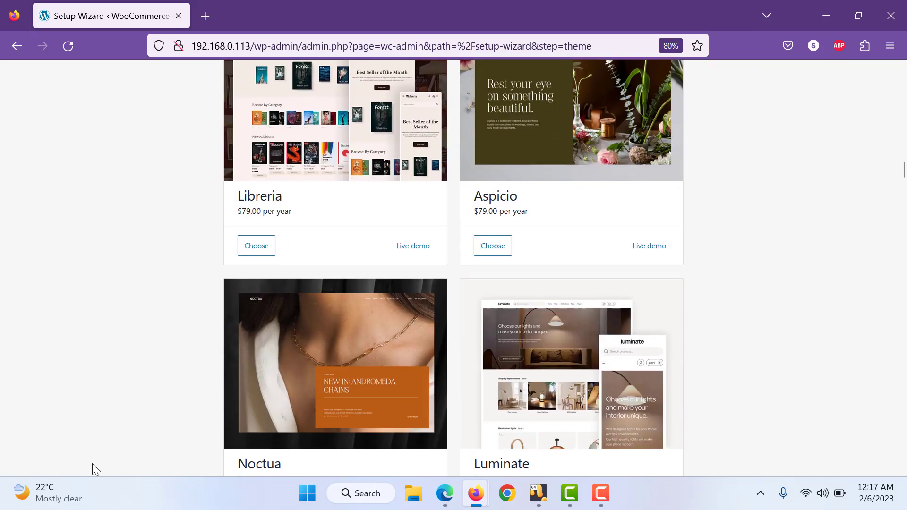
scroll(92, 464, "down", 20)
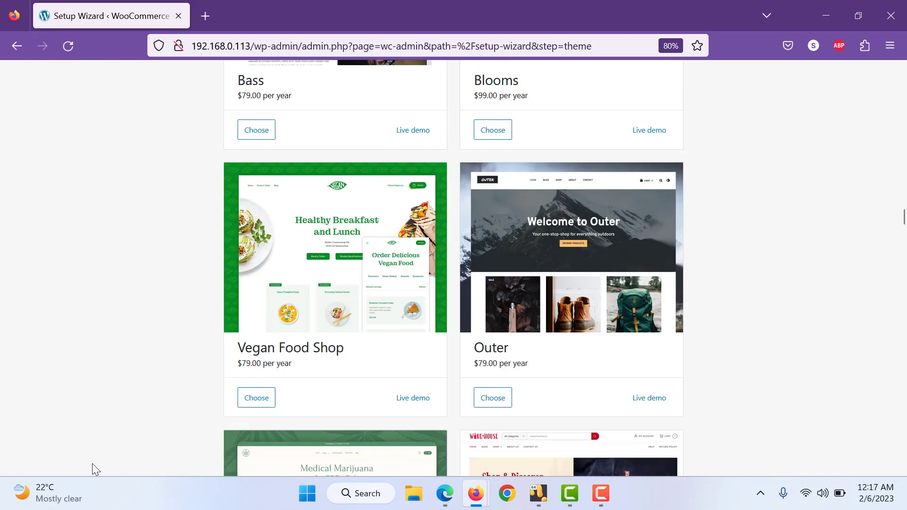
scroll(92, 464, "down", 3)
scroll(92, 464, "down", 3)
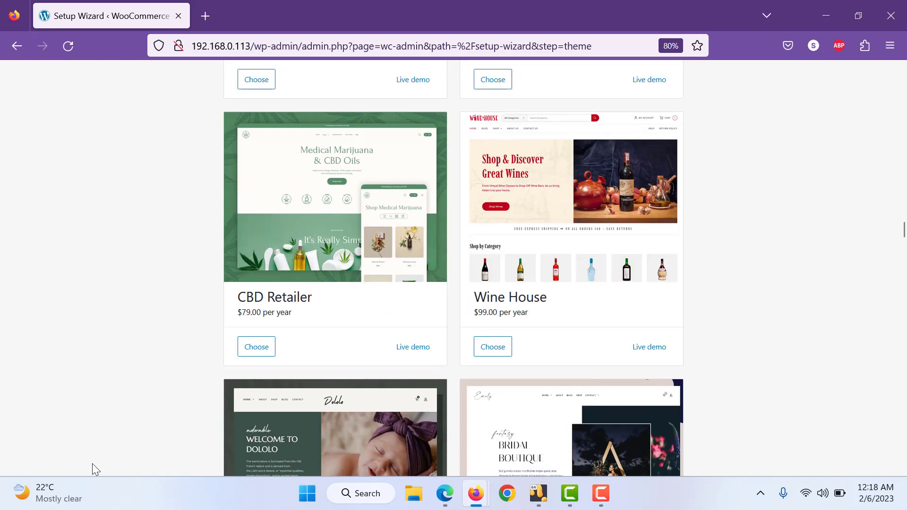
scroll(92, 464, "down", 10)
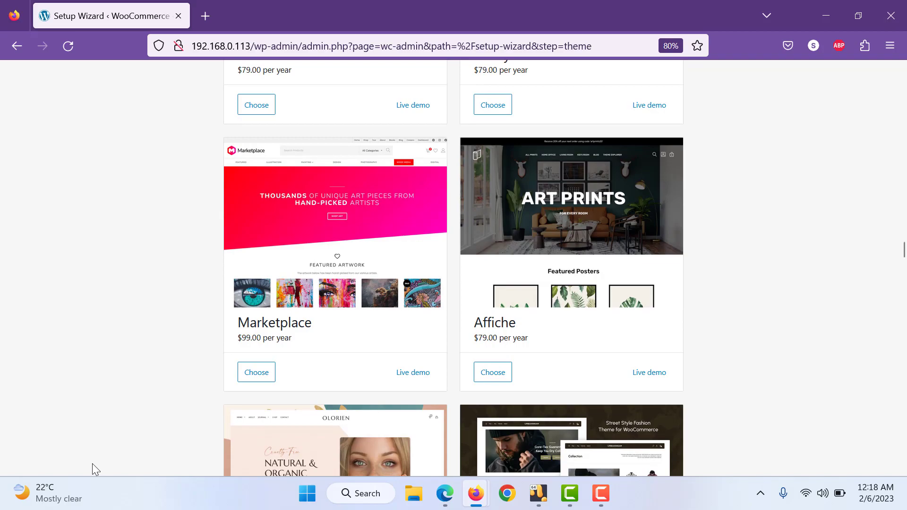
scroll(92, 463, "down", 5)
scroll(92, 464, "up", 3)
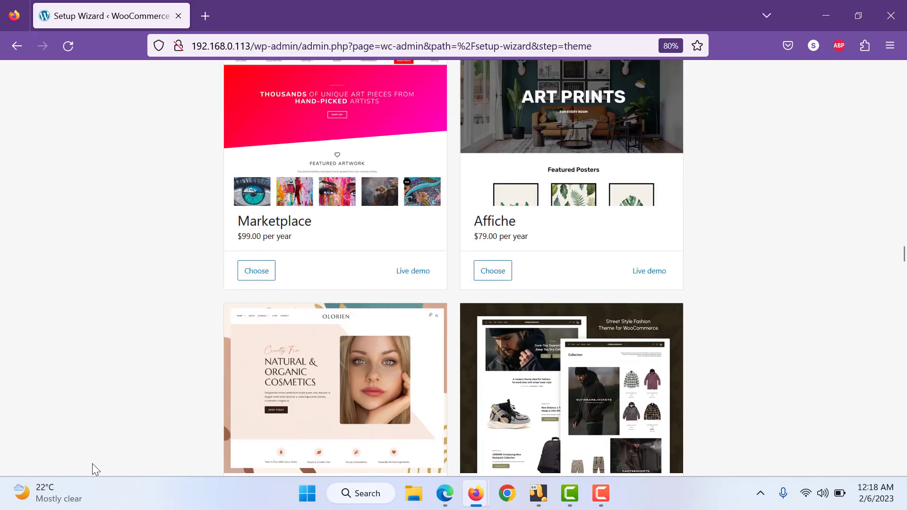
scroll(92, 463, "up", 3)
scroll(111, 359, "down", 10)
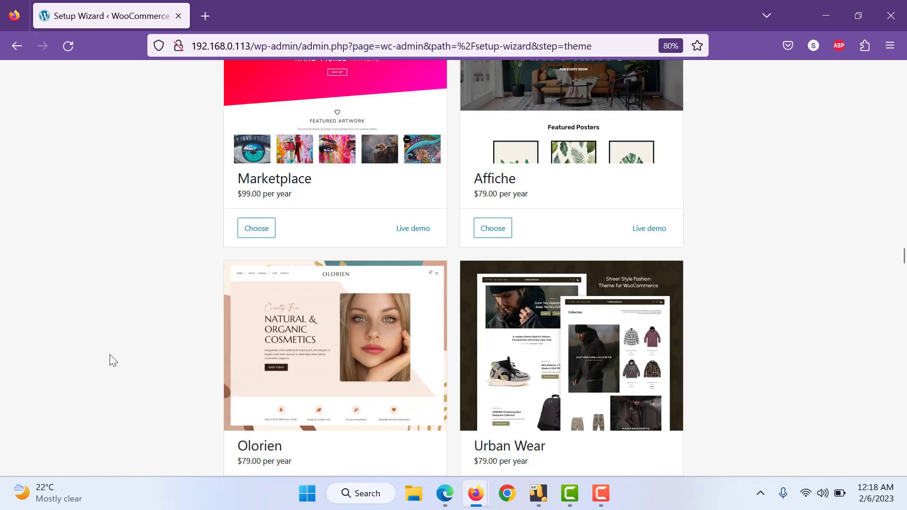
scroll(109, 354, "down", 20)
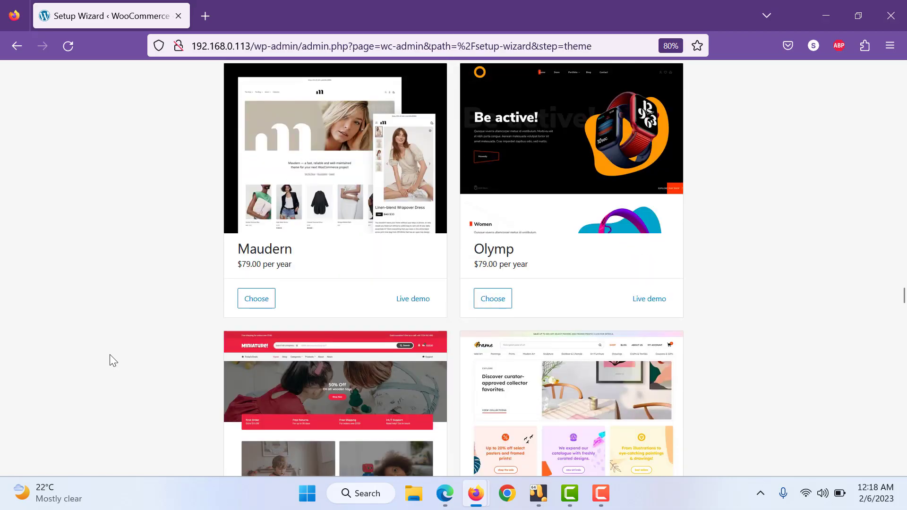
scroll(110, 361, "down", 9)
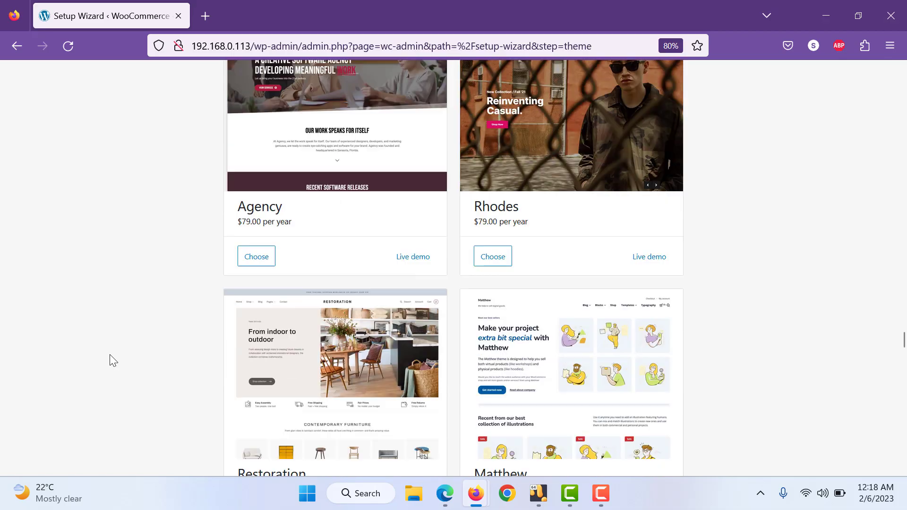
scroll(110, 360, "up", 20)
scroll(110, 355, "up", 20)
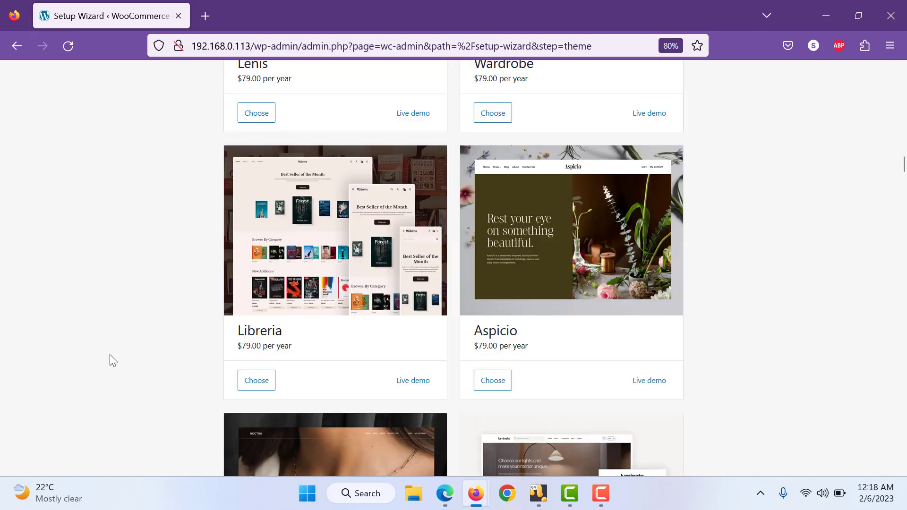
scroll(110, 355, "down", 1)
scroll(109, 354, "down", 3)
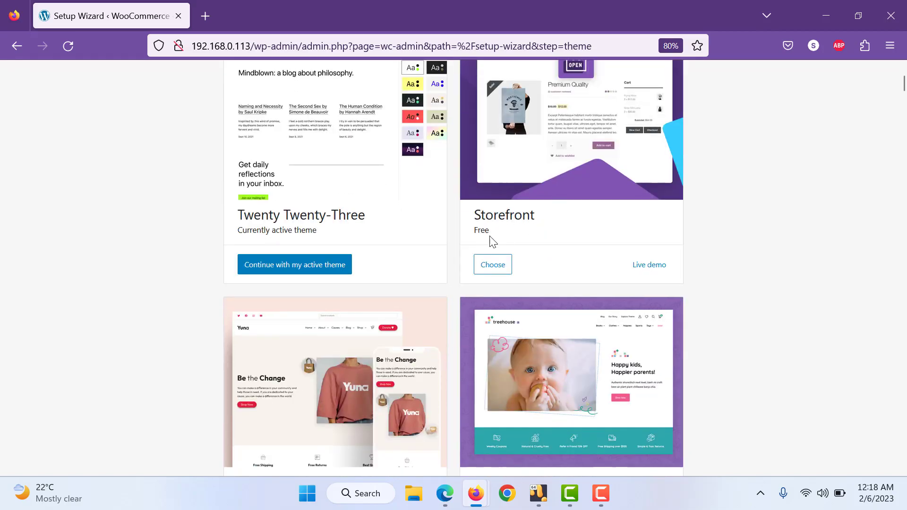
left_click(497, 263)
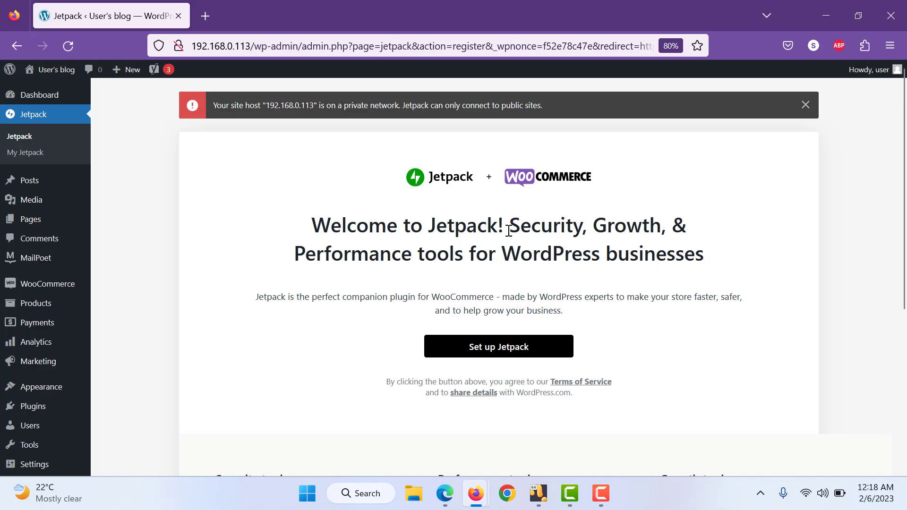
- Look over Jetpack's WooCommerce welcome page and the admin sidebar flyout menus
scroll(501, 231, "down", 3)
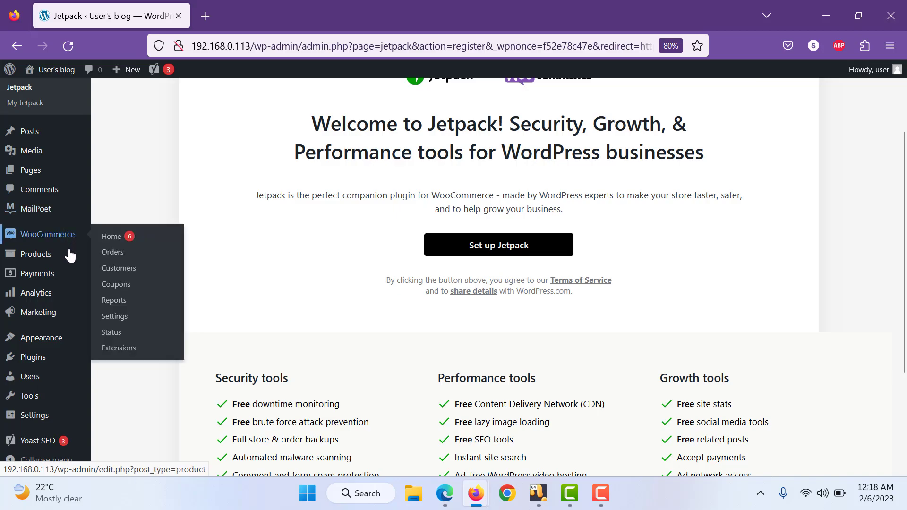
mouse_move(65, 324)
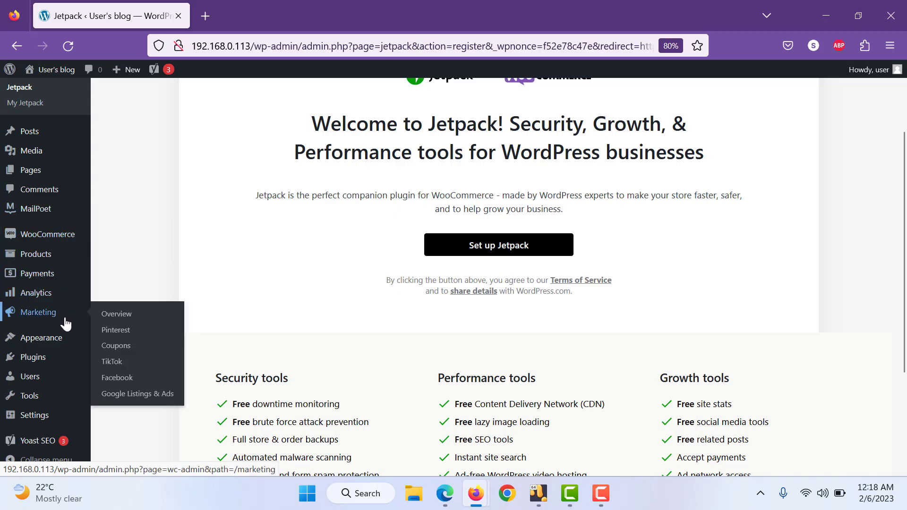
scroll(65, 324, "down", 3)
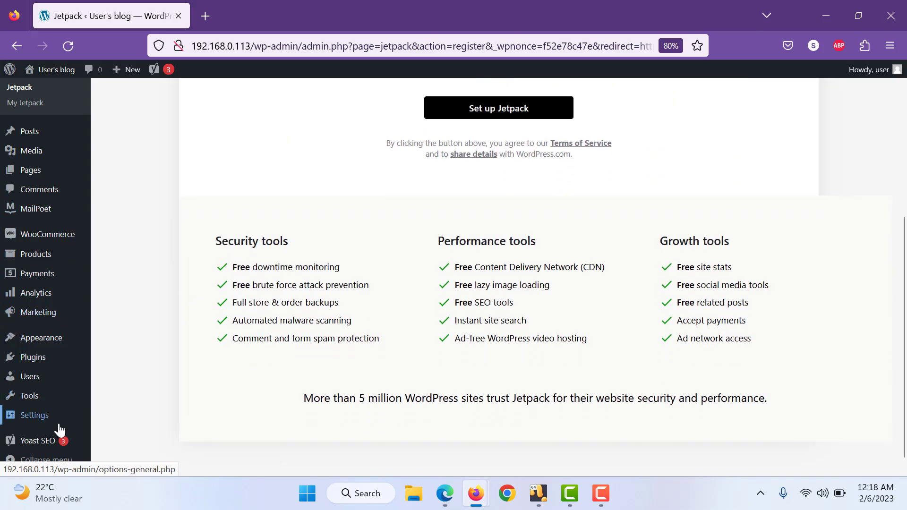
mouse_move(59, 430)
scroll(59, 430, "down", 1)
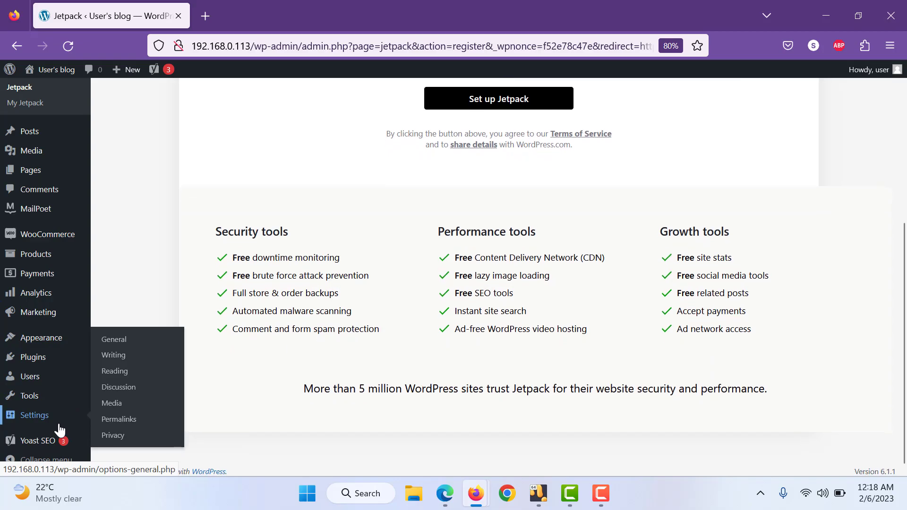
mouse_move(71, 339)
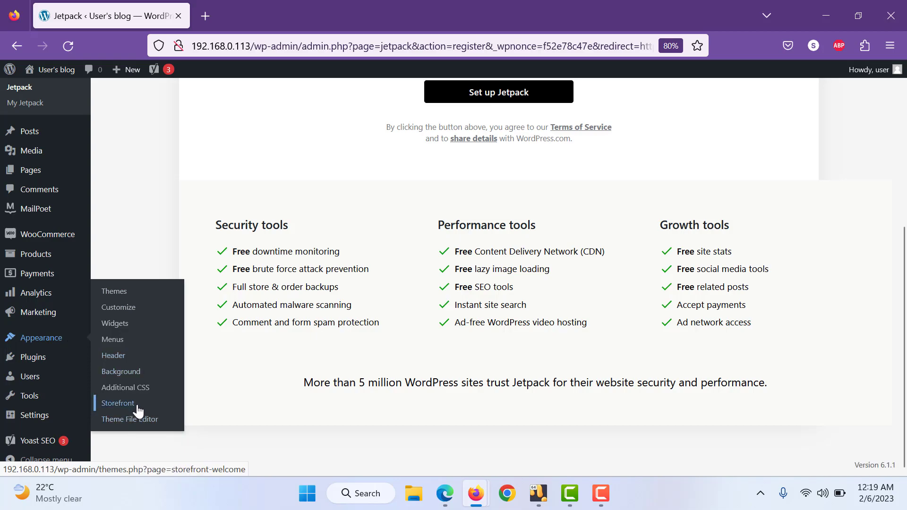
scroll(313, 314, "up", 3)
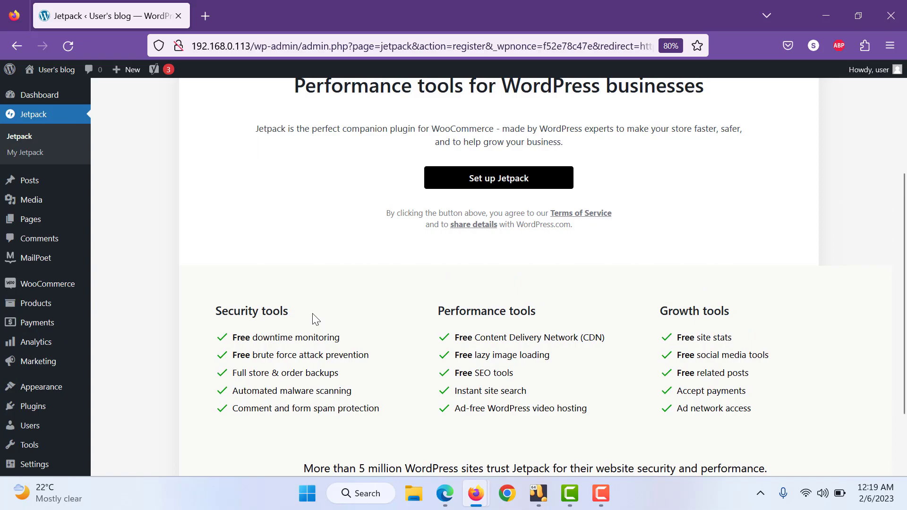
scroll(313, 318, "up", 3)
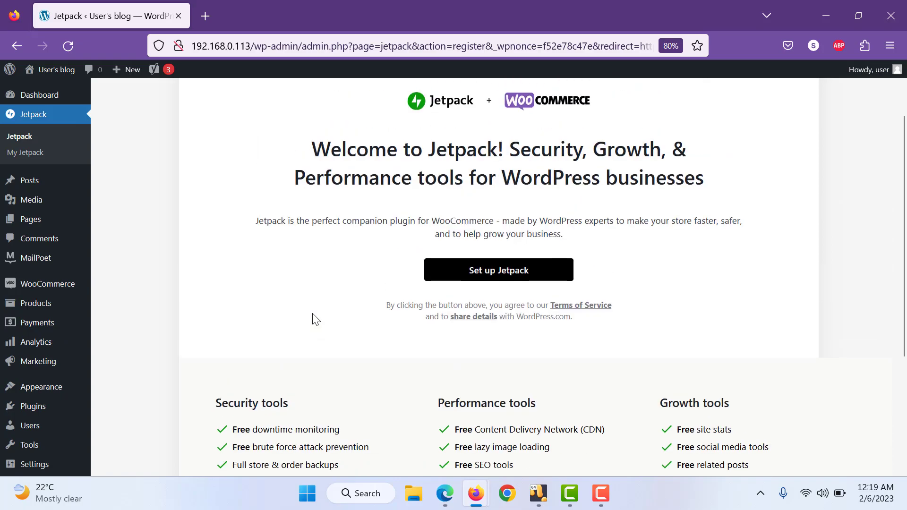
- Try Set up Jetpack twice despite the error, then view the shop in a new tab
left_click(461, 283)
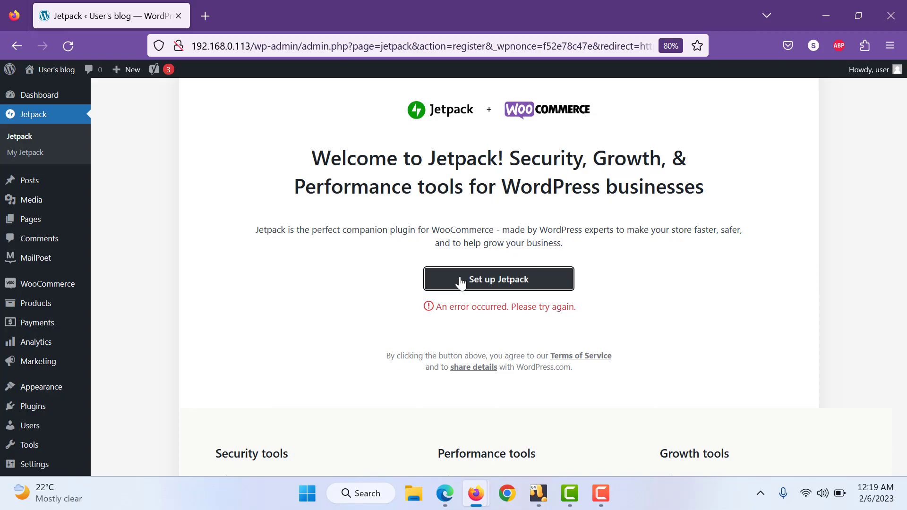
left_click(461, 284)
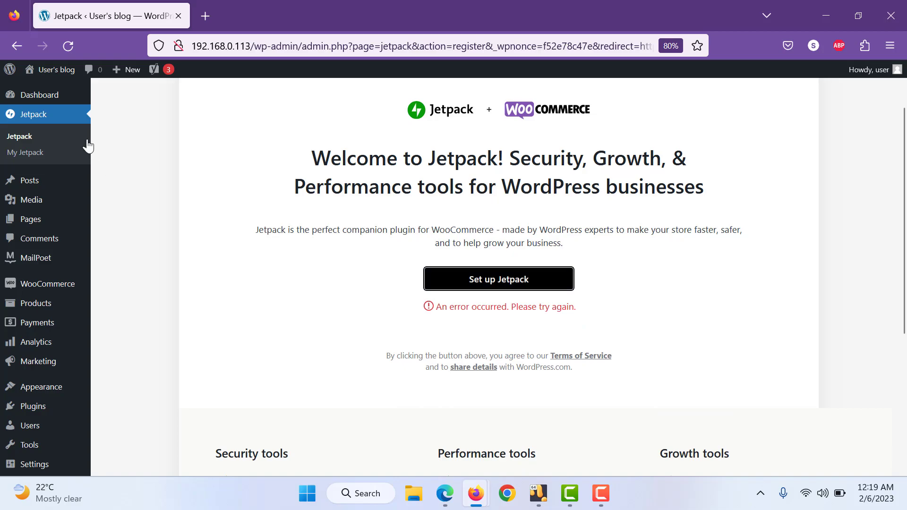
mouse_move(56, 80)
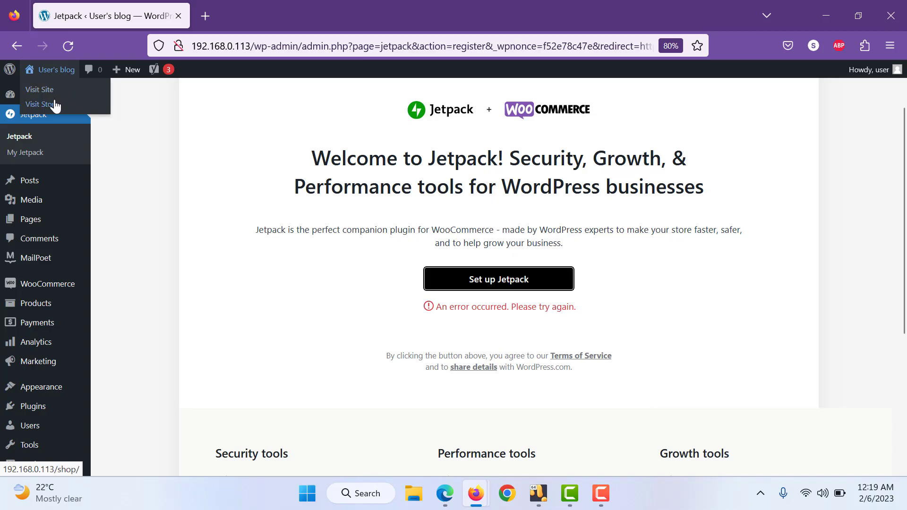
right_click(53, 104)
left_click(75, 115)
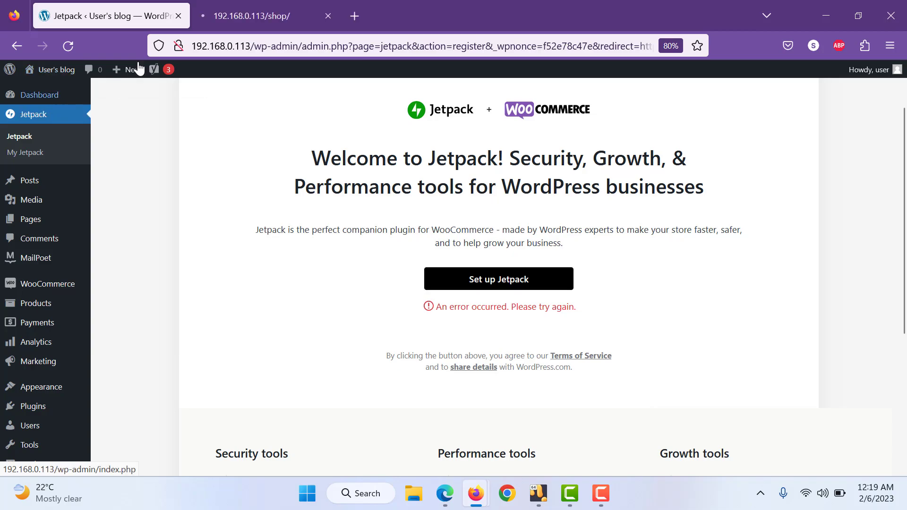
left_click(242, 9)
scroll(146, 257, "down", 5)
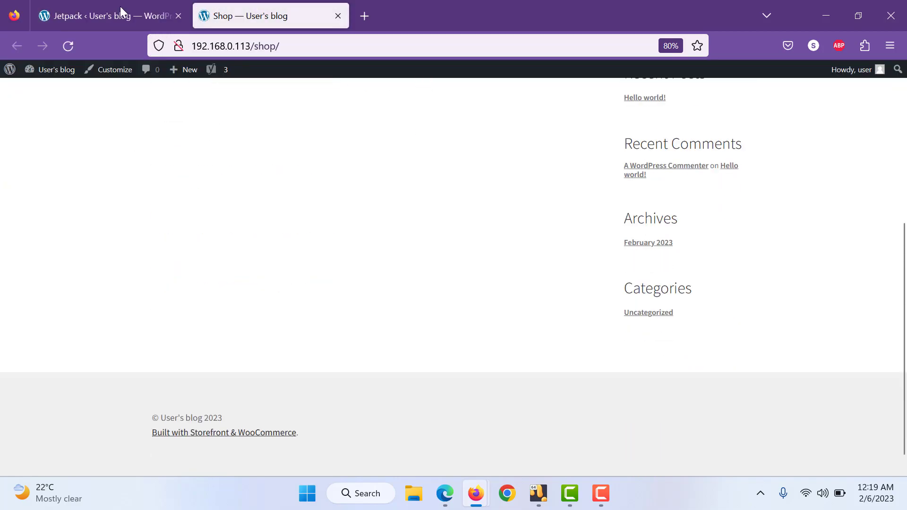
- Back on the admin tab, open Storefront's welcome page under Appearance
left_click(120, 7)
scroll(123, 280, "down", 3)
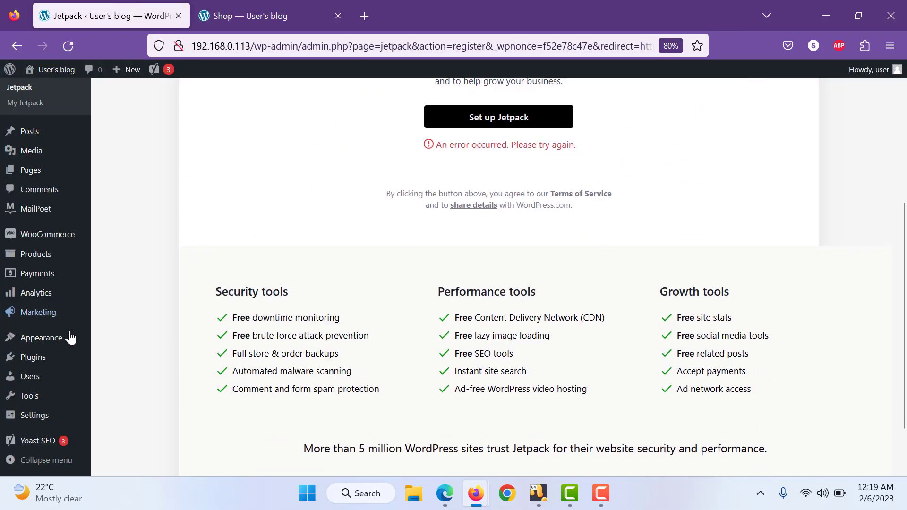
left_click(135, 432)
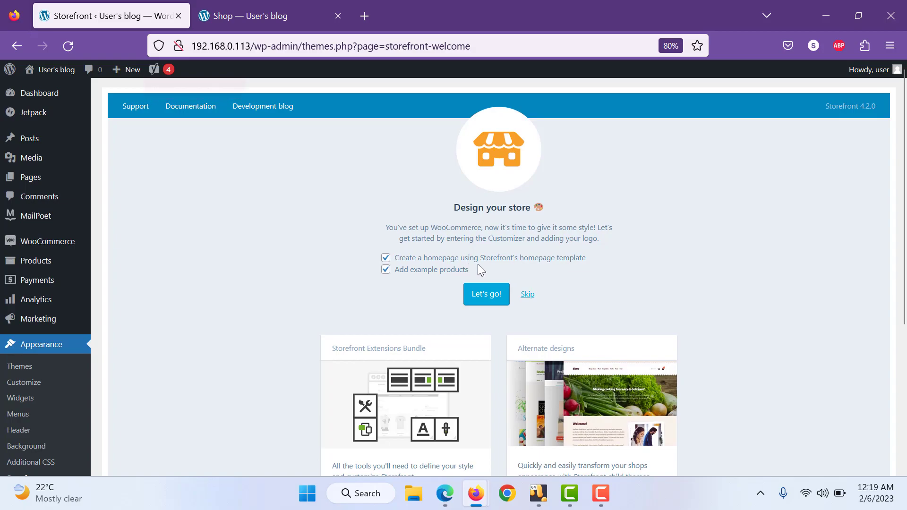
- Start Storefront's Let's go! setup with homepage template and example products ticked, then open a blank tab
left_click(481, 296)
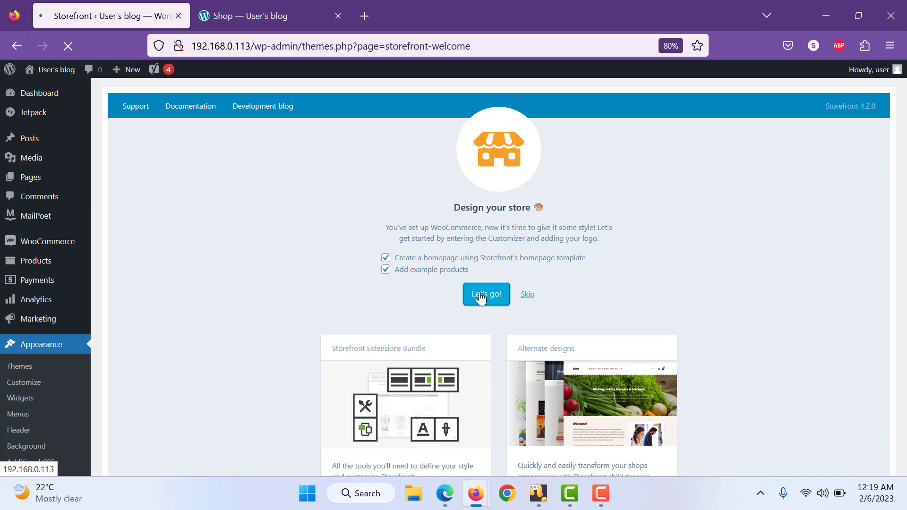
left_click(367, 15)
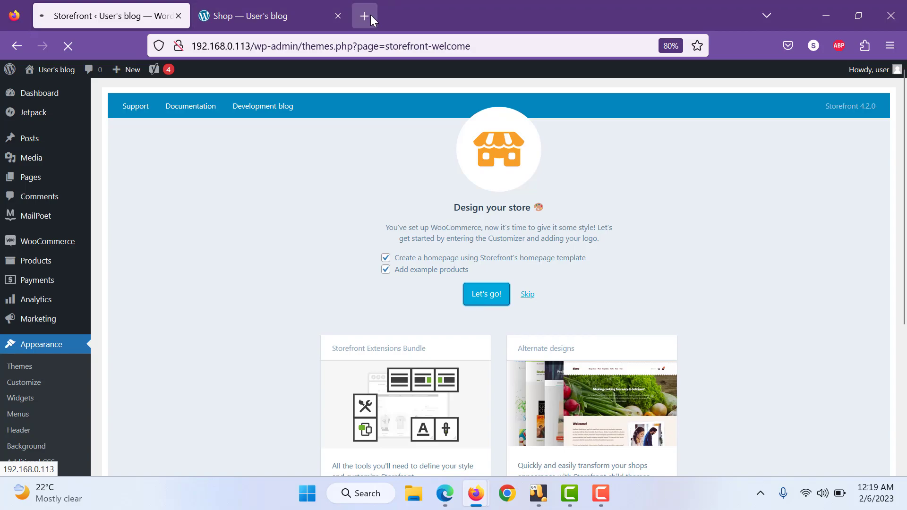
- Load the site at 192.168.0.113 and scroll through its Storefront home page
type("192.168.0.112/")
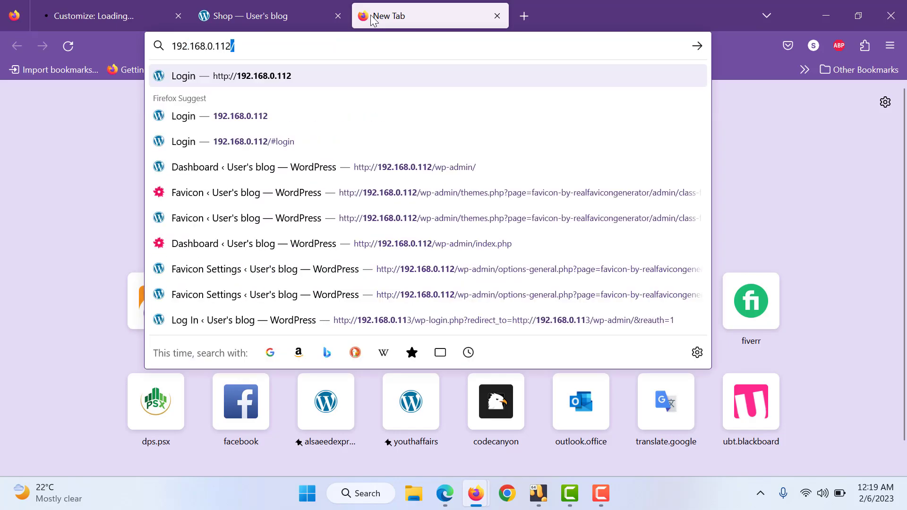
key("BackSpace")
key("BackSpace")
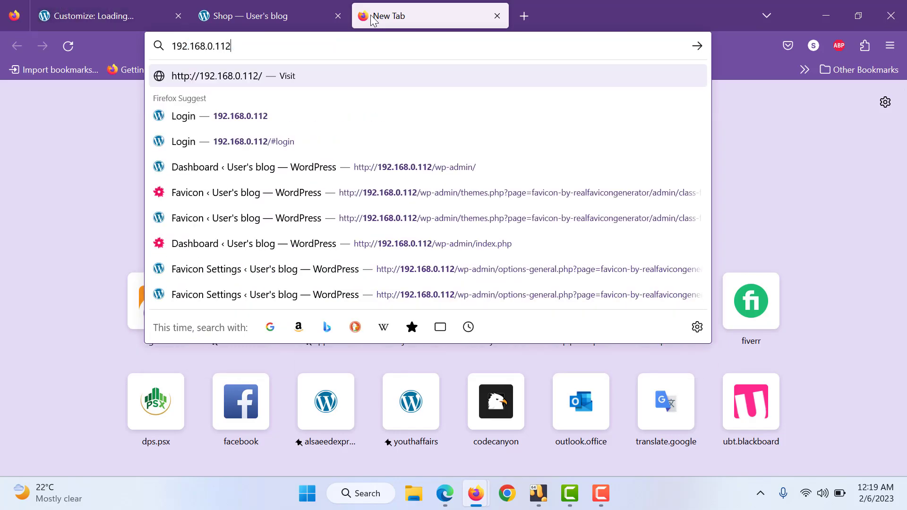
type("3")
key("Return")
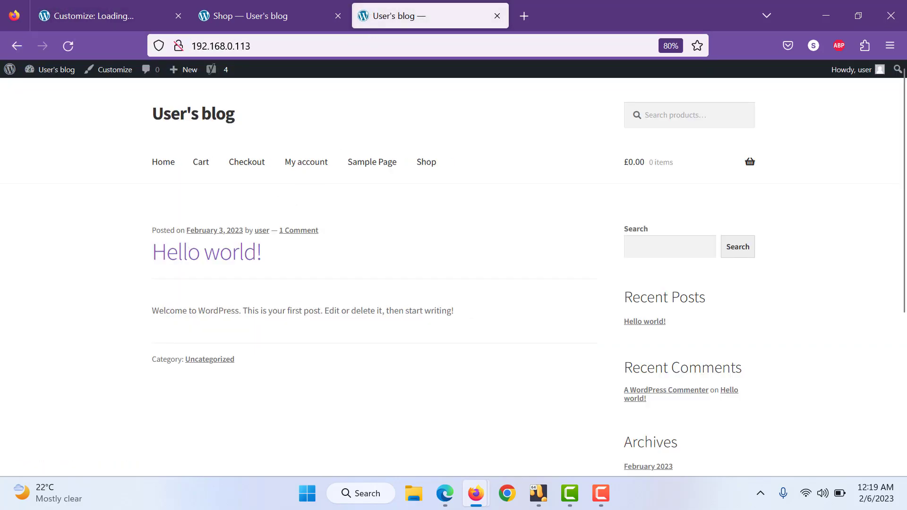
scroll(454, 278, "down", 5)
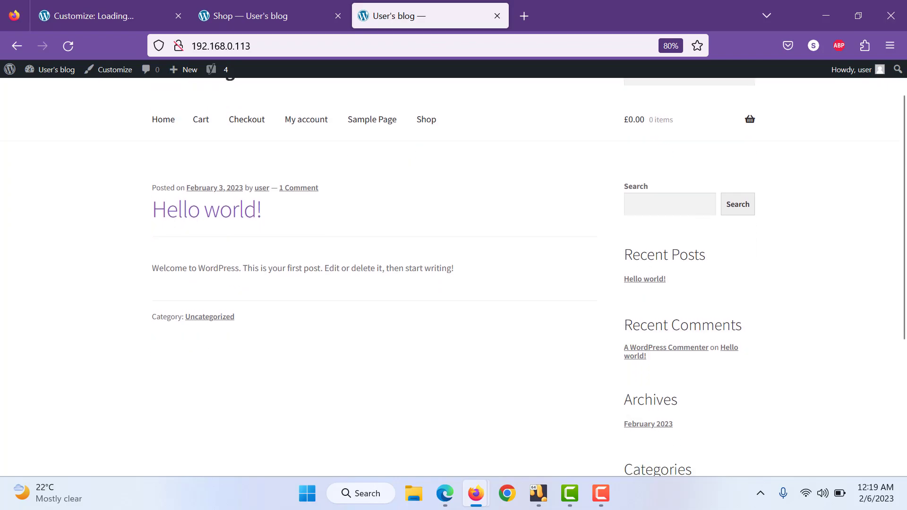
scroll(454, 279, "up", 5)
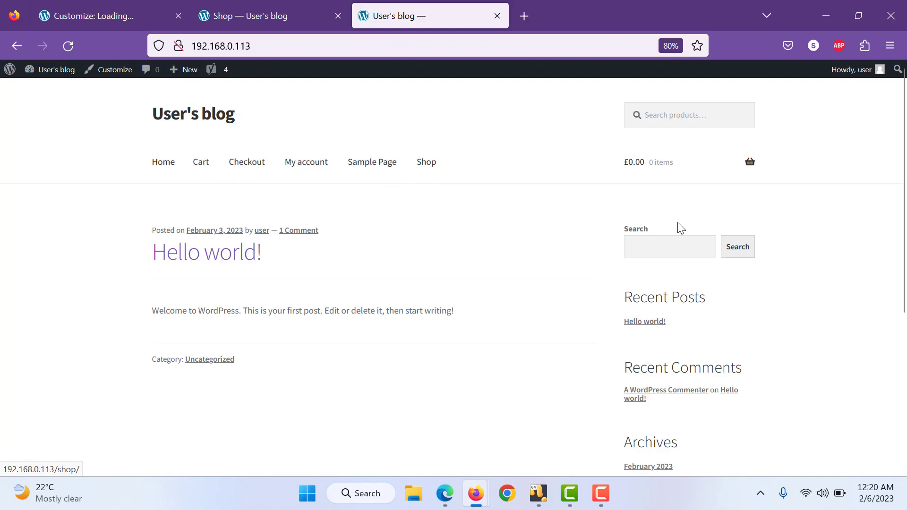
mouse_move(659, 170)
scroll(595, 215, "down", 3)
scroll(595, 216, "down", 1)
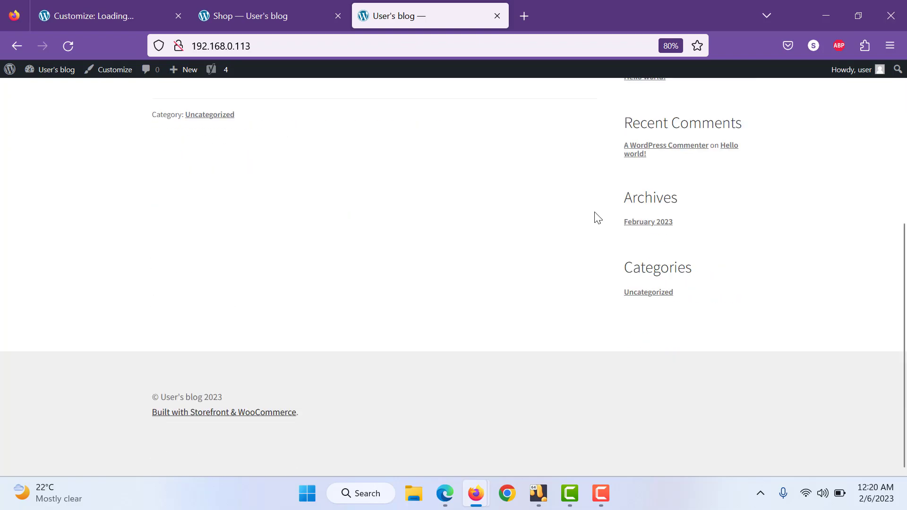
- Begin the Storefront Customizer tour, open Homepage Settings and publish the customizations
left_click(113, 5)
left_click(208, 192)
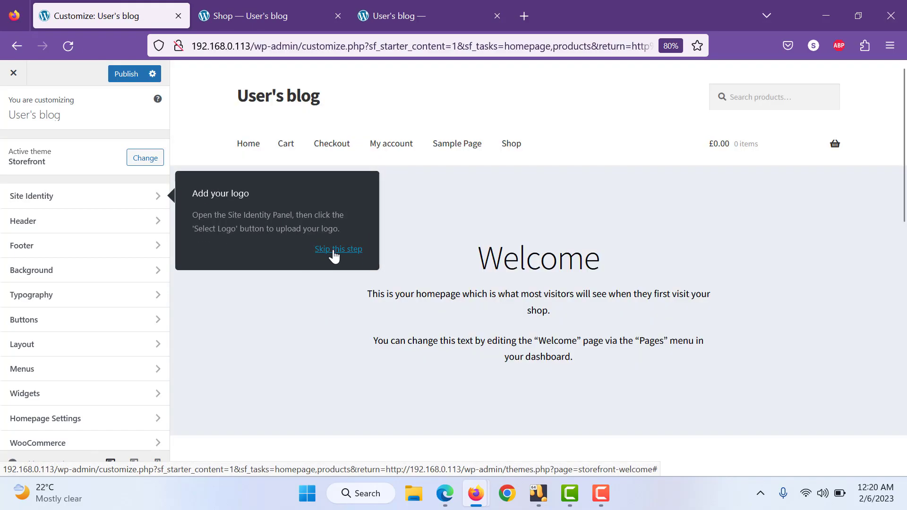
scroll(87, 352, "down", 3)
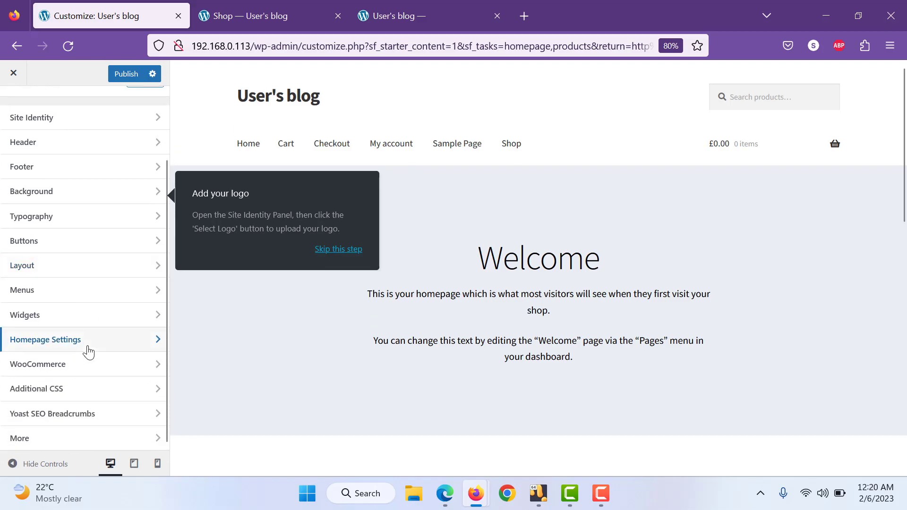
left_click(89, 352)
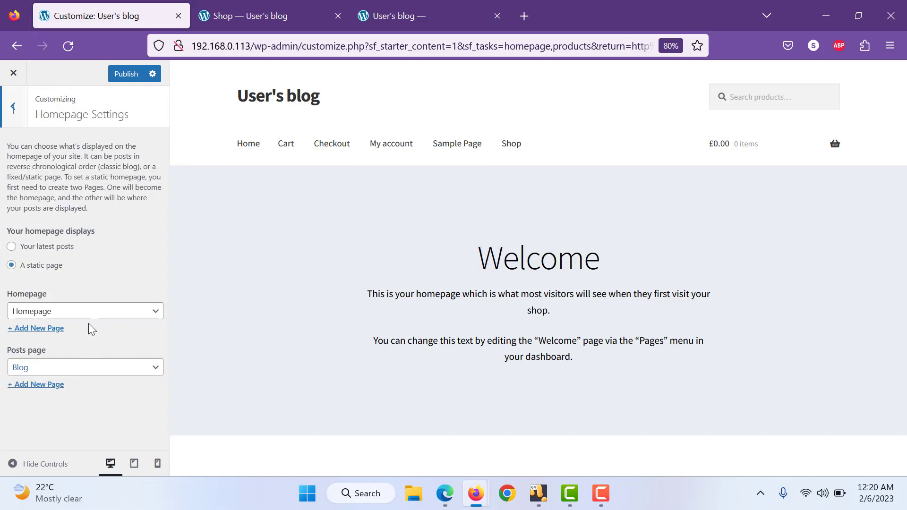
left_click(118, 74)
left_click(14, 107)
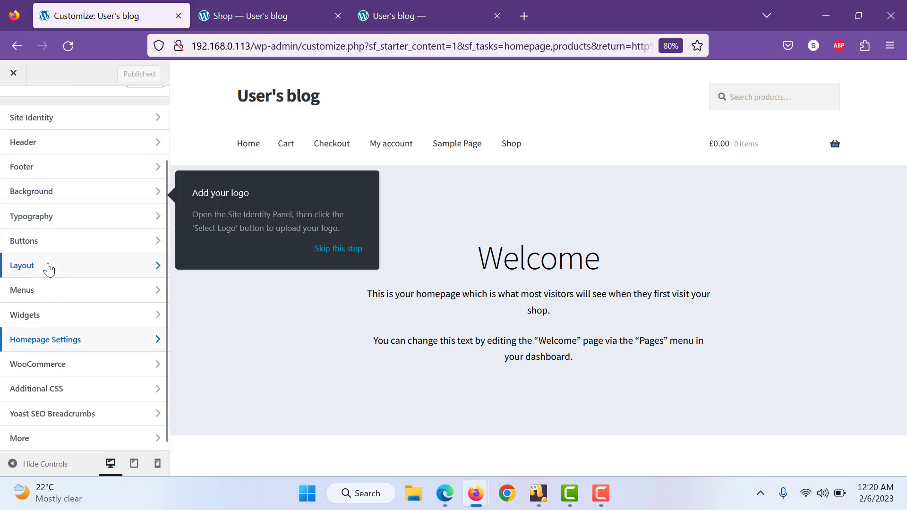
- Look at the Yoast SEO Breadcrumbs settings, then open the More panel
left_click(45, 424)
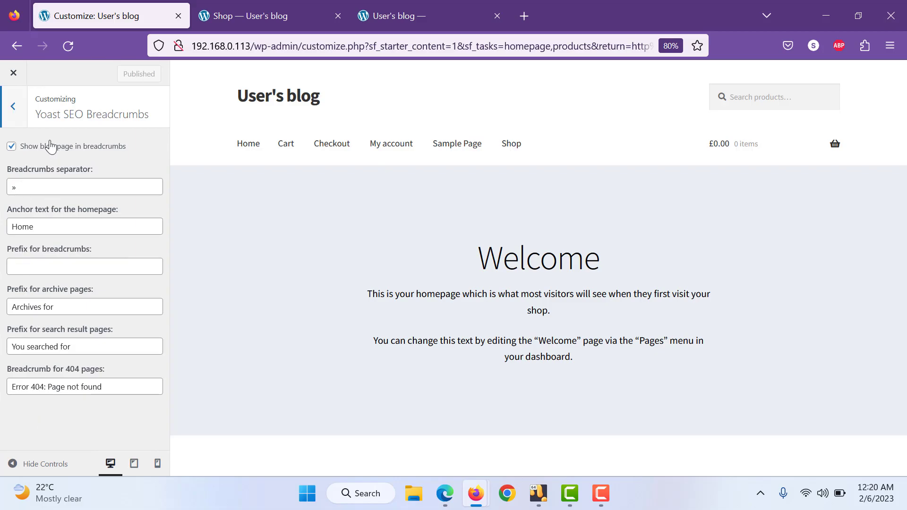
left_click(13, 107)
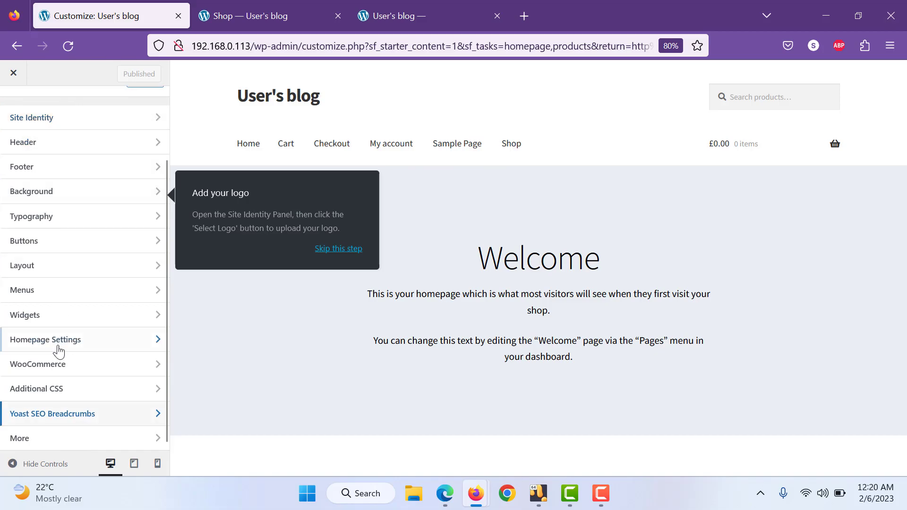
left_click(32, 437)
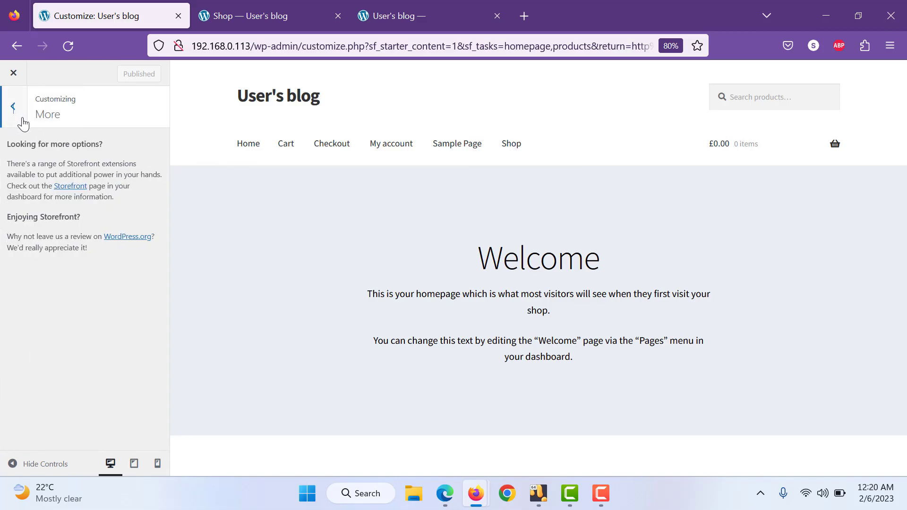
- From the More panel reach Storefront's admin page and open the 14 Storefront Themes on WooCommerce.com
left_click(59, 187)
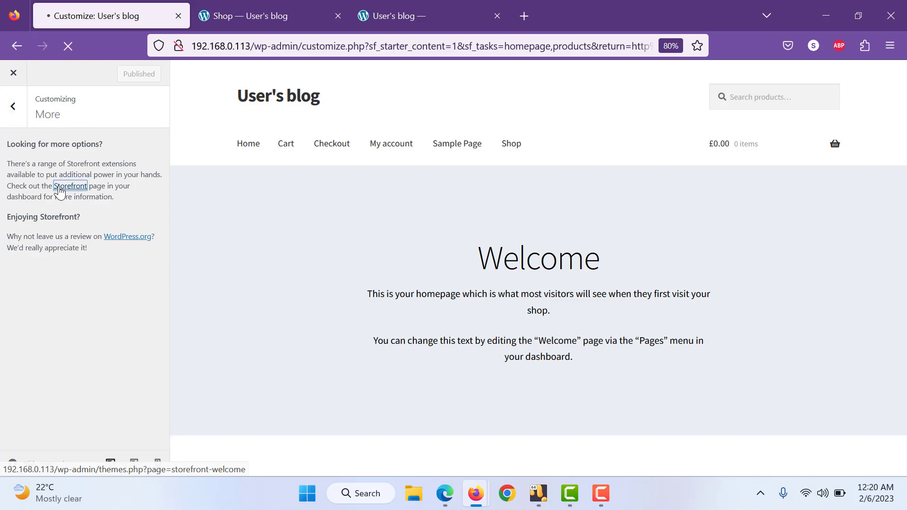
scroll(237, 257, "down", 4)
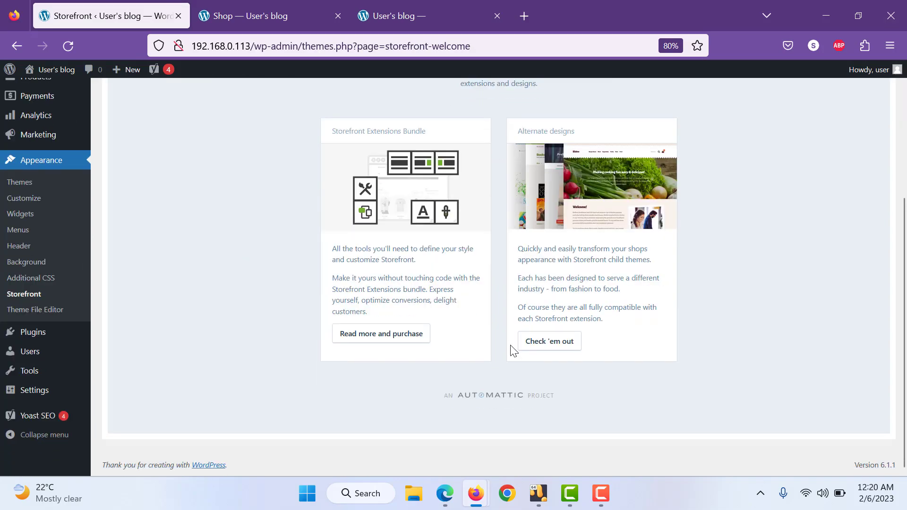
left_click(540, 348)
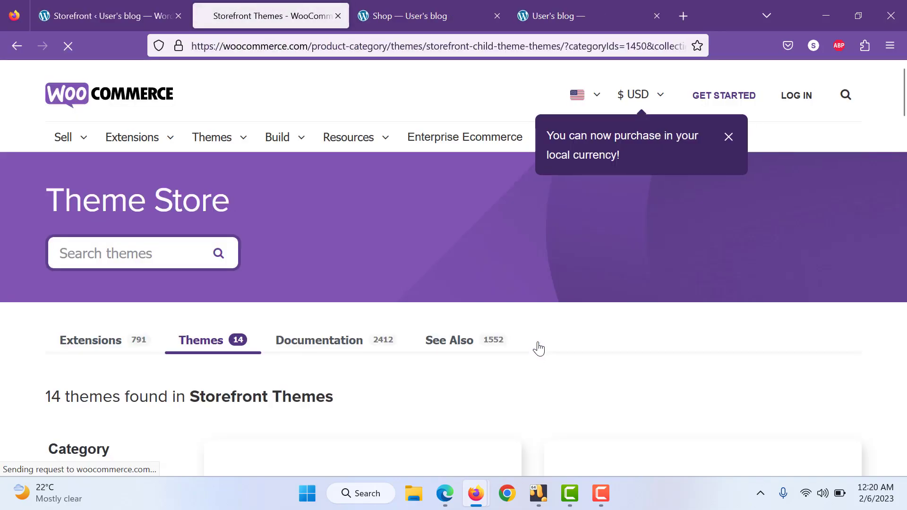
- Filter Storefront themes to Free (Deli, Boutique, Storefront), then return to the WordPress tab
scroll(540, 348, "down", 8)
scroll(540, 349, "up", 2)
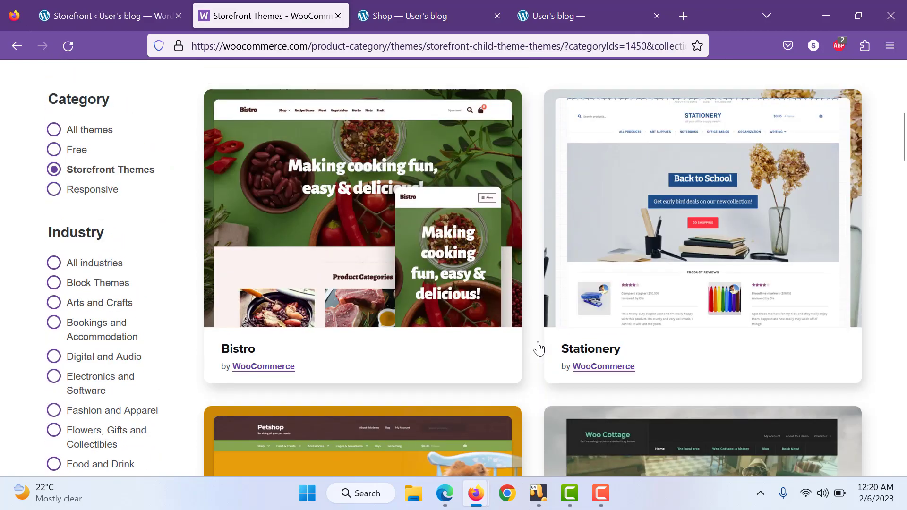
left_click(64, 201)
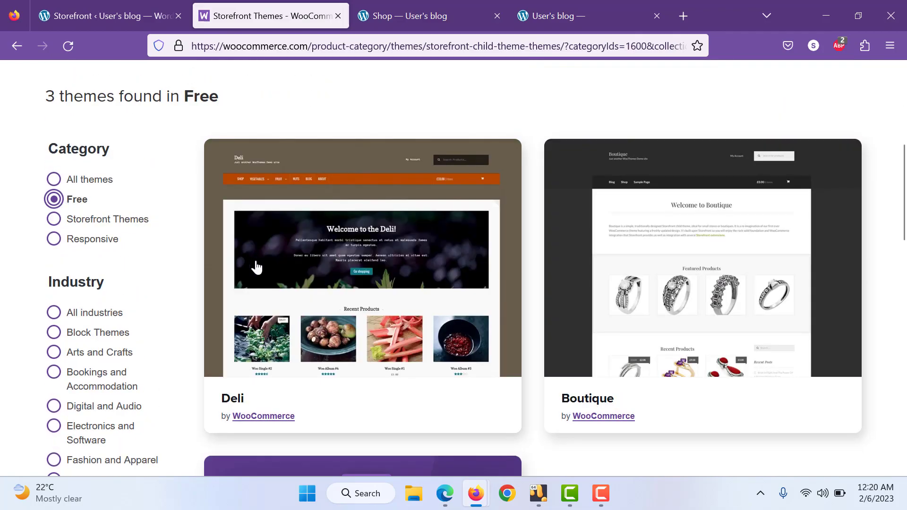
scroll(265, 274, "down", 10)
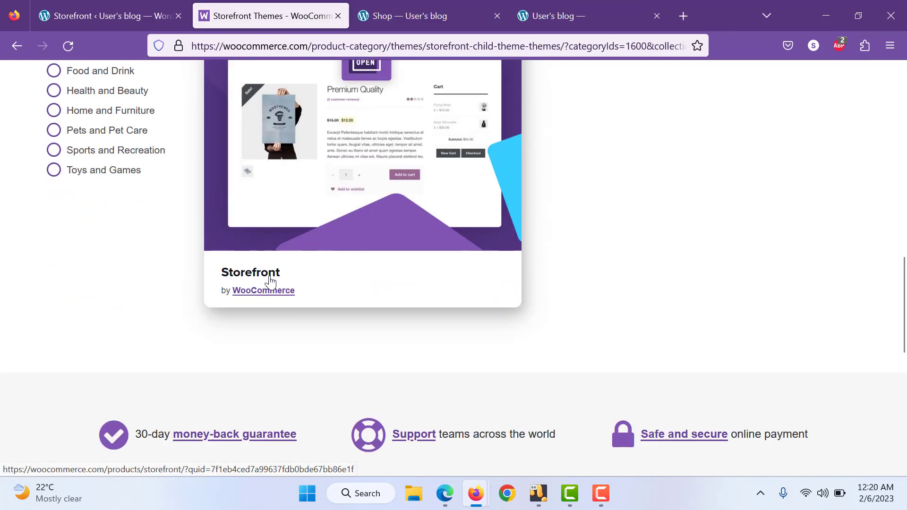
scroll(270, 282, "up", 10)
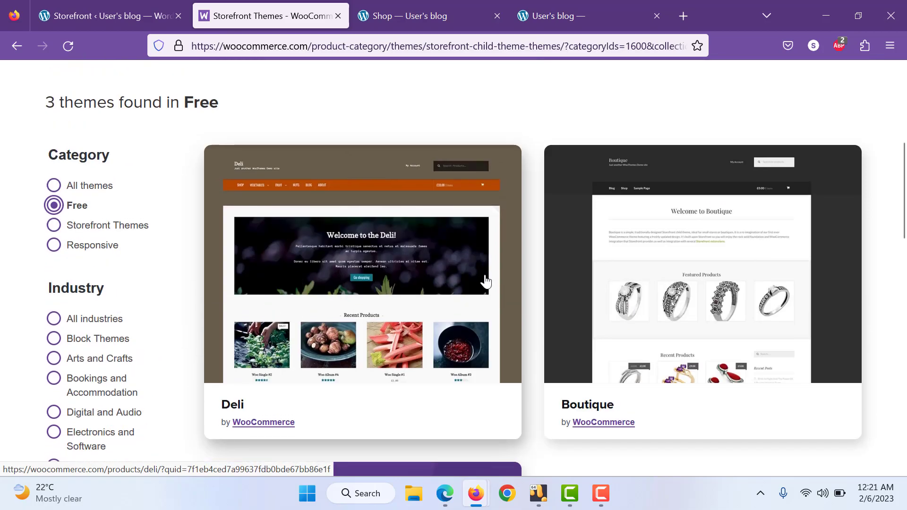
left_click(108, 15)
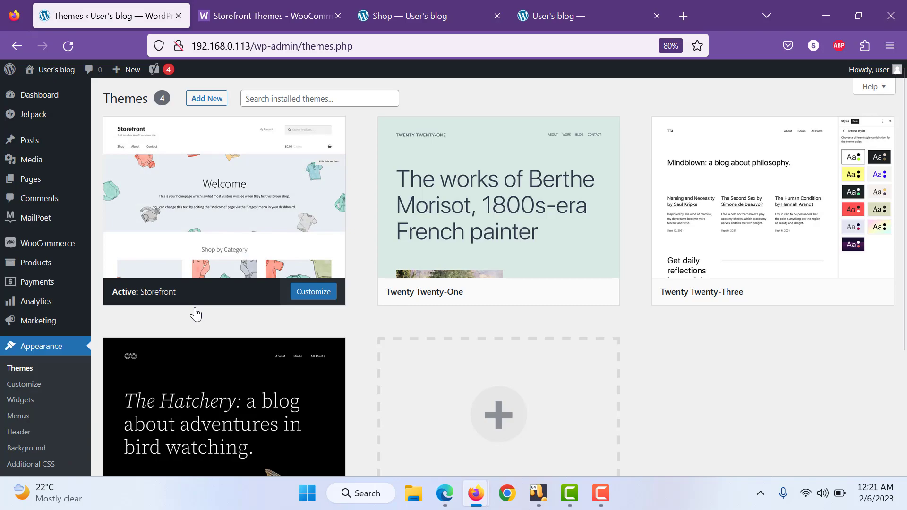
- Review the 4 installed themes and the WooCommerce Home dashboard, then go to the live blog tab
scroll(196, 314, "down", 3)
scroll(195, 314, "up", 3)
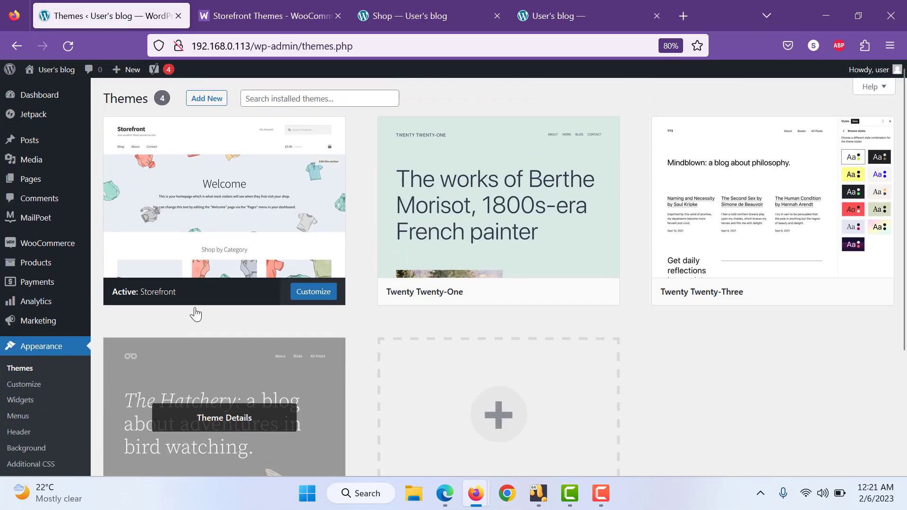
left_click(61, 246)
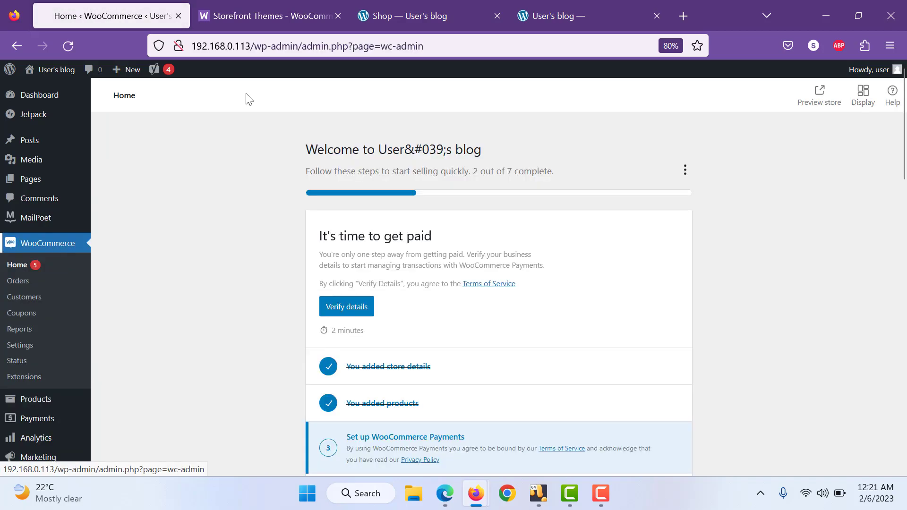
left_click(642, 7)
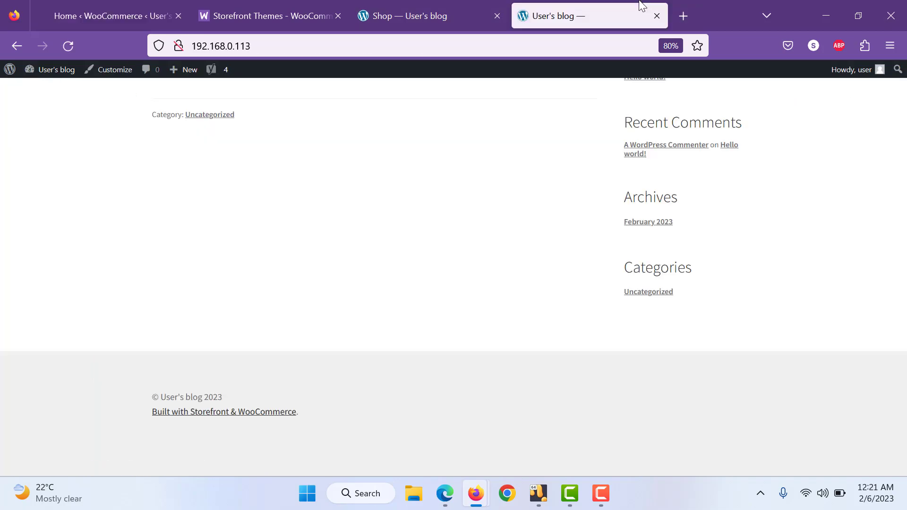
- Reload the site and add the Belt from the Accessories category to the cart
left_click(70, 48)
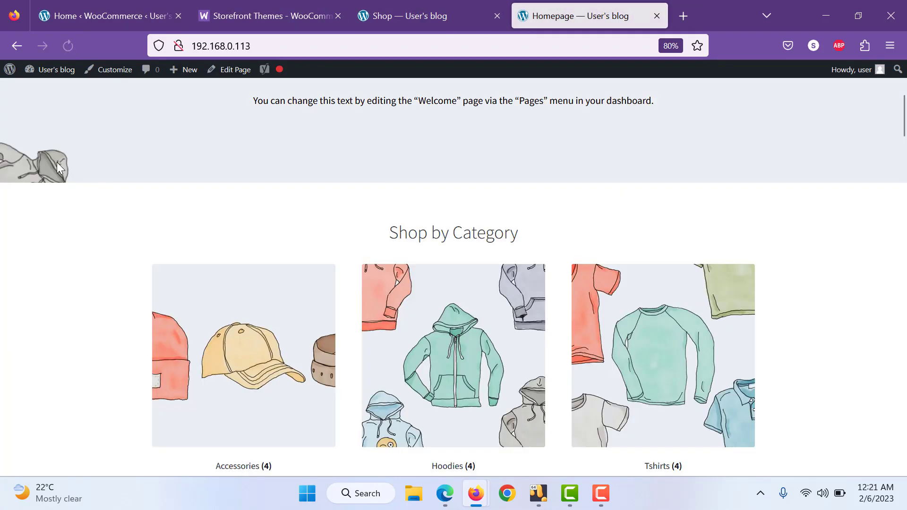
scroll(58, 168, "down", 4)
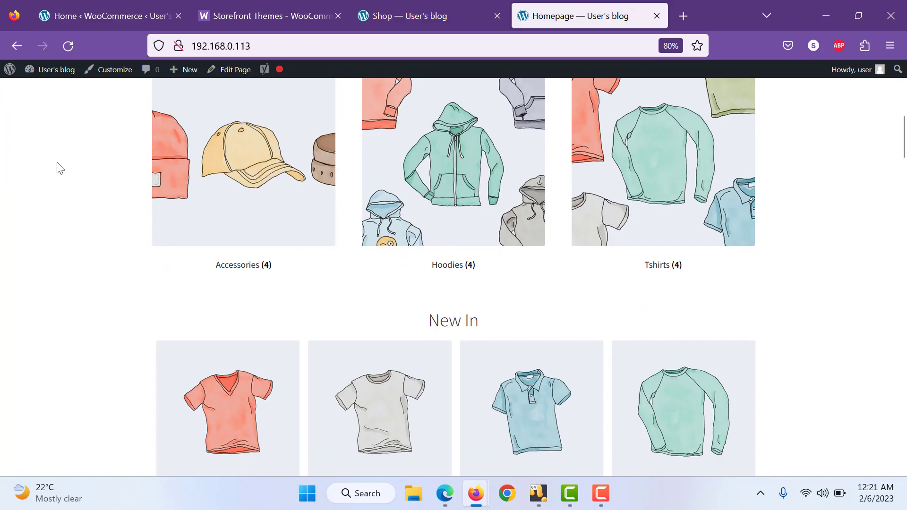
left_click(213, 180)
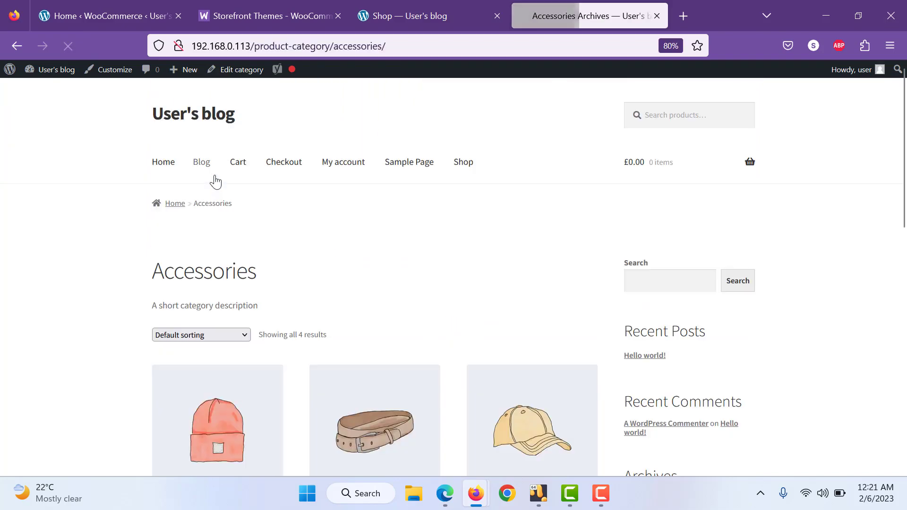
scroll(291, 246, "down", 4)
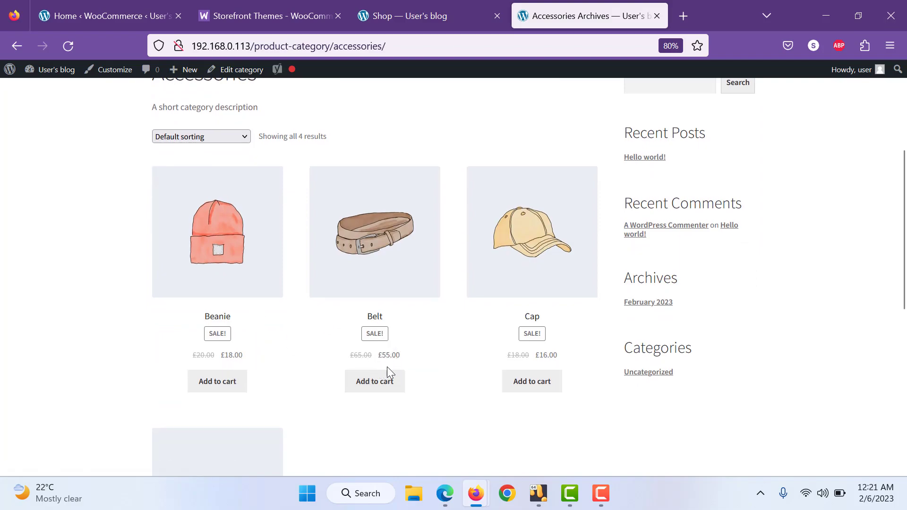
scroll(387, 366, "down", 2)
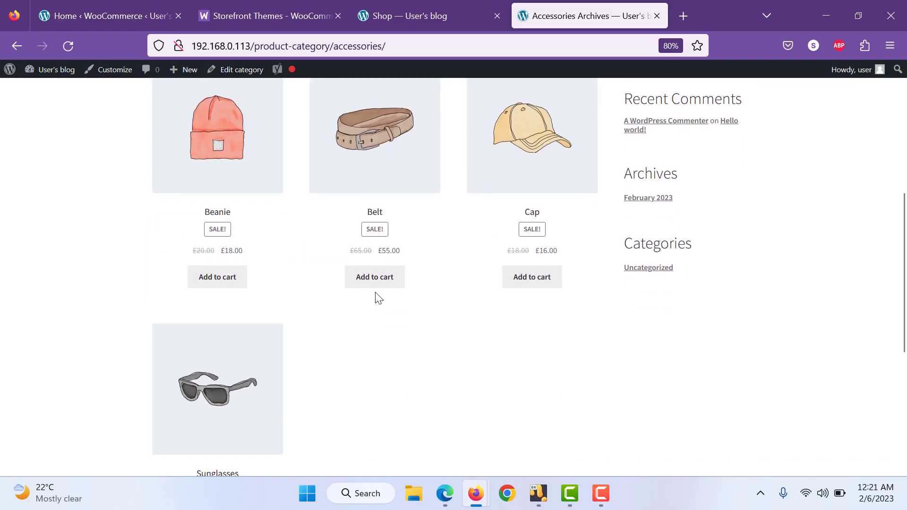
left_click(378, 277)
- Proceed from the cart menu to checkout with the £55.00 Belt
scroll(382, 279, "up", 5)
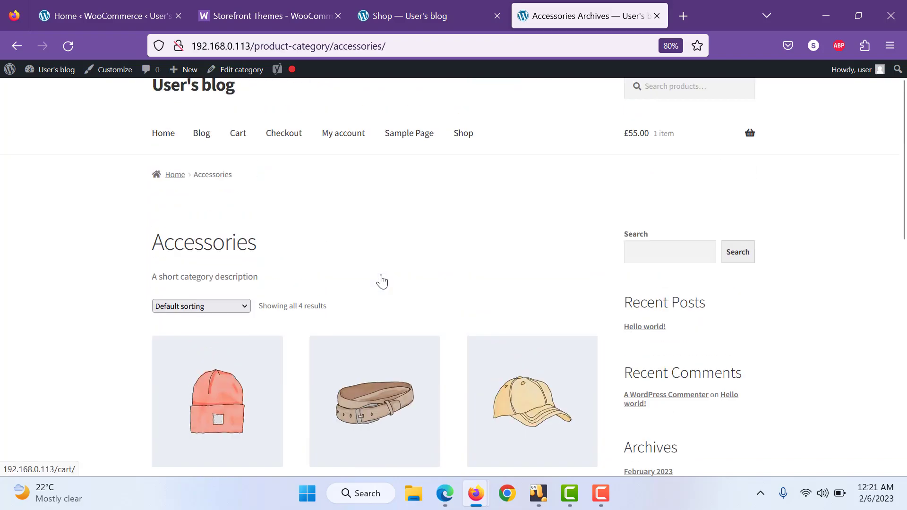
mouse_move(749, 150)
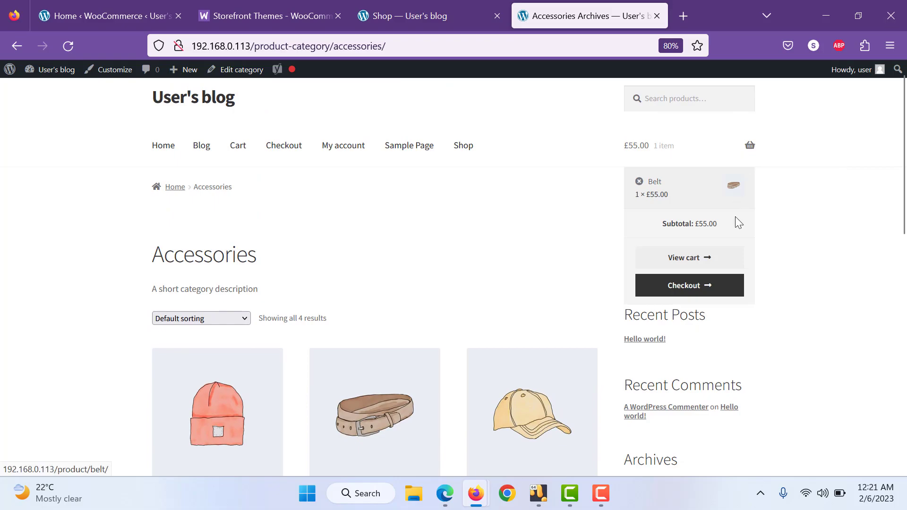
left_click(716, 287)
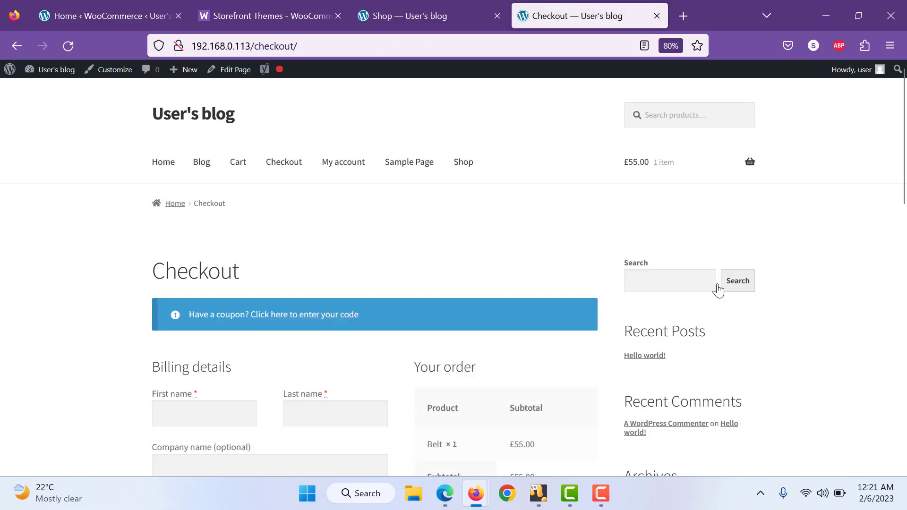
- On the checkout form, keep United Kingdom (UK) as the billing country
scroll(717, 290, "down", 5)
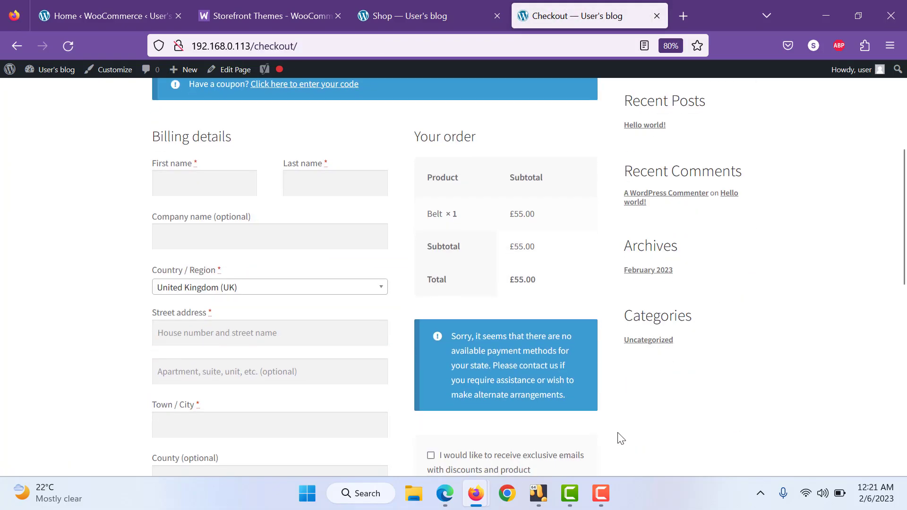
scroll(620, 435, "down", 3)
left_click(318, 131)
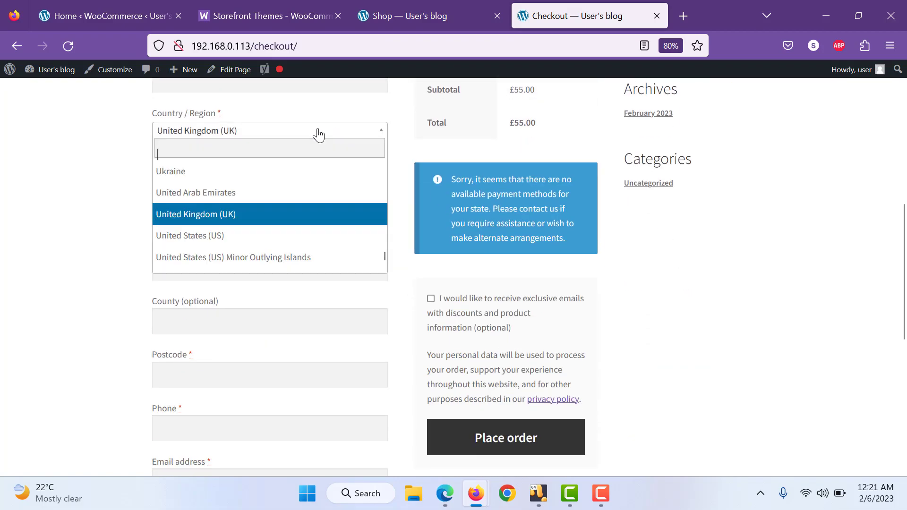
left_click(319, 131)
- Try placing the test order, then switch back to the 'Home ‹ WooCommerce' admin tab
scroll(316, 204, "down", 6)
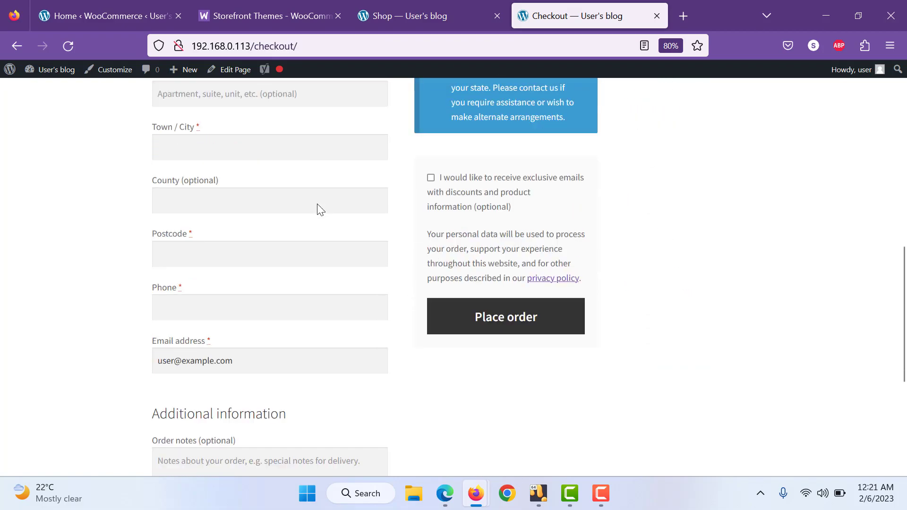
scroll(317, 208, "down", 2)
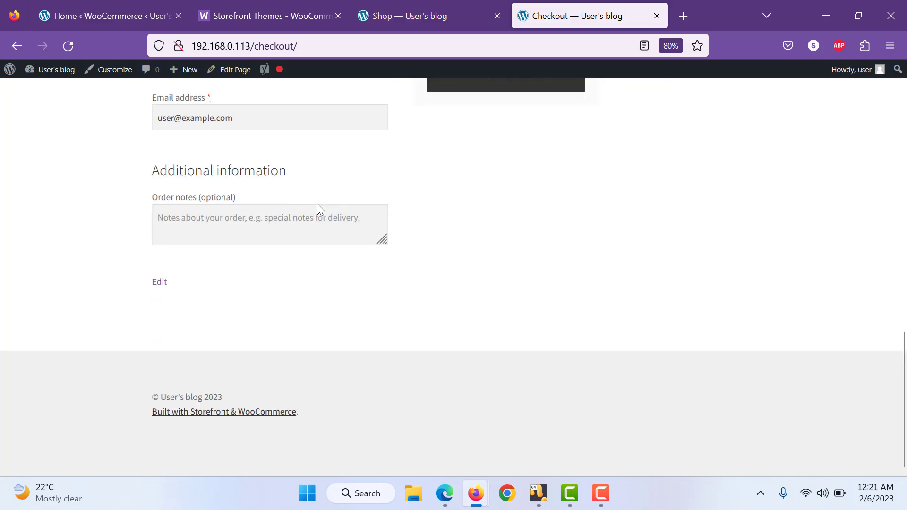
scroll(316, 206, "up", 4)
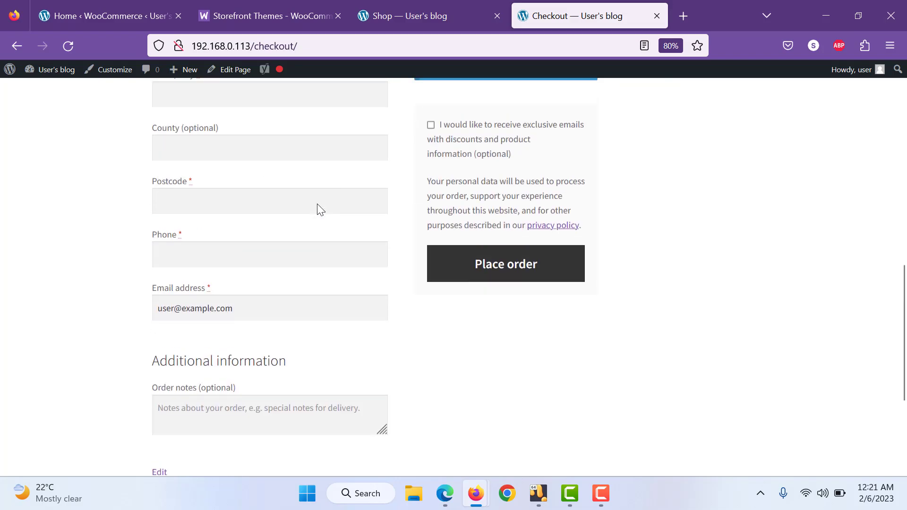
left_click(492, 273)
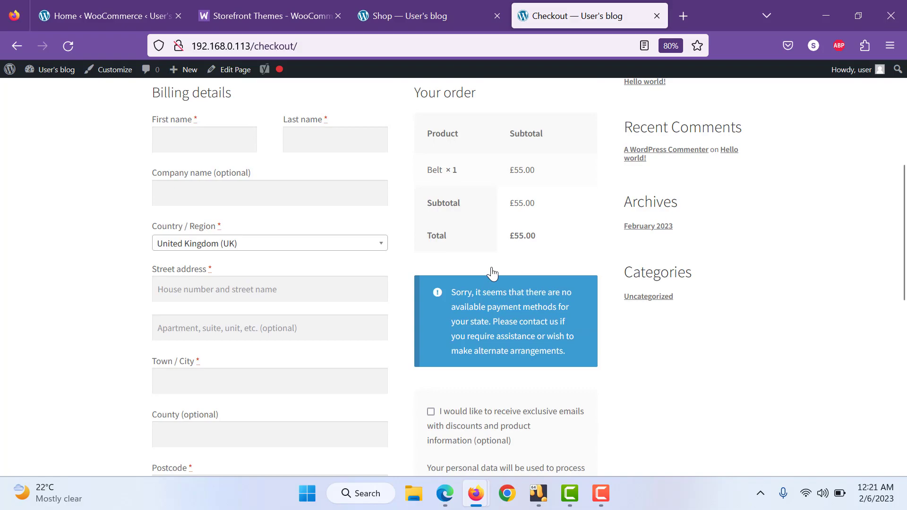
scroll(396, 278, "down", 5)
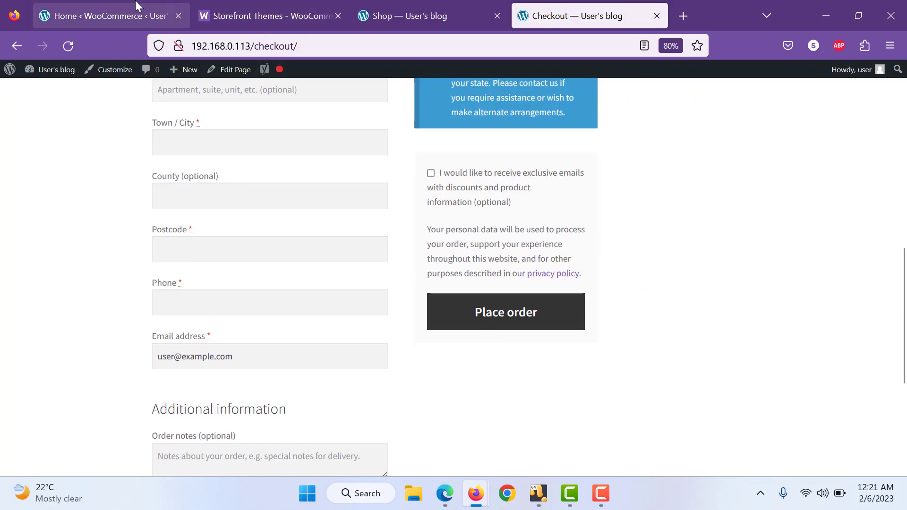
left_click(134, 8)
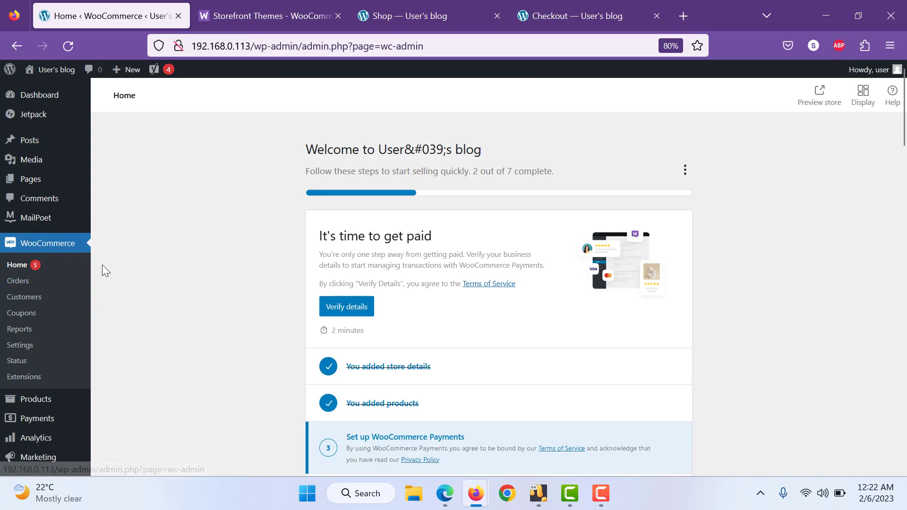
- Verify details and Finish setup for WooCommerce Payments, reaching the private-network connection error
left_click(337, 308)
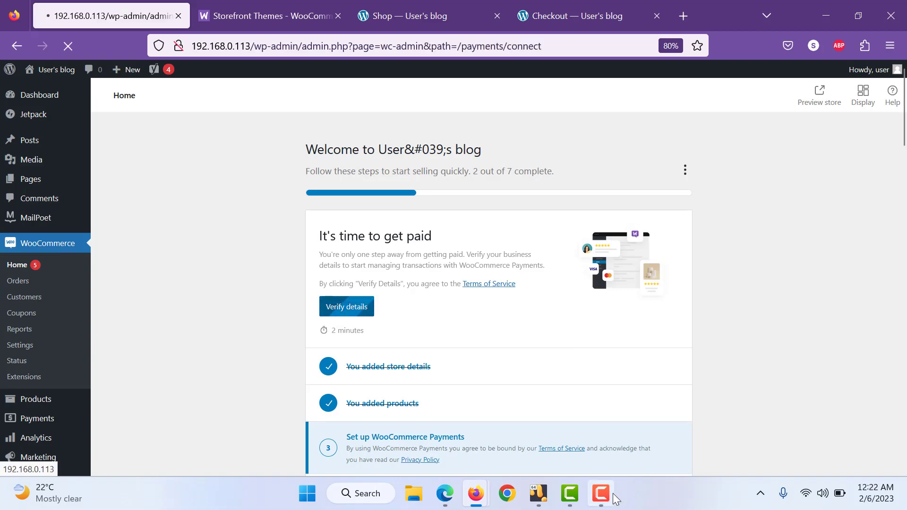
mouse_move(609, 495)
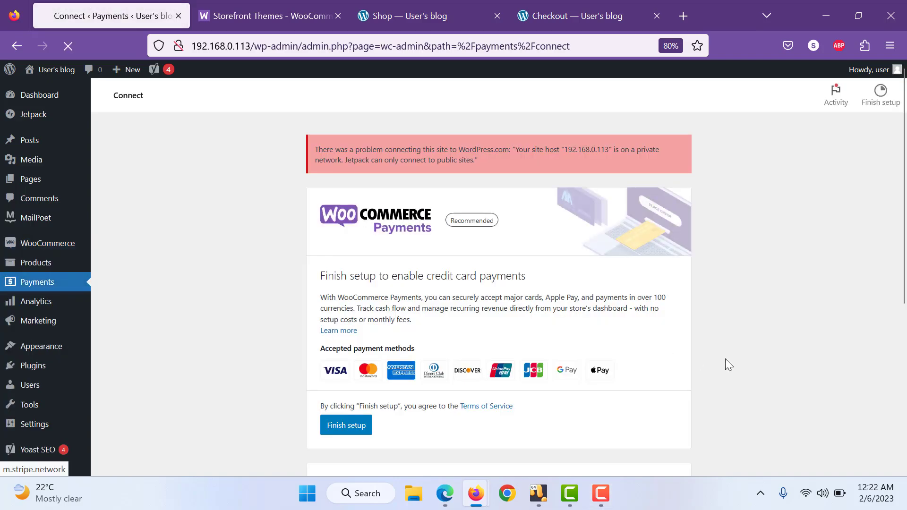
scroll(726, 359, "down", 5)
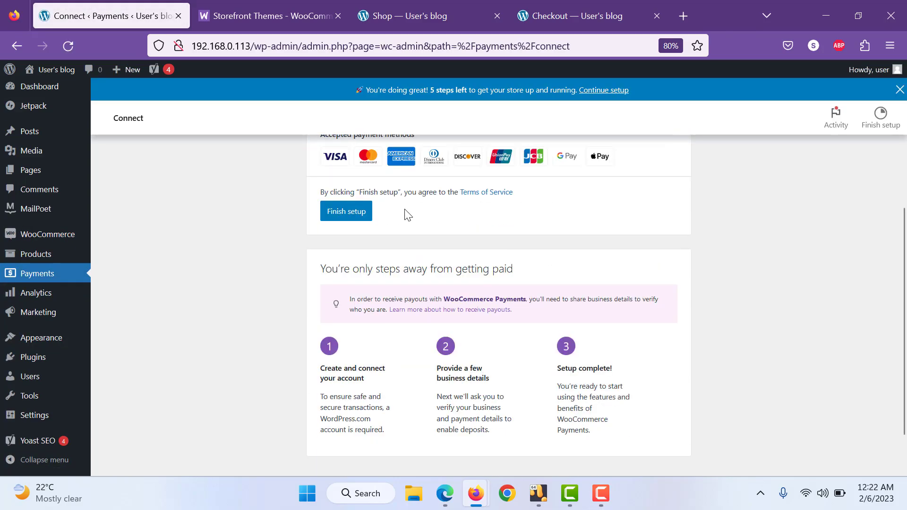
left_click(363, 211)
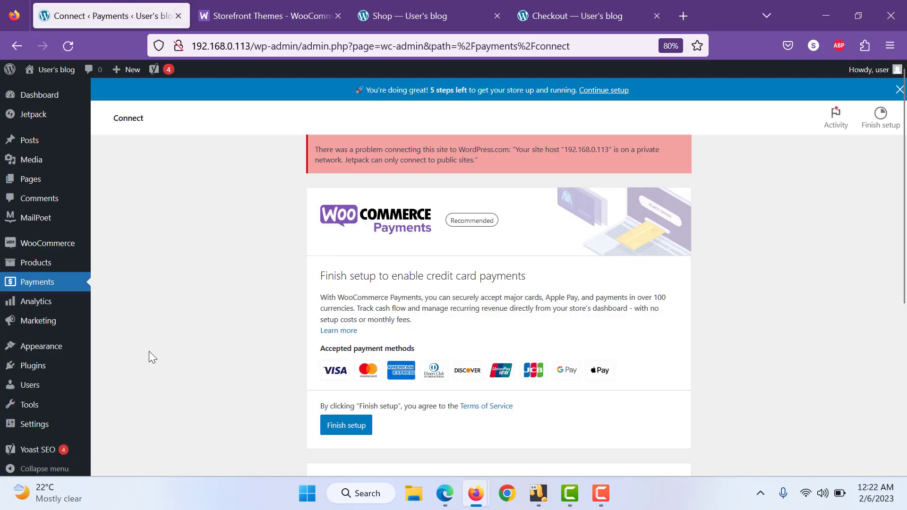
scroll(149, 351, "down", 5)
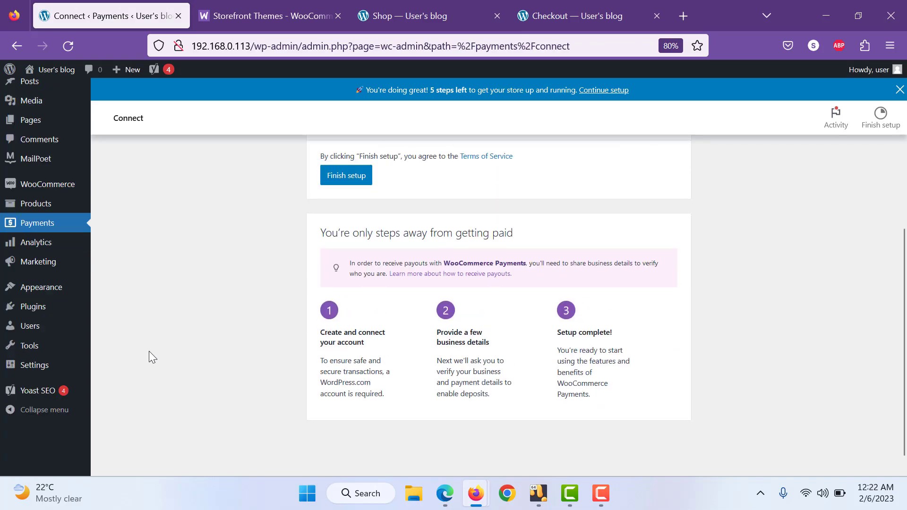
scroll(148, 350, "up", 5)
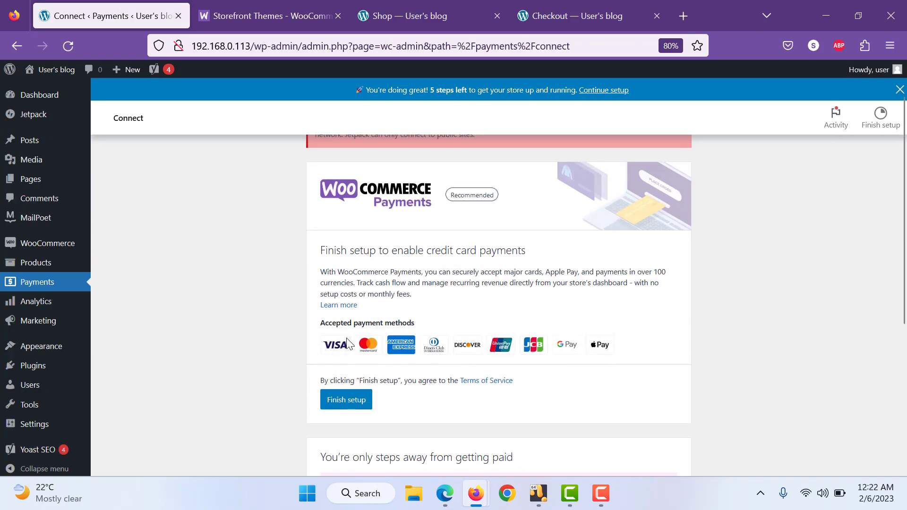
scroll(347, 350, "up", 1)
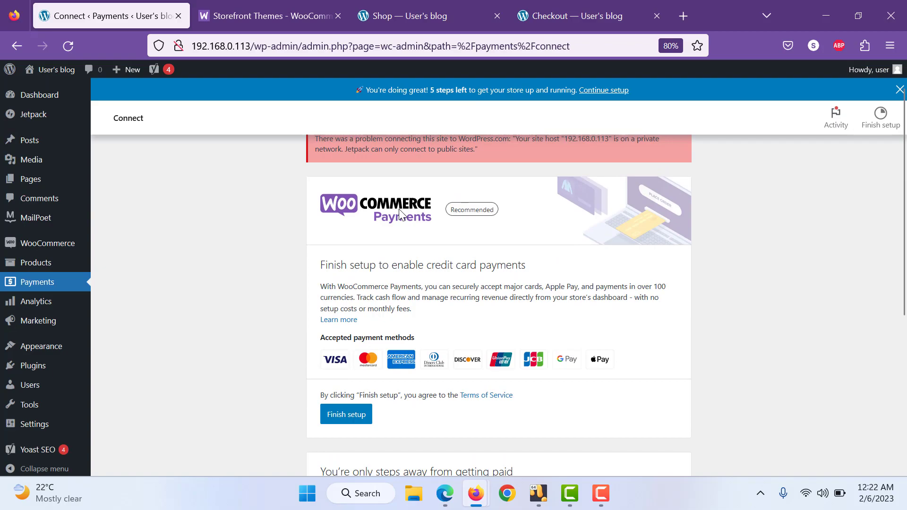
scroll(400, 212, "up", 1)
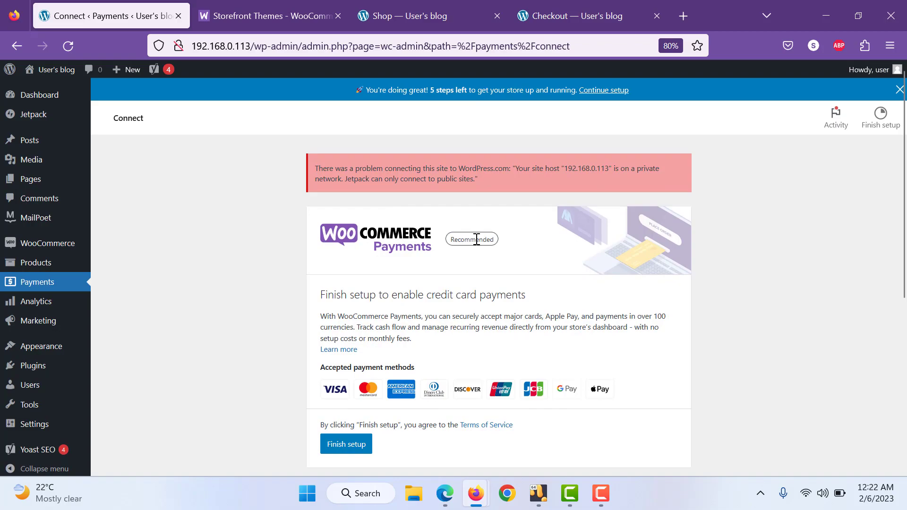
scroll(285, 337, "down", 3)
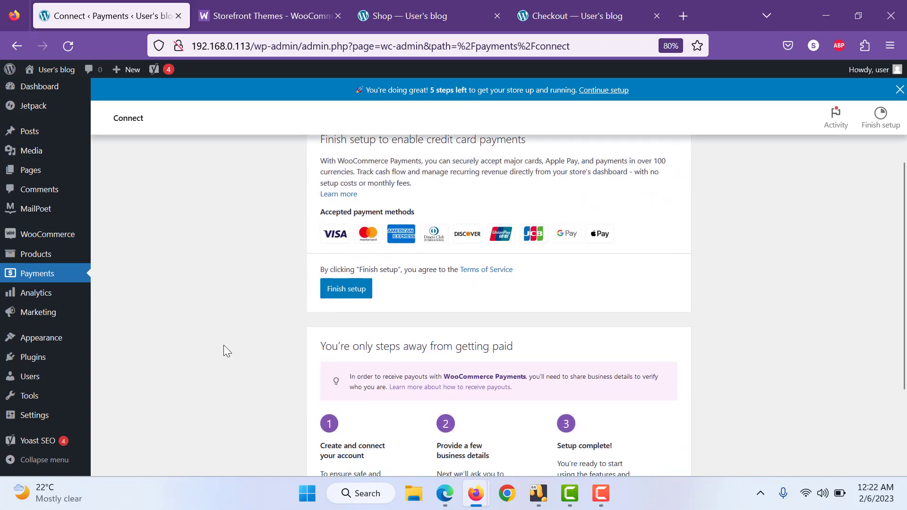
- Search Add New plugins for 'paypal', then install and activate WooCommerce PayPal Payments
mouse_move(82, 357)
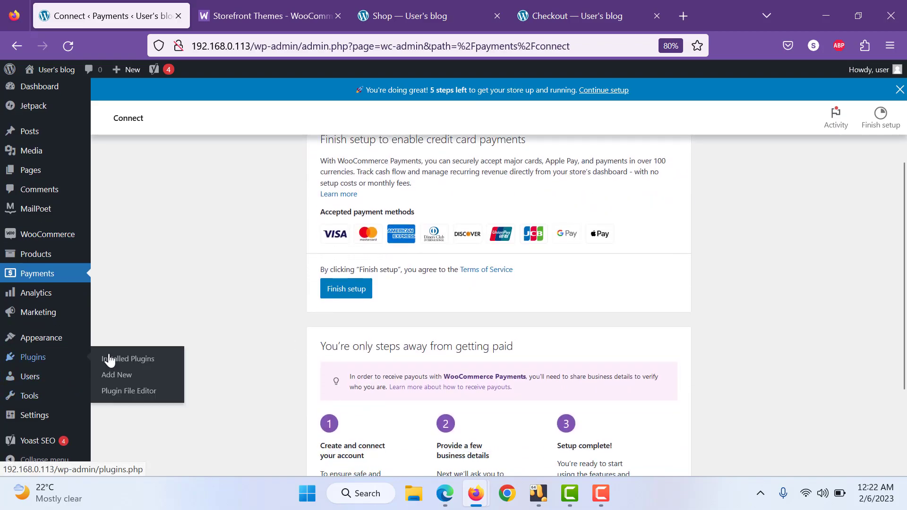
left_click(123, 378)
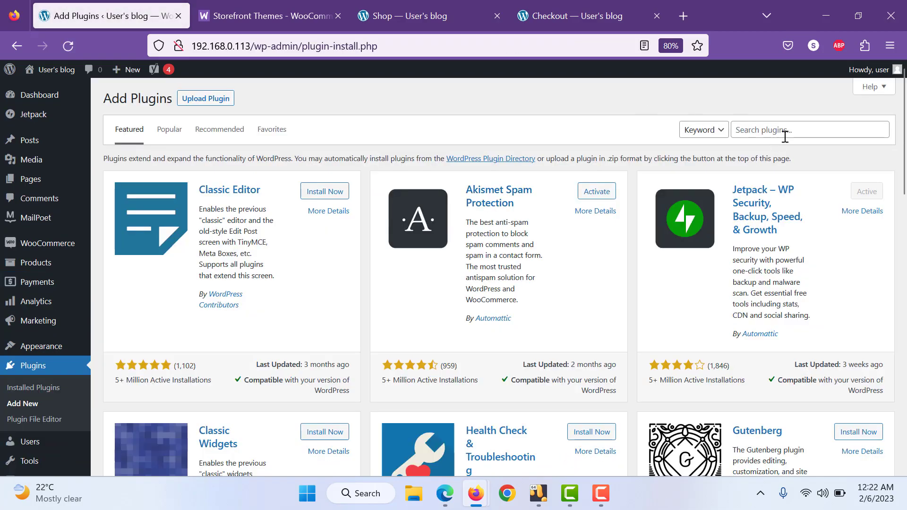
left_click(785, 136)
type("paypal")
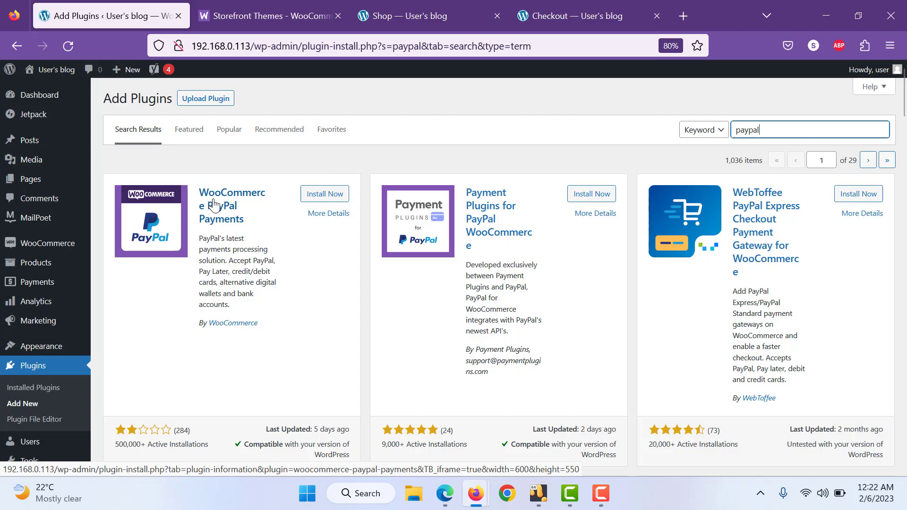
left_click(337, 197)
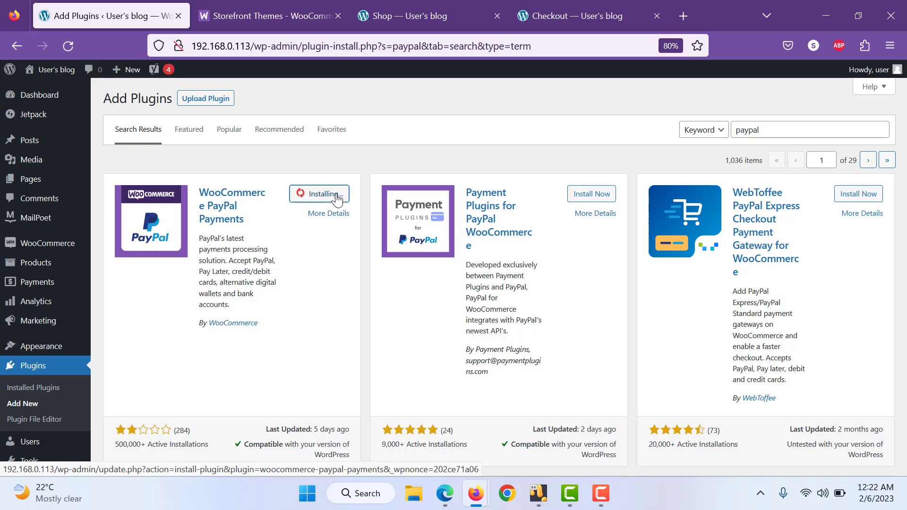
scroll(337, 198, "down", 7)
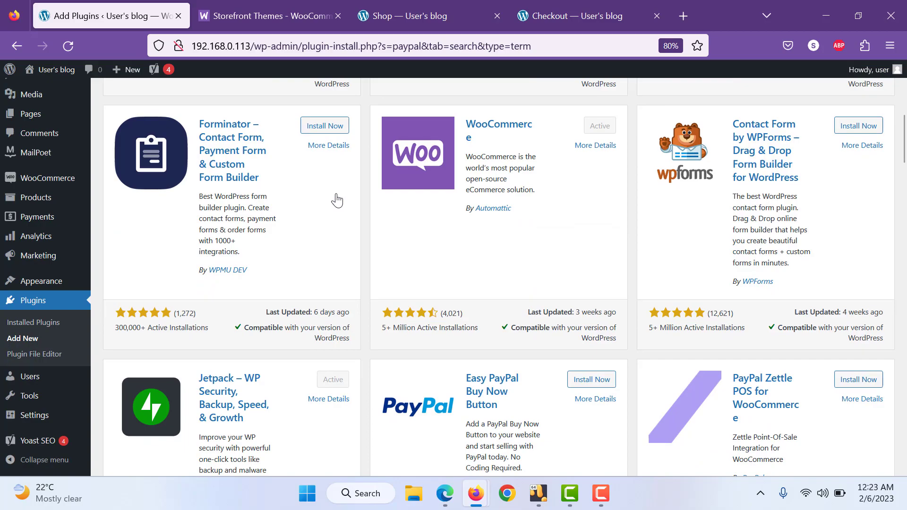
scroll(337, 200, "up", 5)
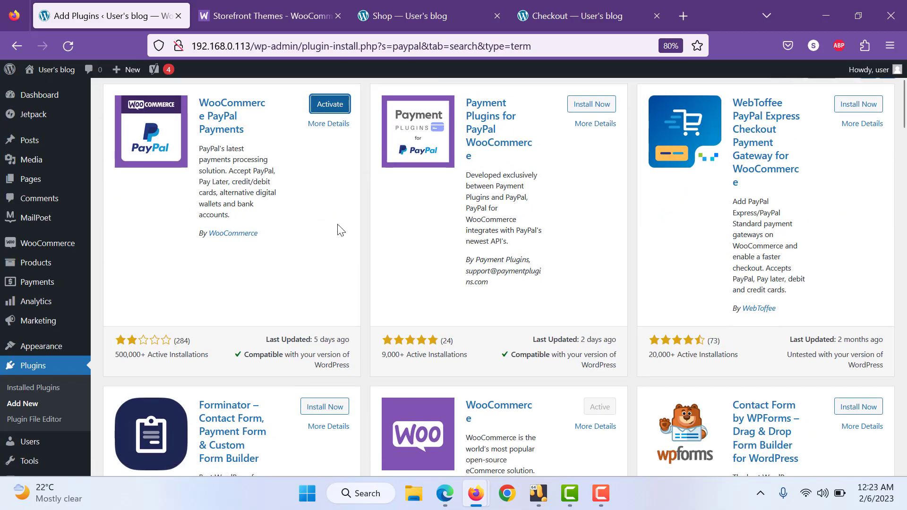
scroll(339, 229, "up", 1)
left_click(325, 157)
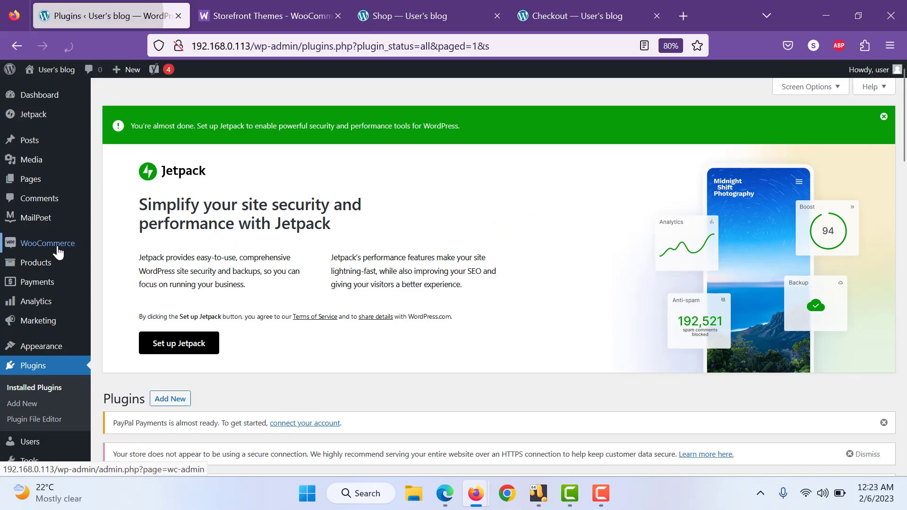
- Retry Verify details from WooCommerce Home, then open WooCommerce Settings on the General tab
mouse_move(60, 251)
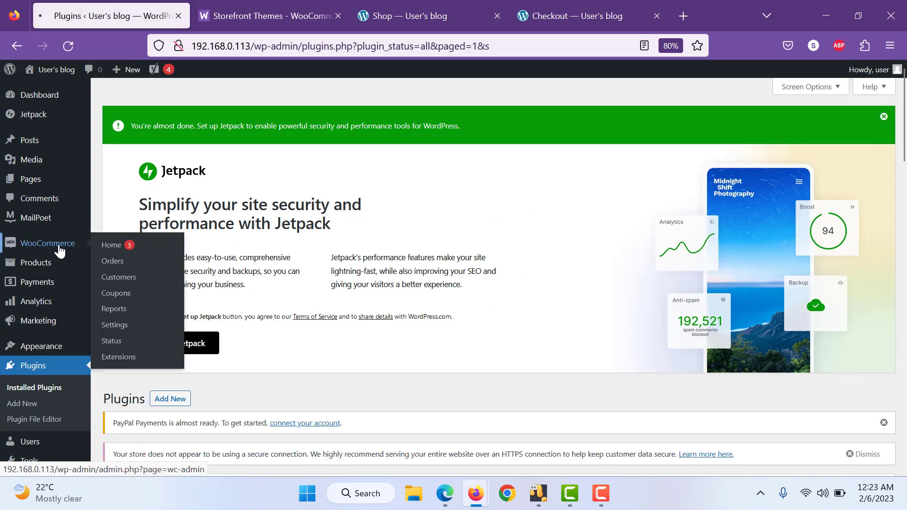
left_click(111, 246)
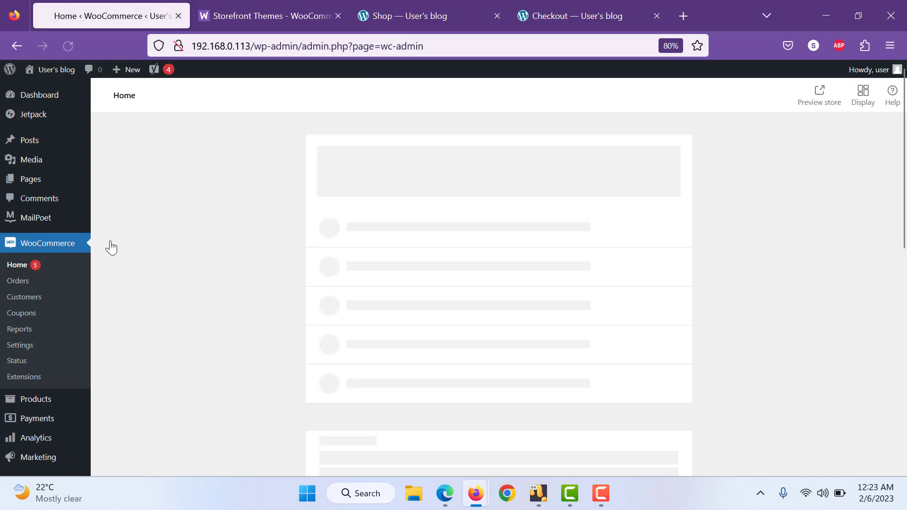
left_click(345, 310)
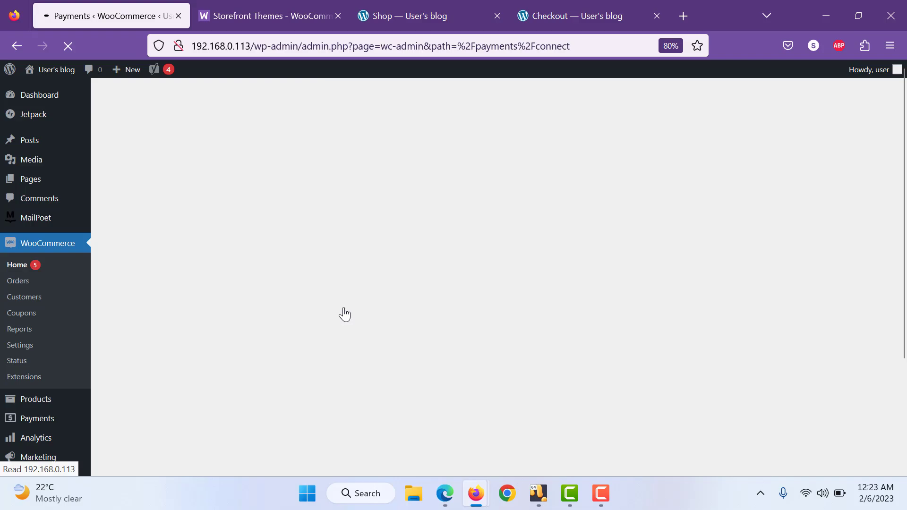
scroll(345, 314, "down", 4)
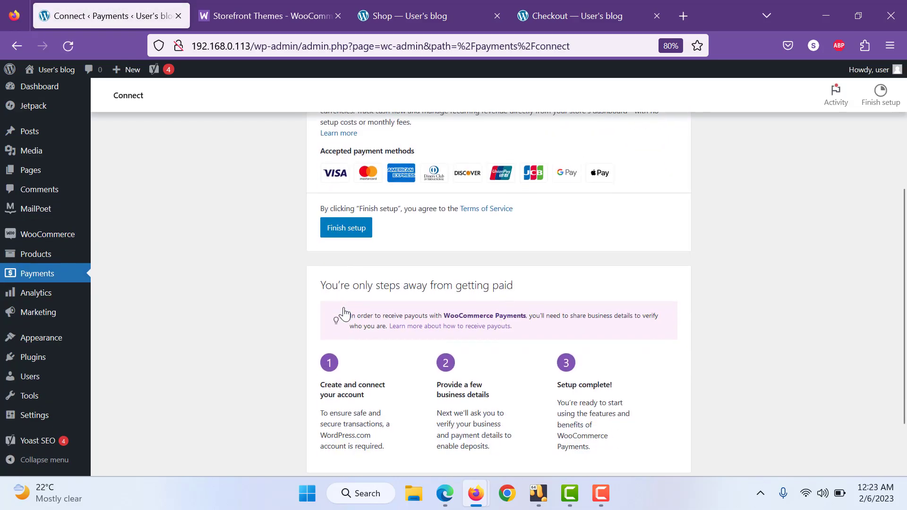
scroll(345, 315, "down", 2)
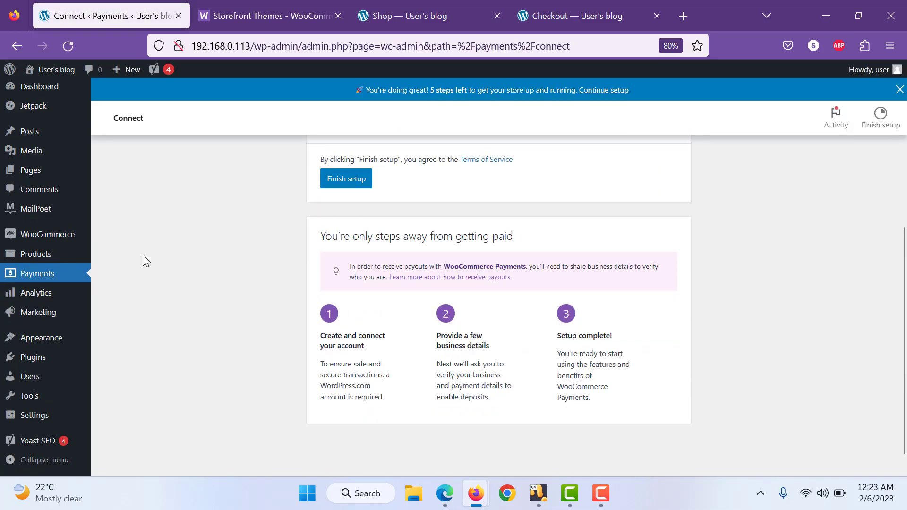
mouse_move(24, 233)
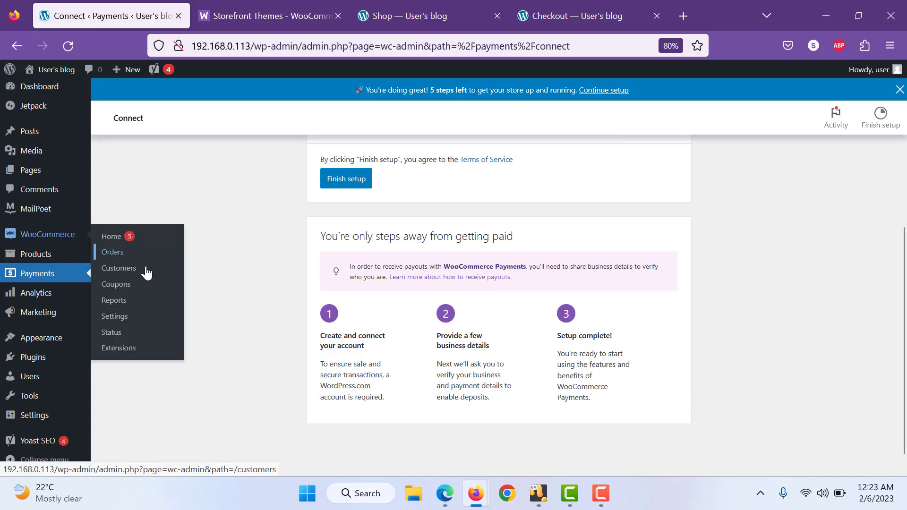
left_click(125, 324)
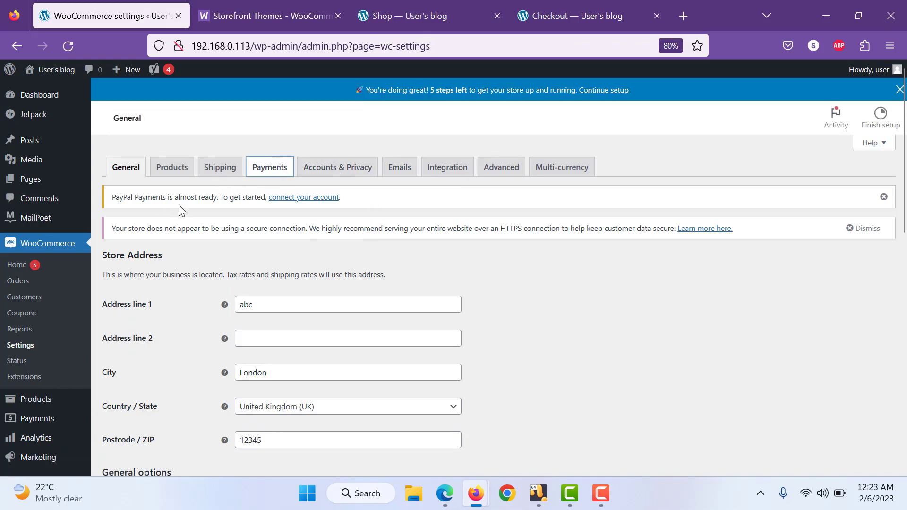
- Bring up the Payments tab of WooCommerce Settings and stop the stalled page load
left_click(273, 169)
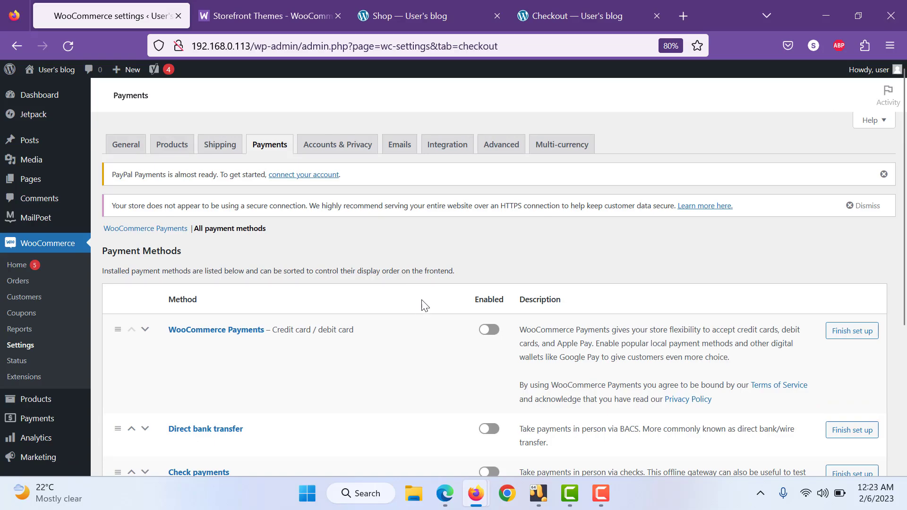
scroll(422, 300, "down", 5)
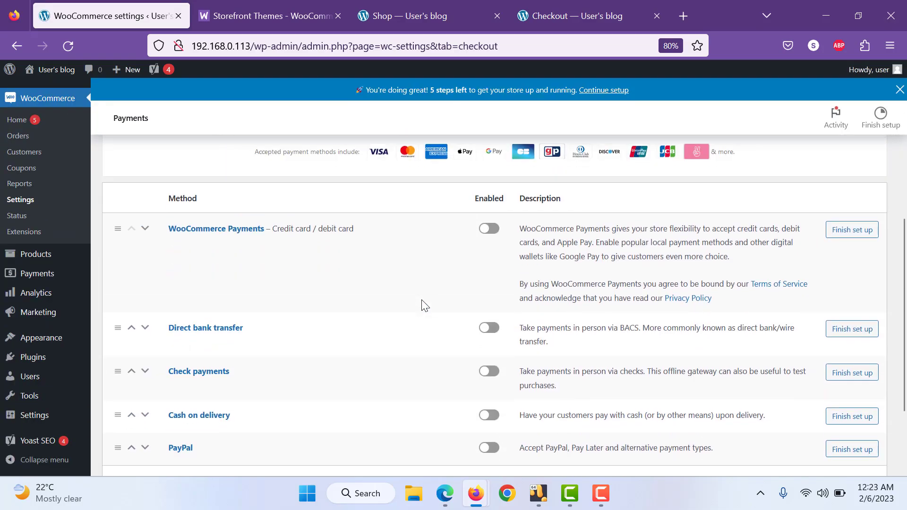
scroll(422, 305, "down", 3)
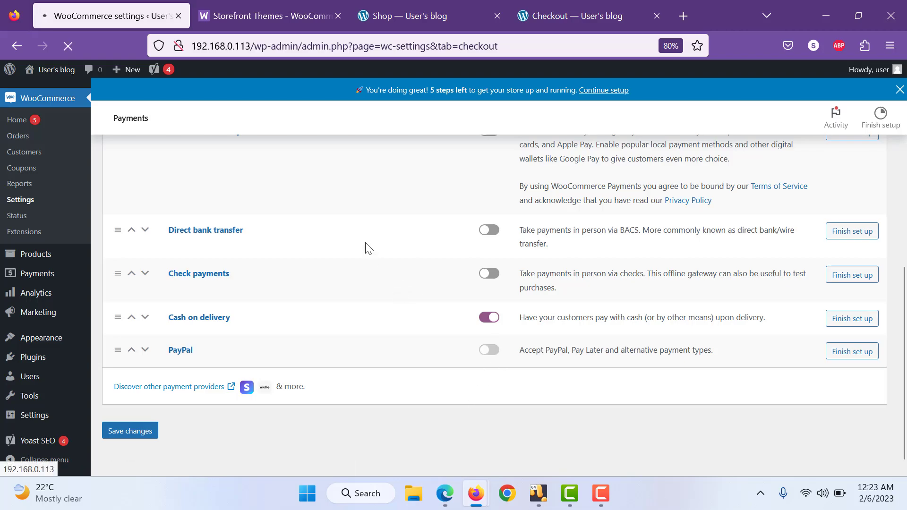
left_click(68, 45)
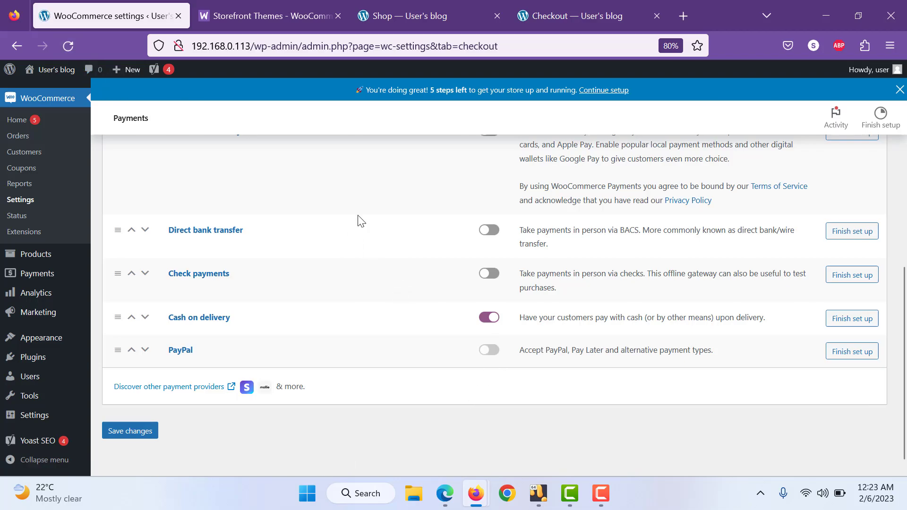
- Enable check payments and direct bank transfer, save, and review the payment methods table
left_click(490, 273)
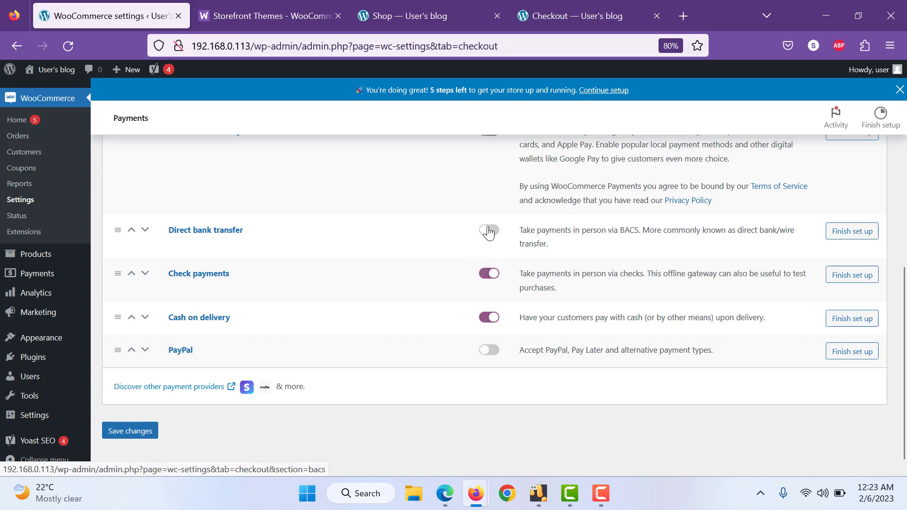
left_click(489, 231)
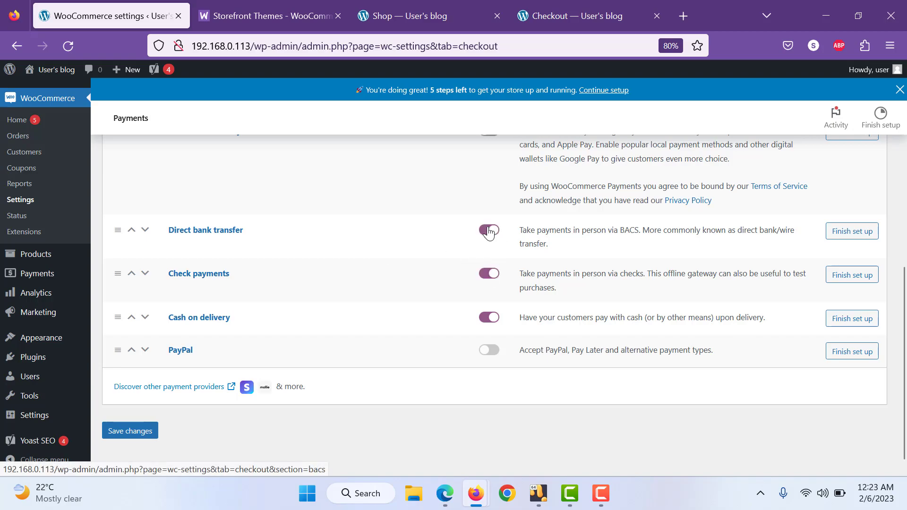
left_click(151, 434)
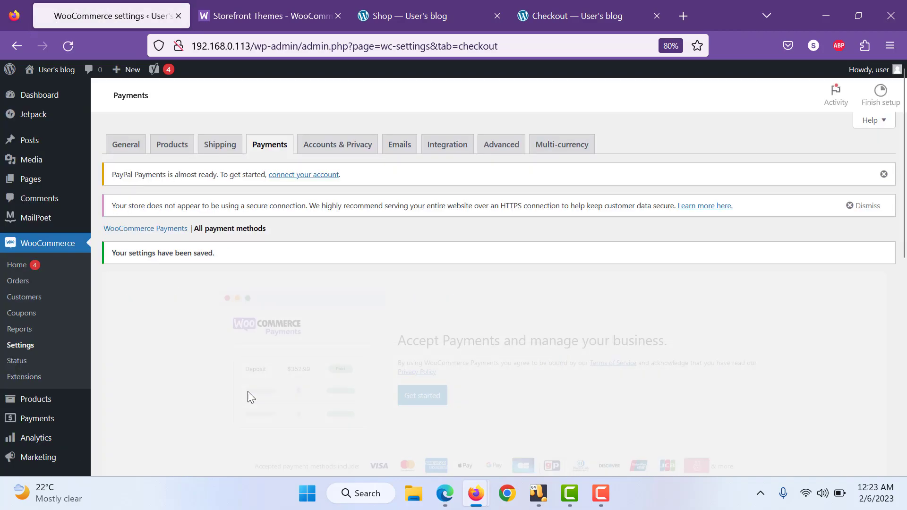
scroll(248, 392, "down", 3)
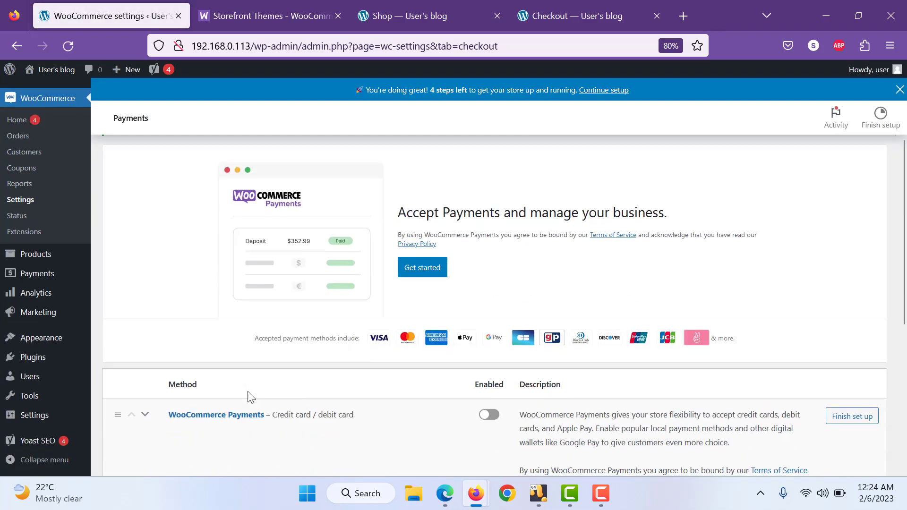
scroll(250, 392, "down", 3)
scroll(251, 393, "up", 6)
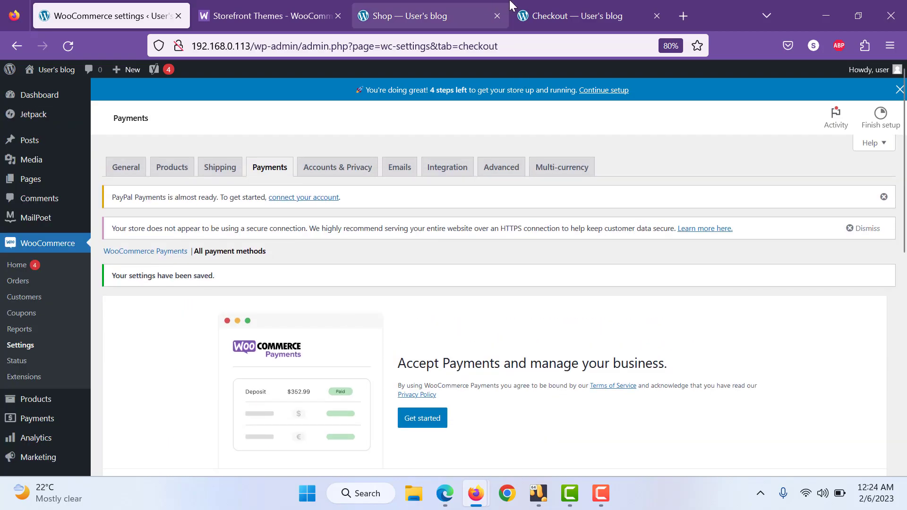
- Reload the store checkout and confirm Check payments and Cash on delivery are selectable
left_click(572, 15)
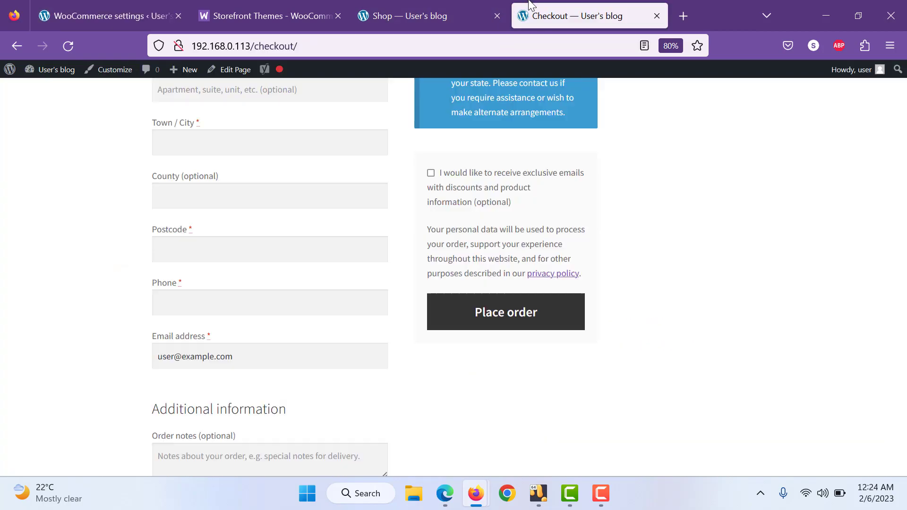
left_click(70, 43)
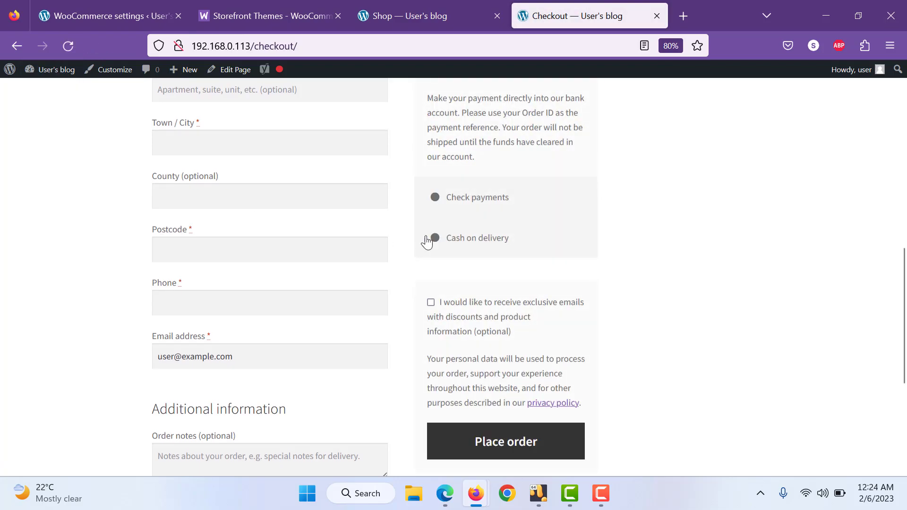
left_click(474, 198)
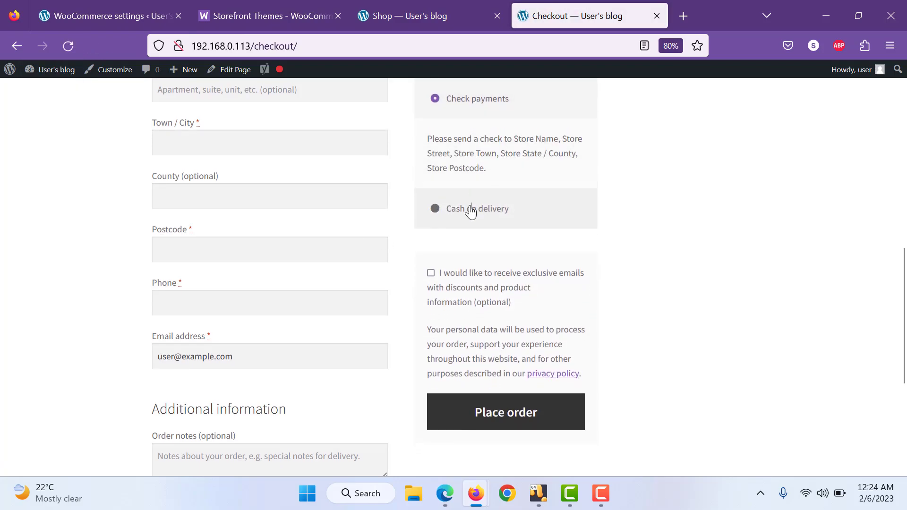
left_click(471, 210)
- Back in the payment settings, follow 'connect your account' for PayPal Payments
left_click(106, 16)
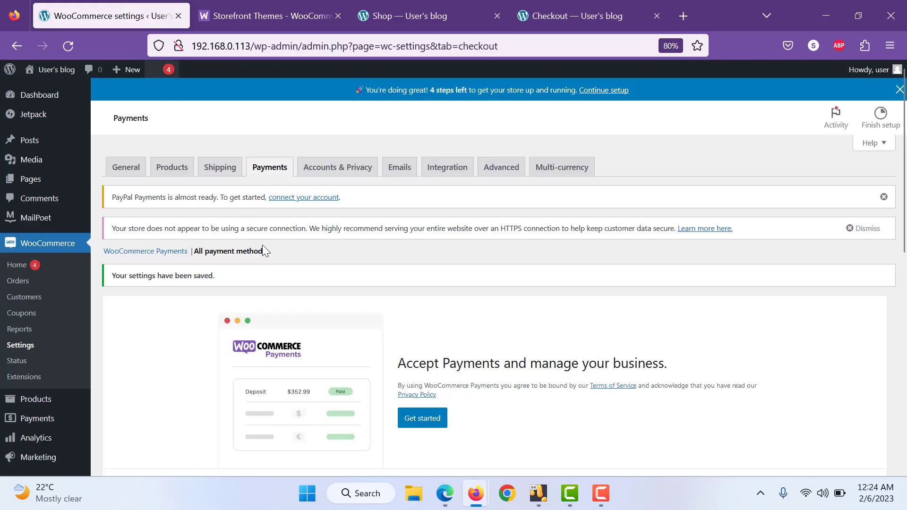
scroll(293, 340, "down", 4)
scroll(329, 434, "up", 2)
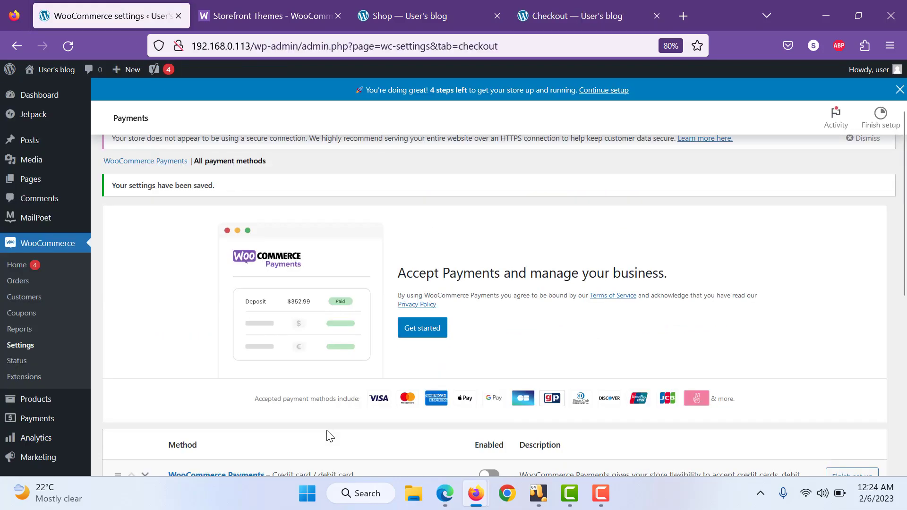
scroll(330, 436, "up", 2)
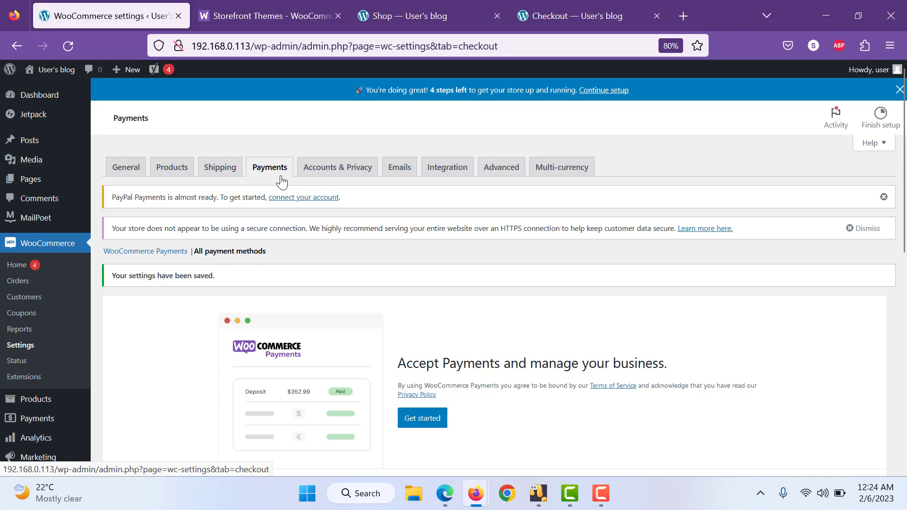
left_click(301, 198)
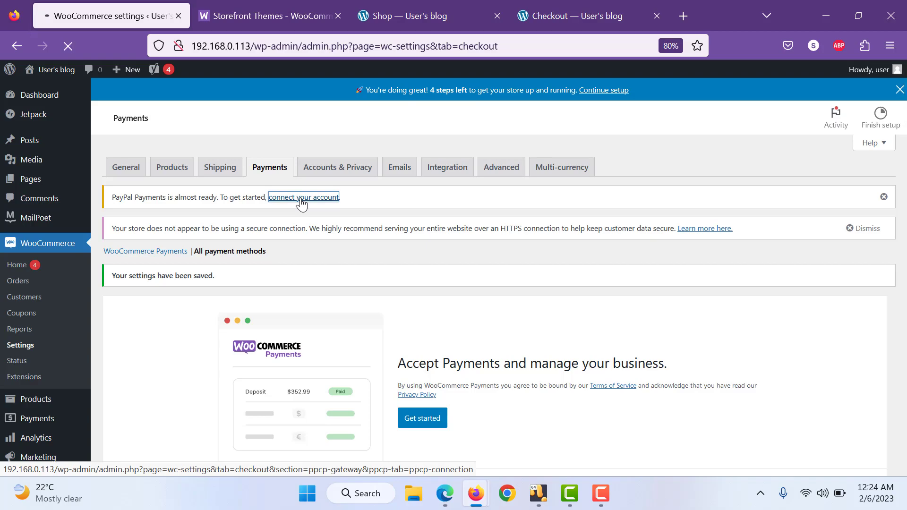
left_click(601, 6)
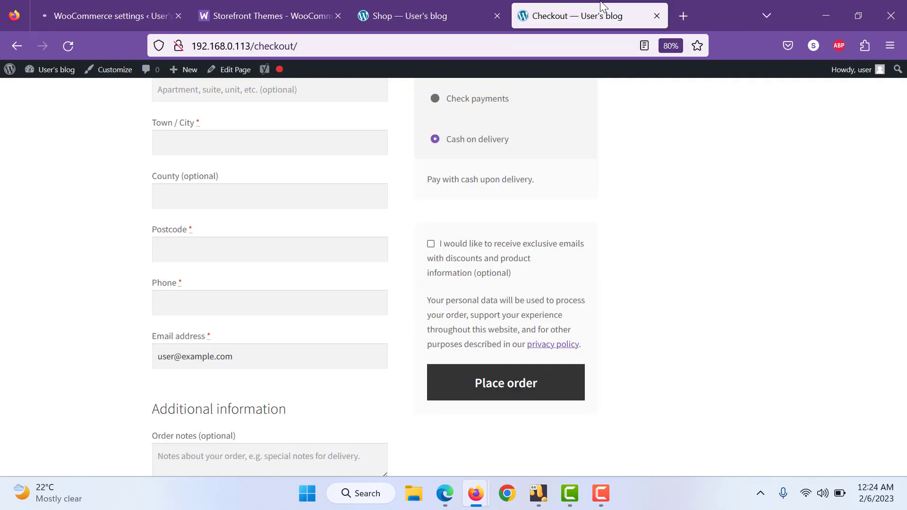
left_click(138, 7)
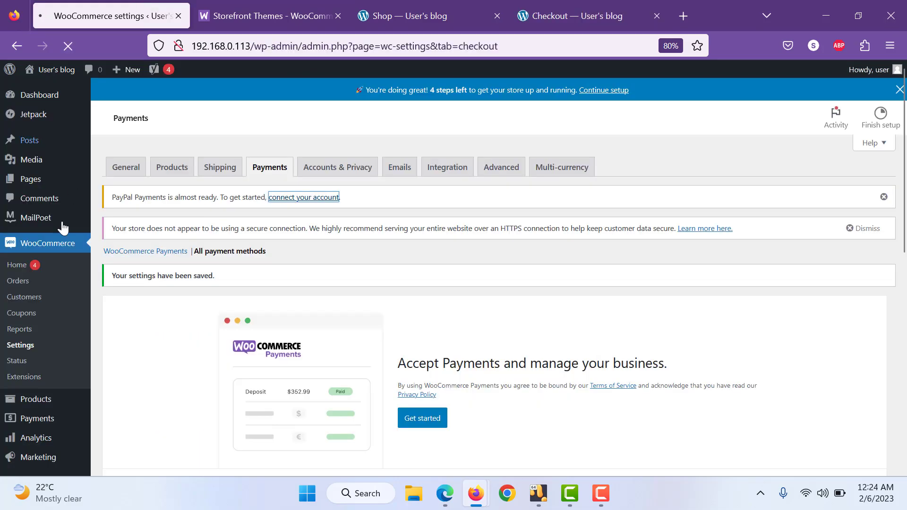
scroll(59, 404, "down", 3)
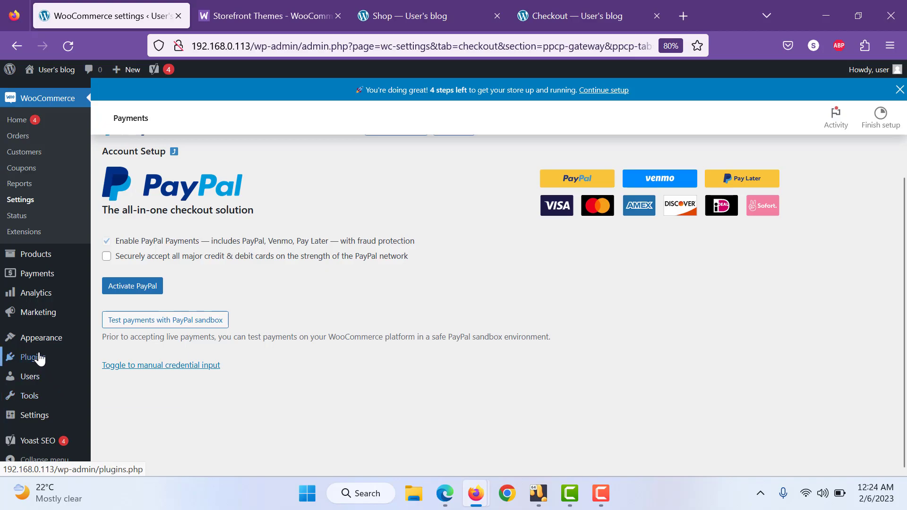
- Search Add New plugins for 'stripe', then install and activate WooCommerce Stripe Payment Gateway
mouse_move(71, 362)
left_click(140, 380)
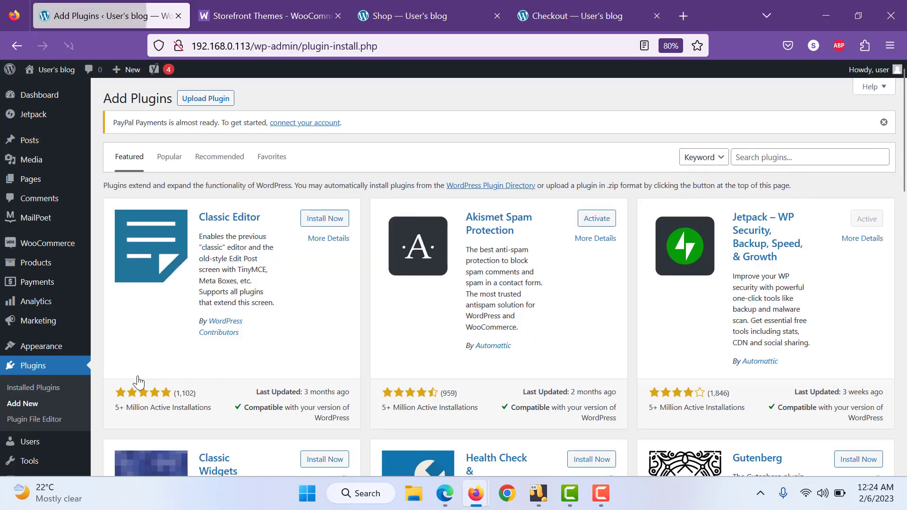
left_click(803, 161)
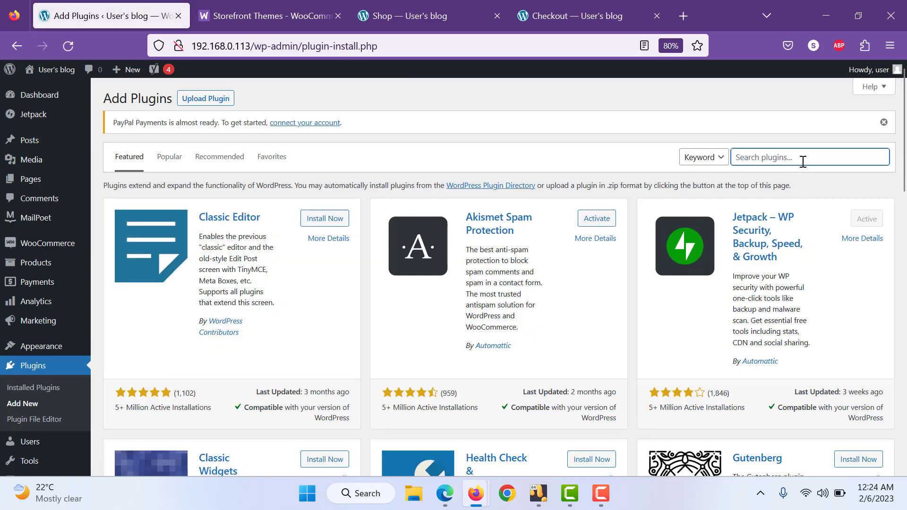
type("stripe")
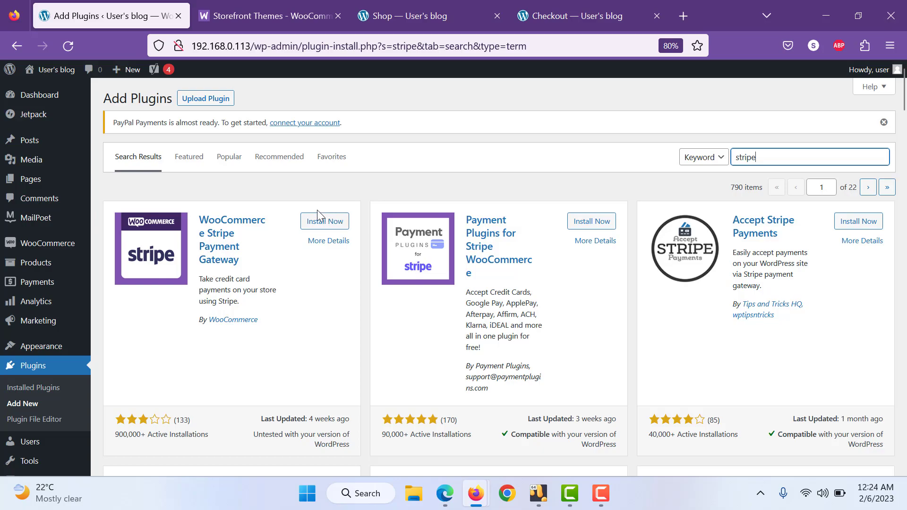
left_click(310, 222)
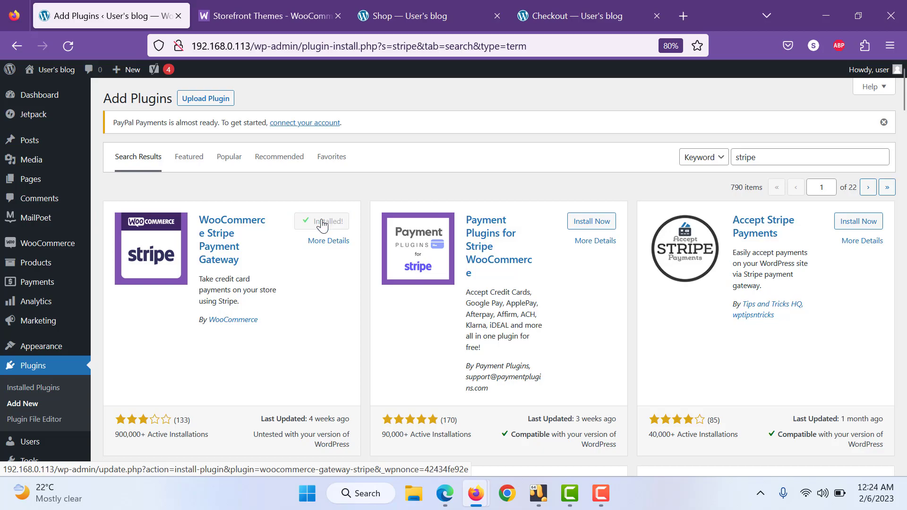
left_click(323, 222)
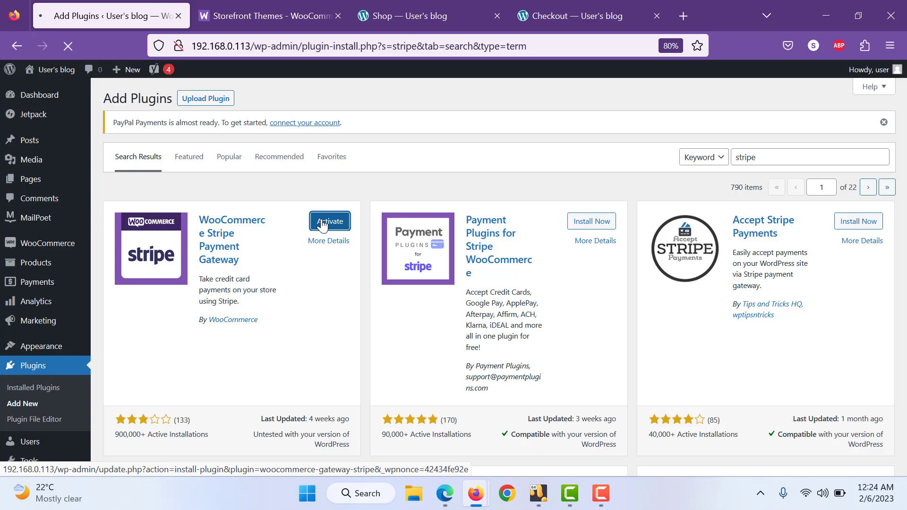
scroll(323, 226, "down", 2)
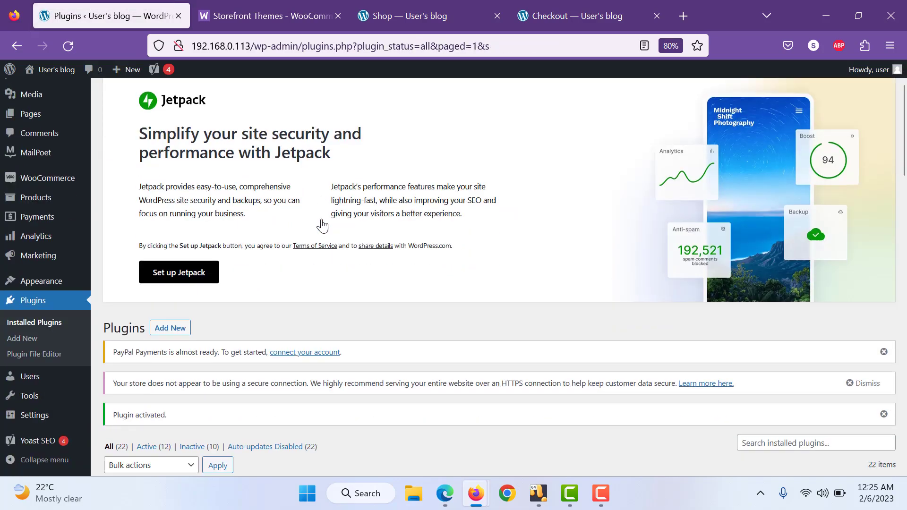
scroll(323, 226, "down", 4)
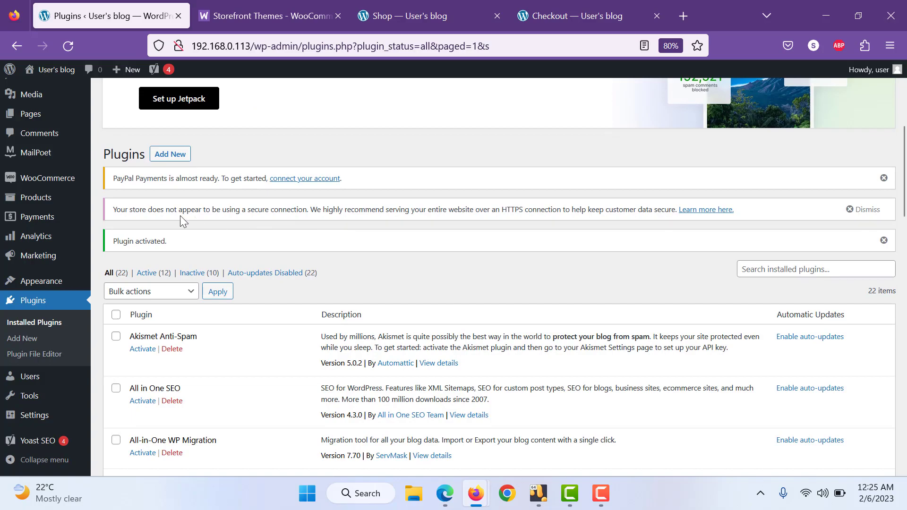
- Open the Payments tab of WooCommerce Settings
mouse_move(70, 182)
left_click(135, 259)
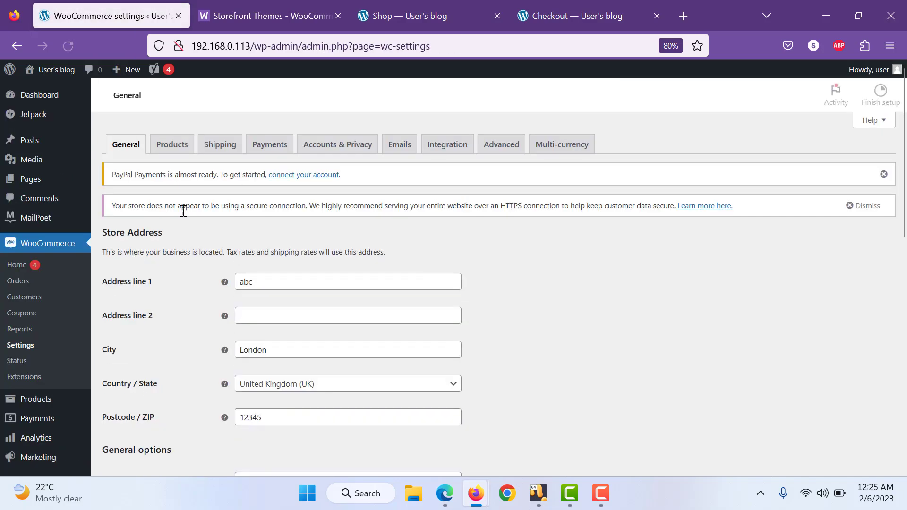
left_click(268, 169)
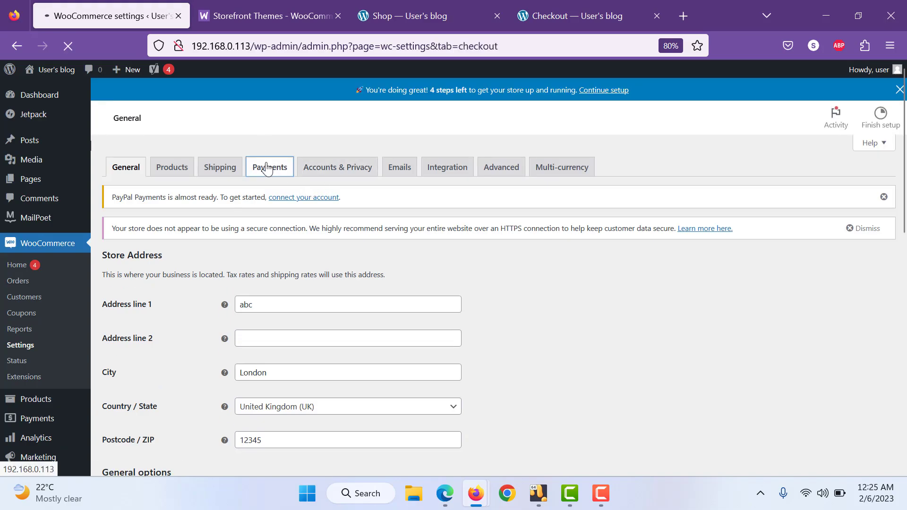
- Review the new Stripe methods (SEPA, giropay, iDEAL), toggle Stripe Credit Card, then go to WooCommerce Home
scroll(267, 169, "down", 2)
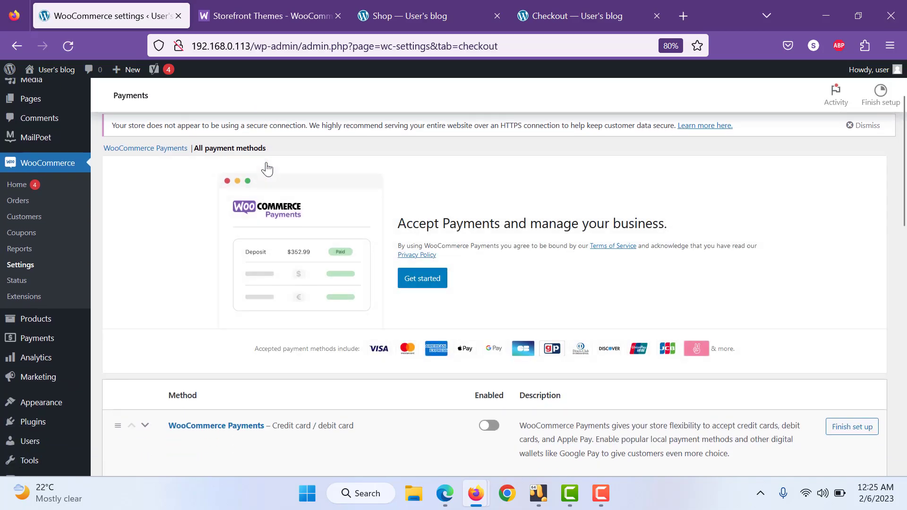
scroll(268, 169, "down", 5)
scroll(268, 169, "down", 6)
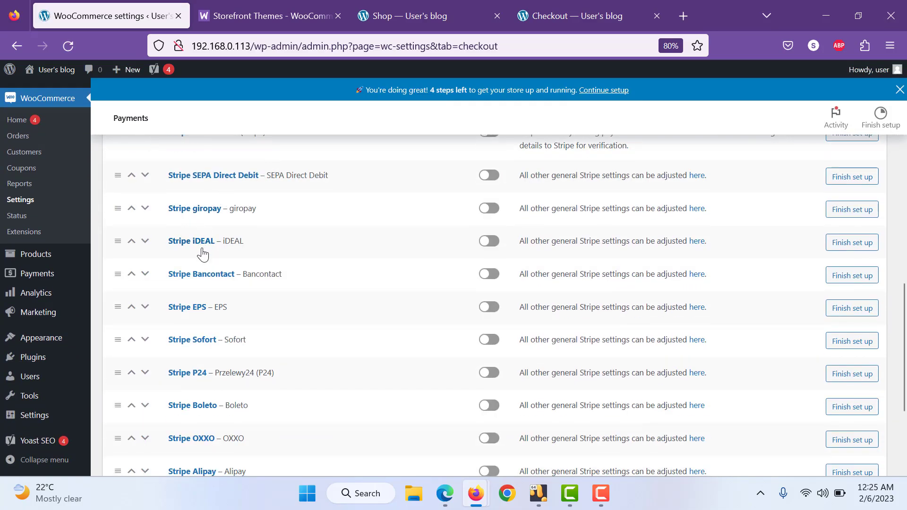
scroll(209, 355, "down", 3)
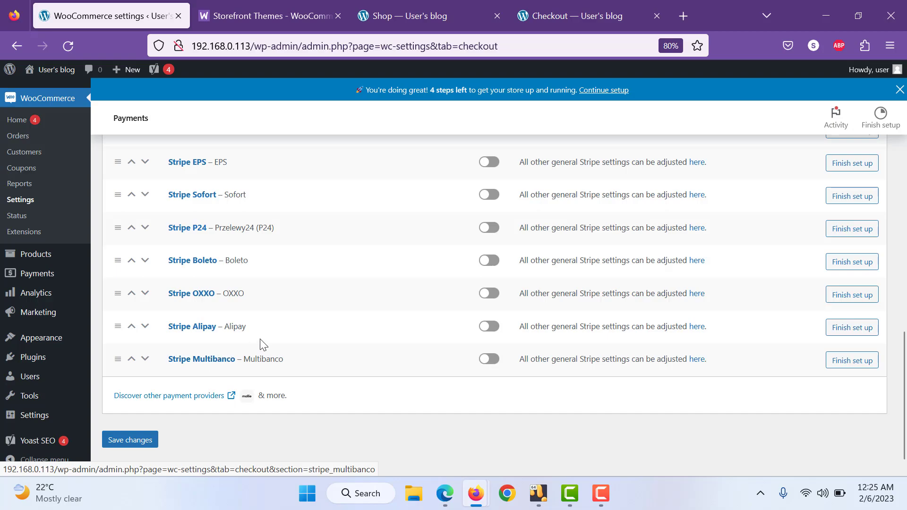
scroll(392, 278, "up", 2)
scroll(392, 278, "up", 3)
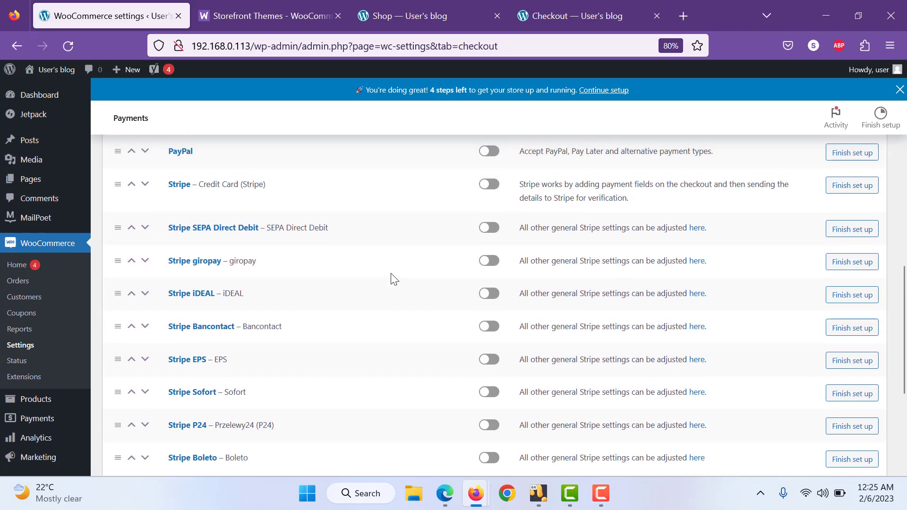
left_click(495, 186)
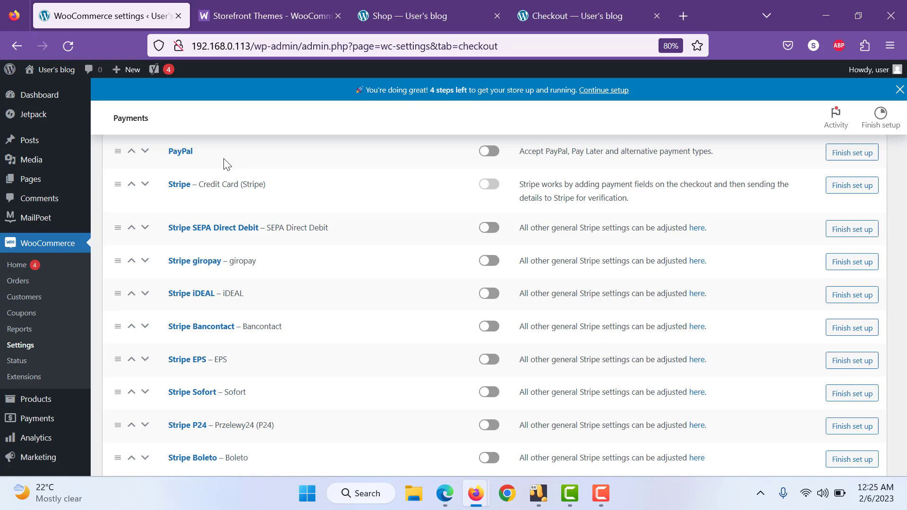
left_click(36, 271)
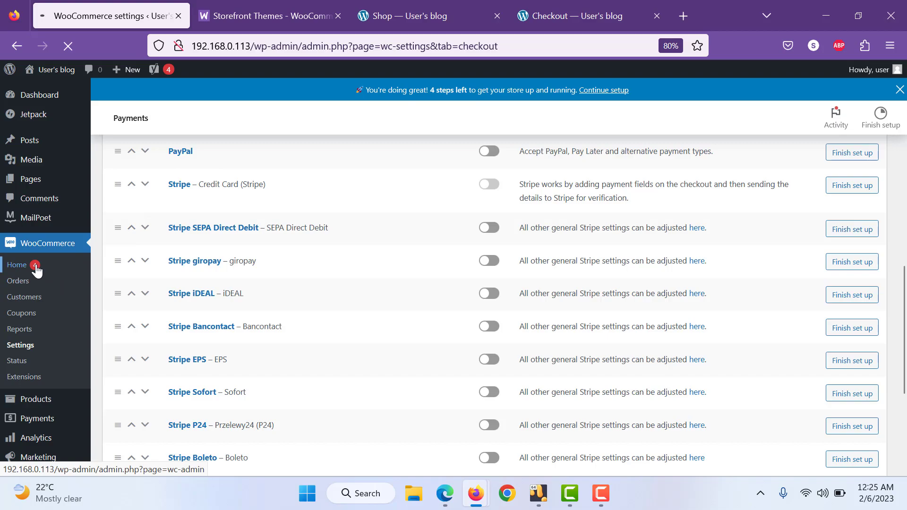